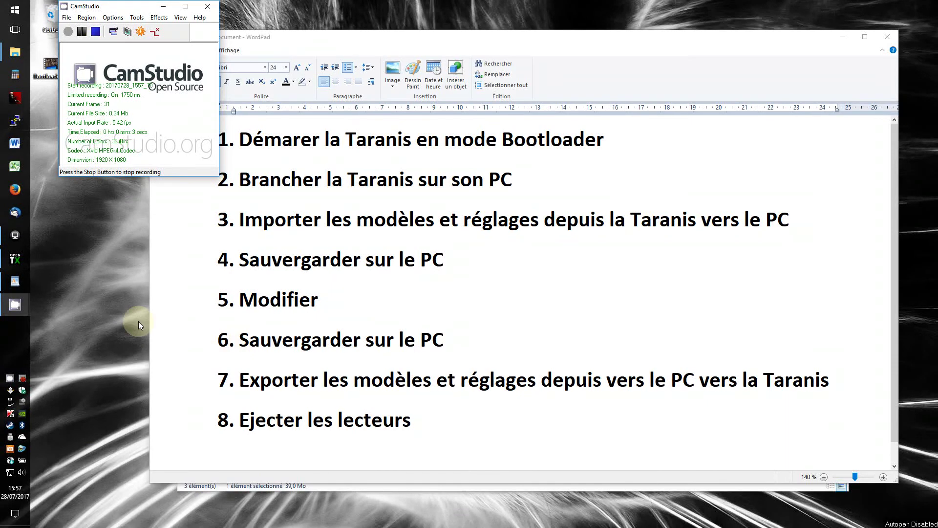
- Switch to OpenTX Companion and examine the radio backup and firmware programming dialogs without saving or transferring anything
click(16, 260)
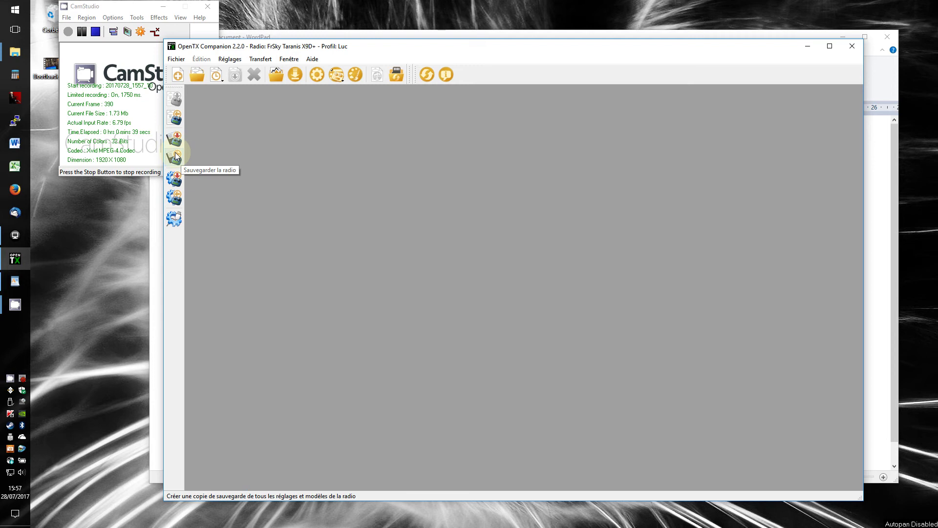
click(178, 157)
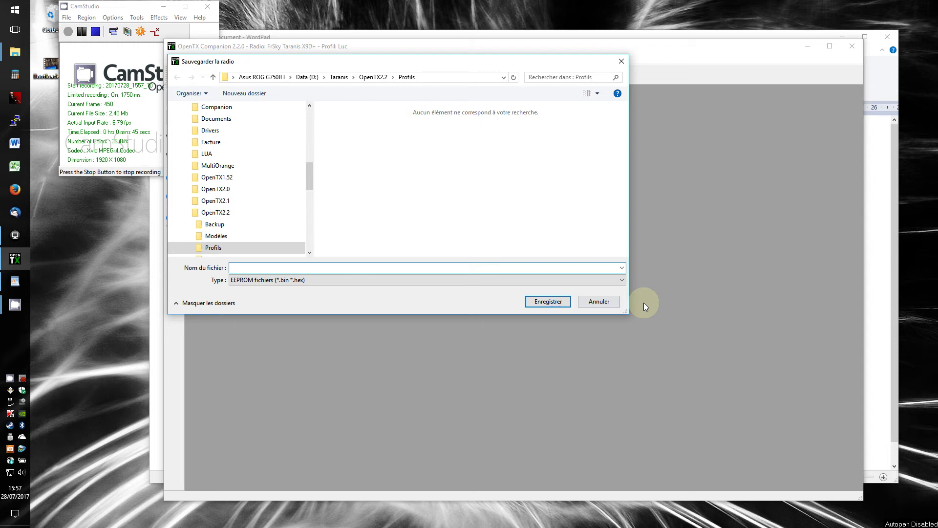
click(599, 302)
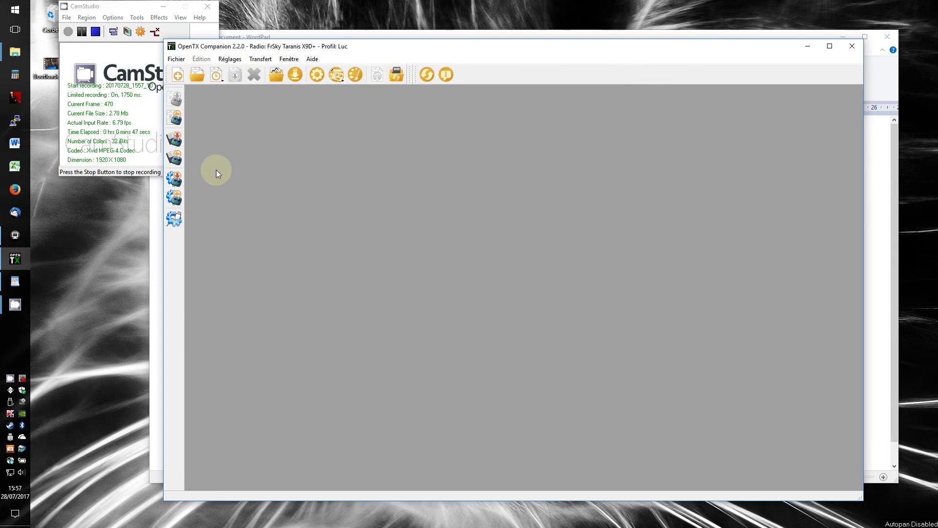
click(177, 182)
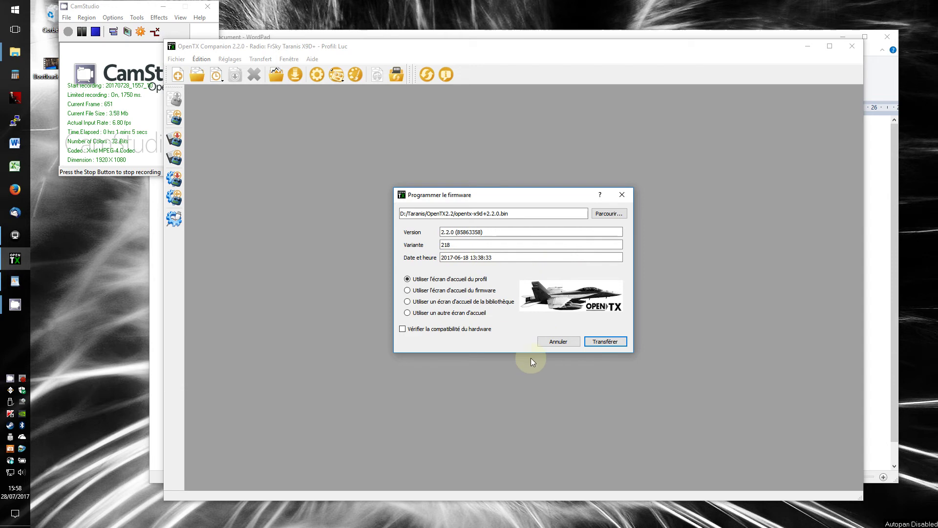
click(564, 344)
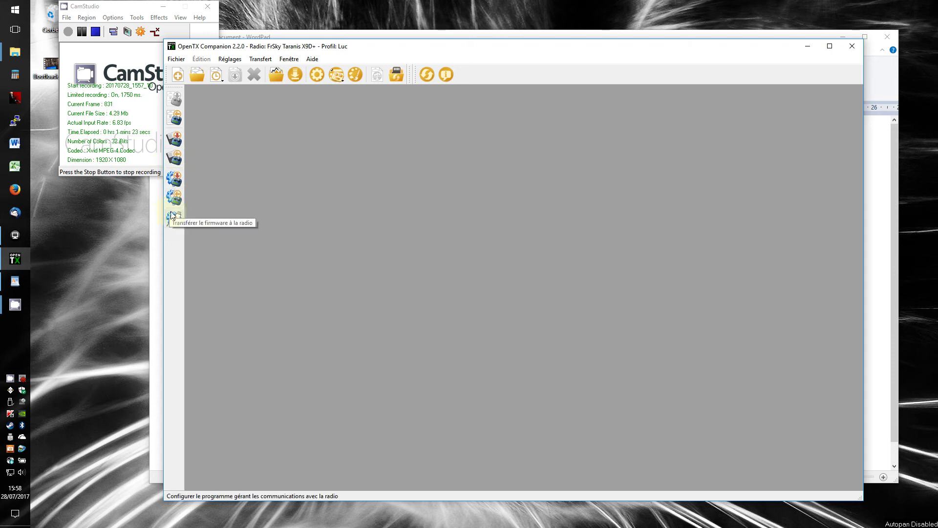
click(95, 33)
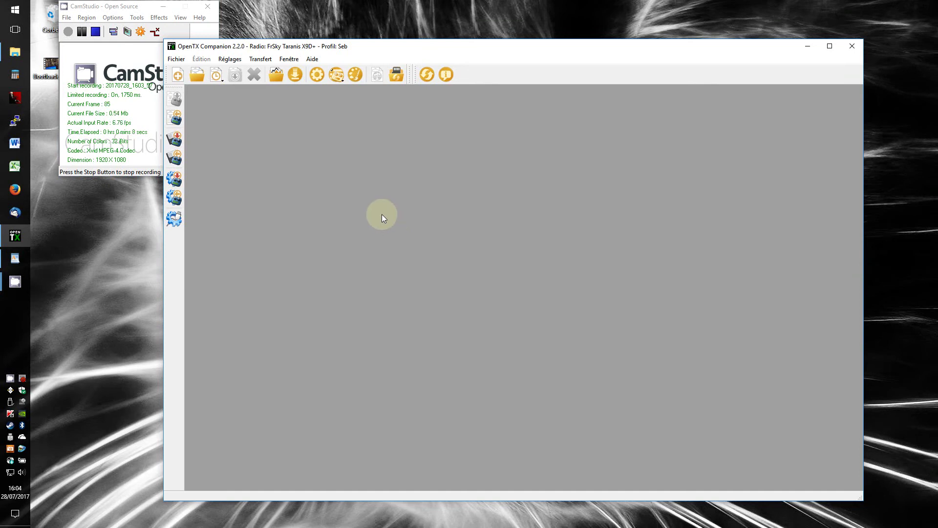
- Review the radio profile list, the active profile's settings including its SD card path, and the ejectable Taranis drives
click(338, 77)
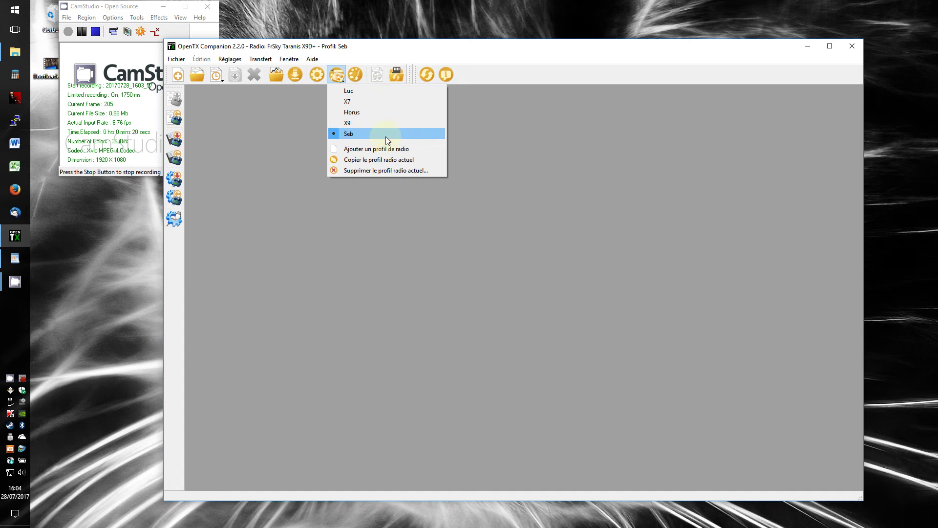
click(298, 128)
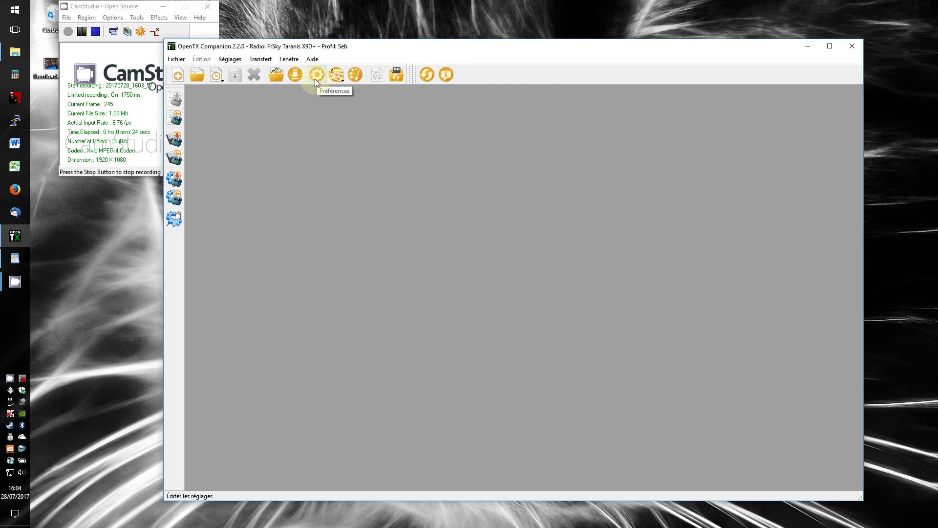
click(316, 78)
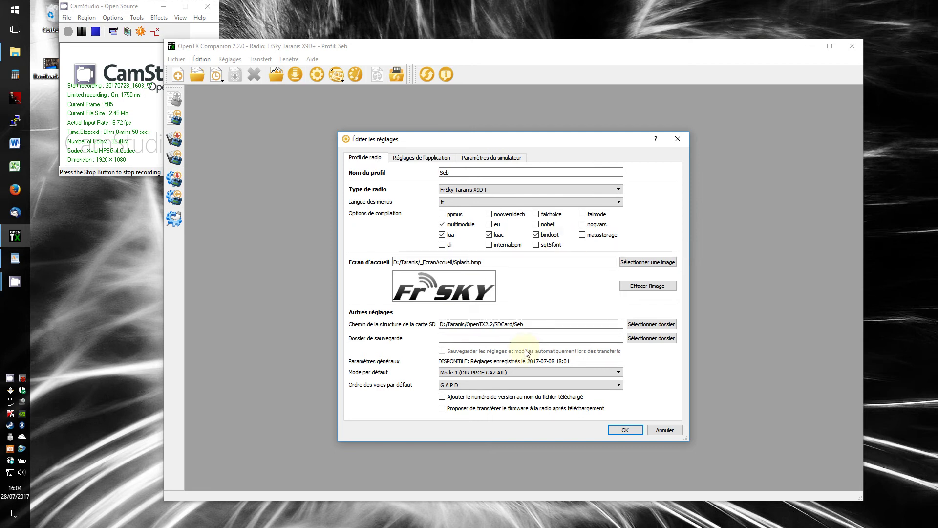
click(534, 326)
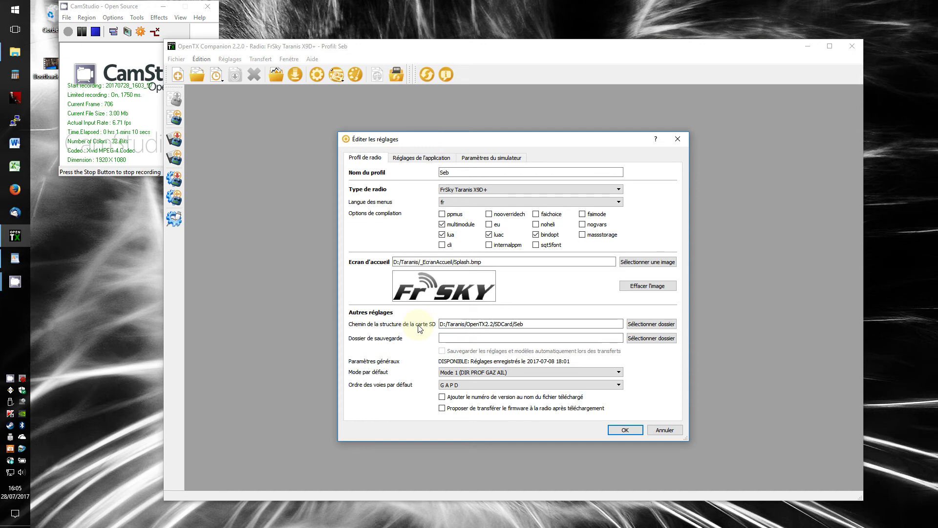
click(10, 402)
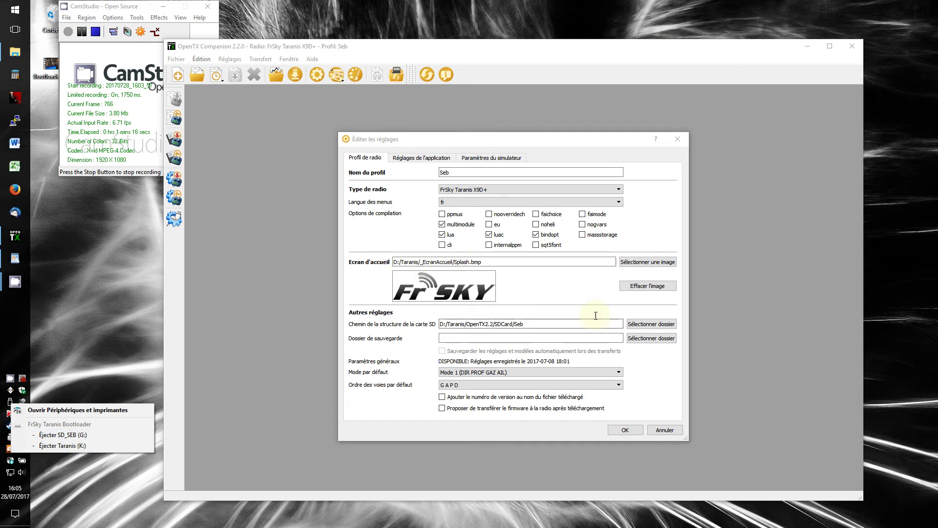
click(556, 292)
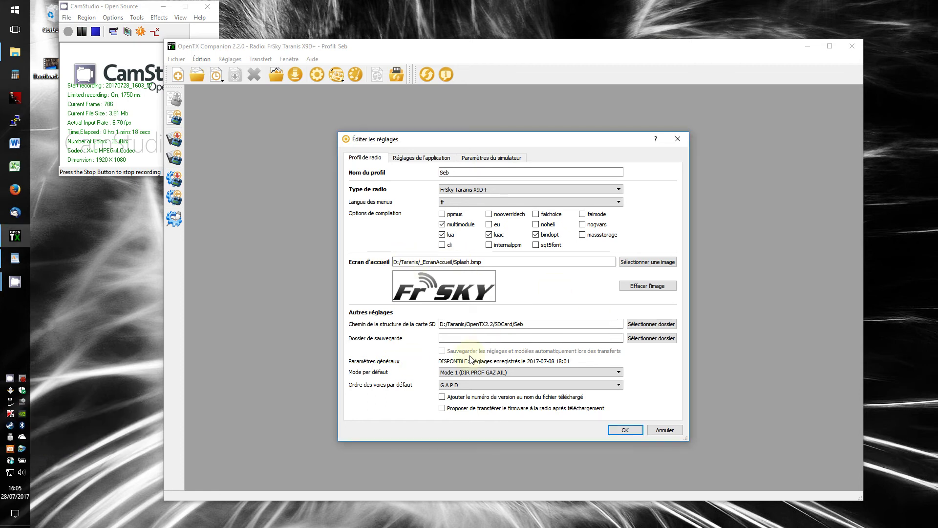
- Look over the application and simulator settings, and leave the preferences without changing them
click(500, 337)
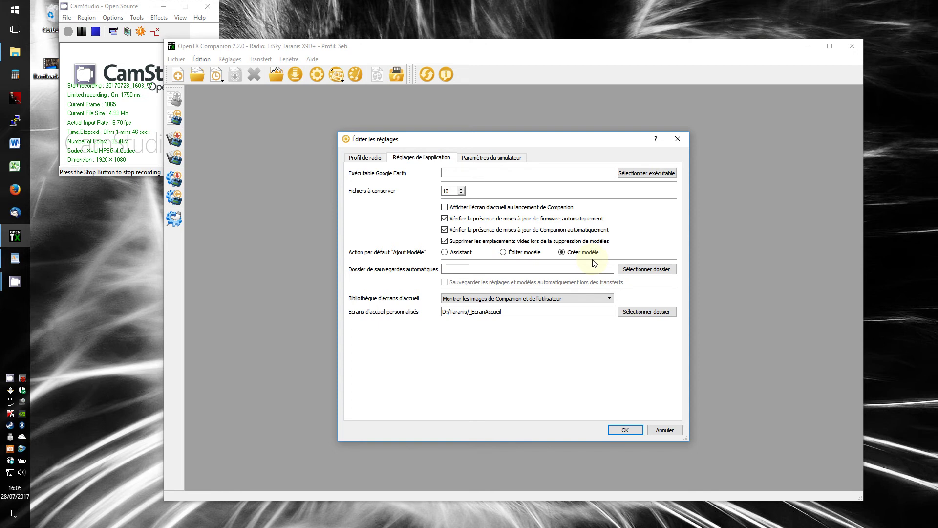
click(491, 162)
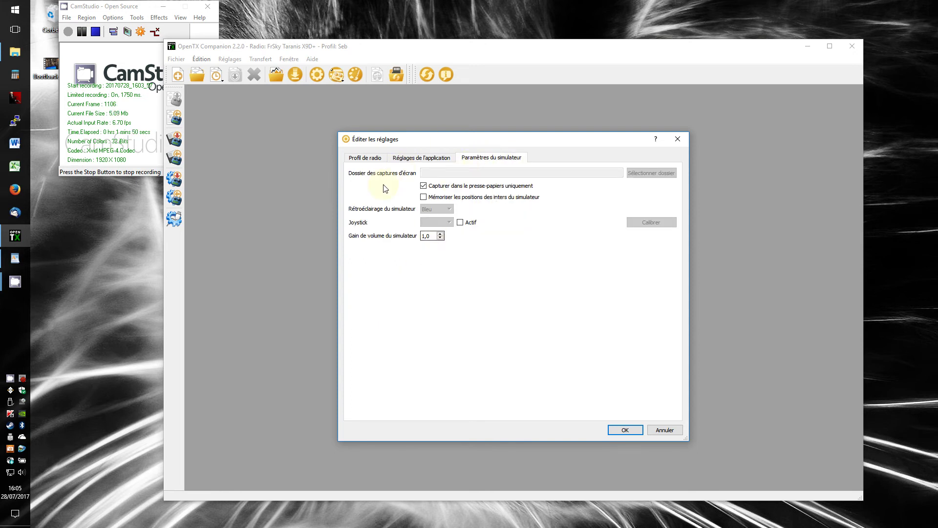
click(363, 161)
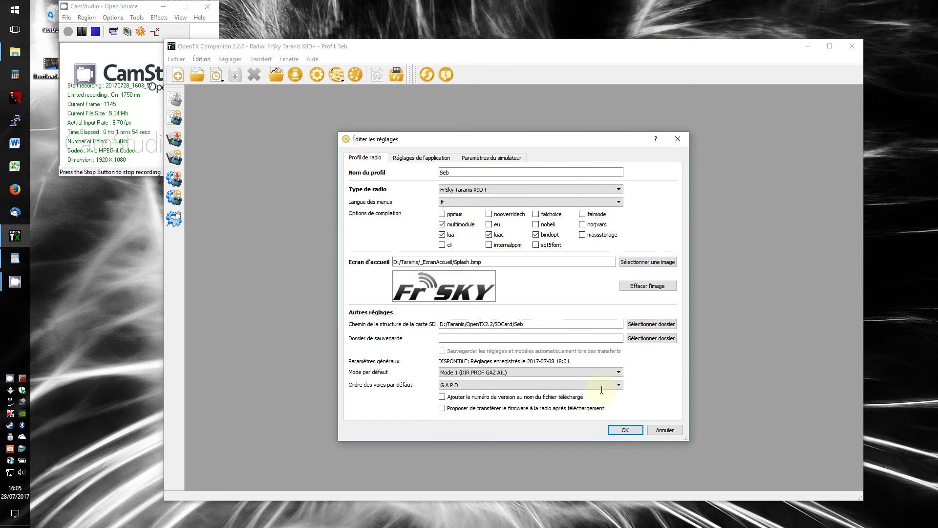
click(666, 431)
- View the OpenTX contributors list, highlight the French translator's entry and close the list
click(312, 59)
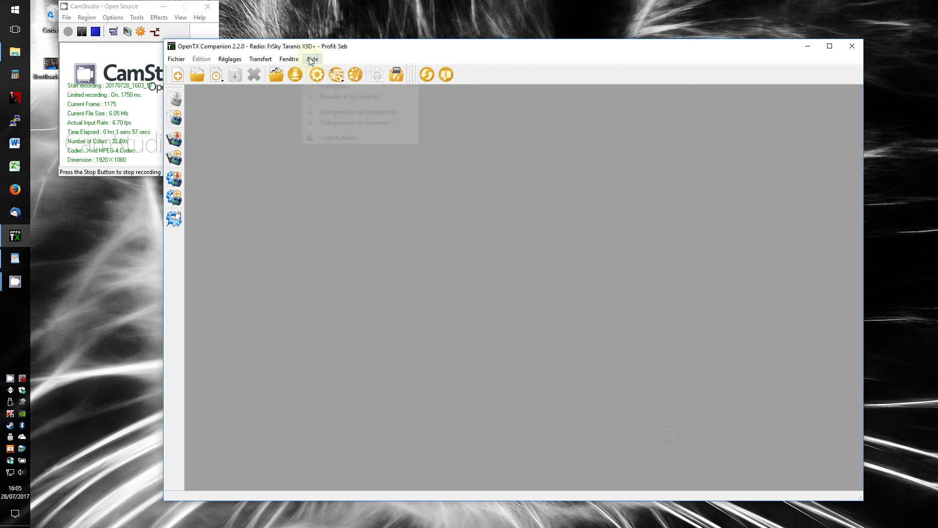
click(348, 138)
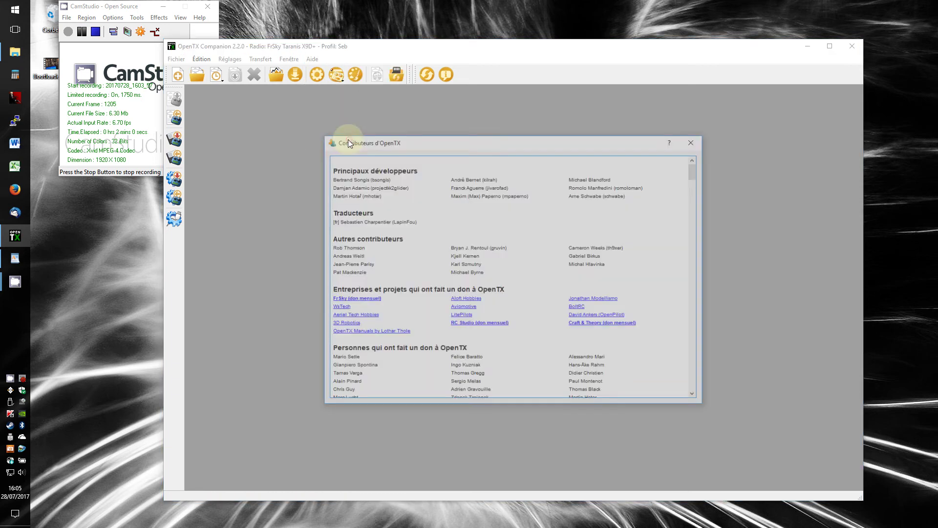
drag(338, 221, 416, 224)
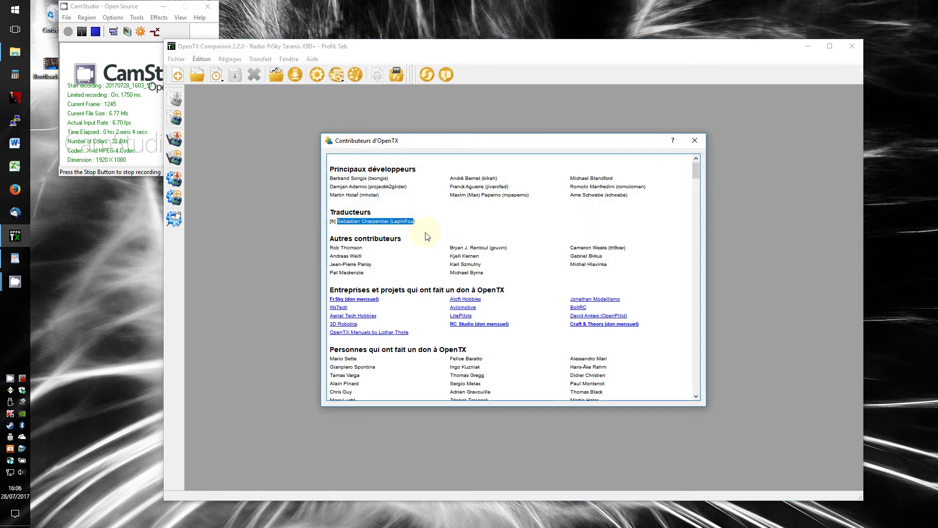
click(695, 141)
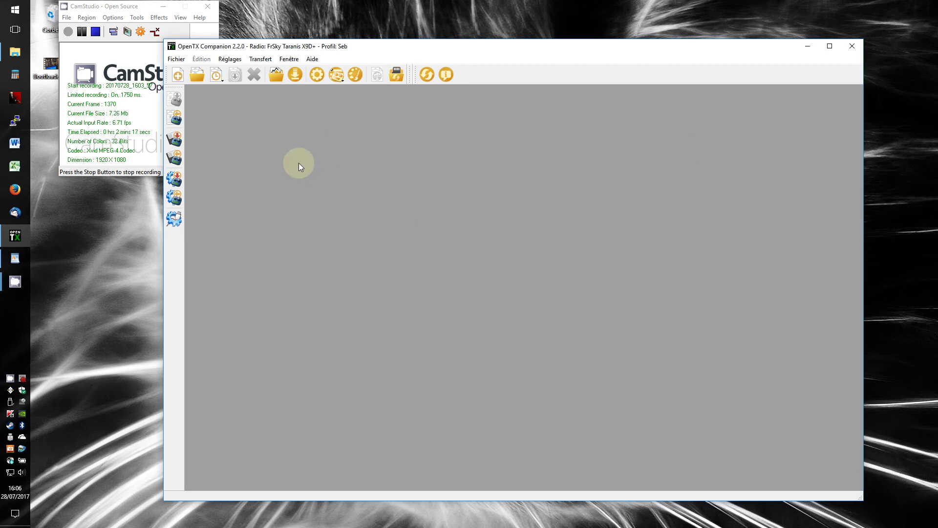
- Add a radio profile named YouTube with radio type FrSky Taranis X7 and menu language fr
click(334, 79)
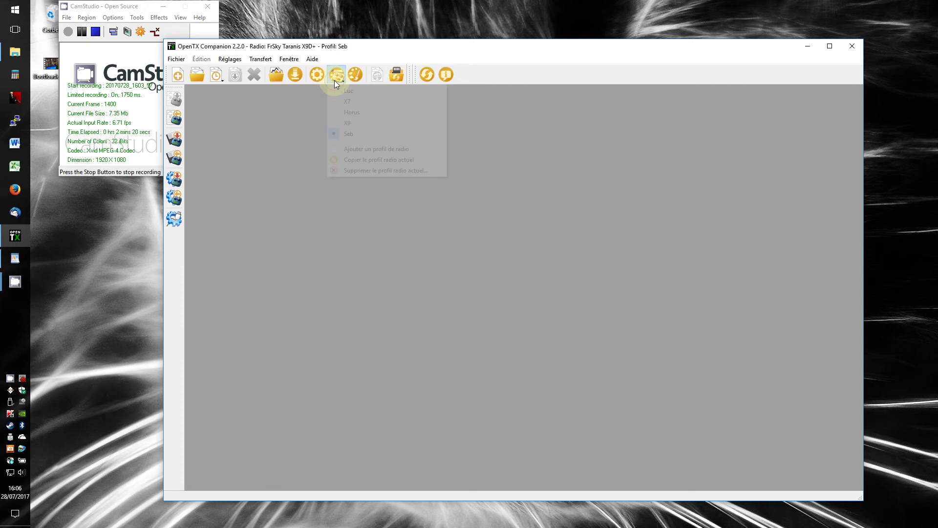
click(308, 109)
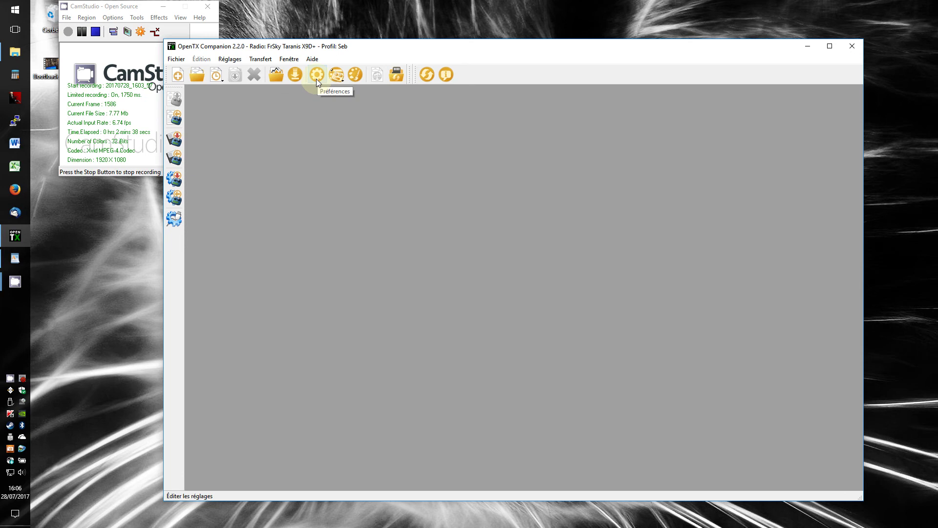
click(338, 78)
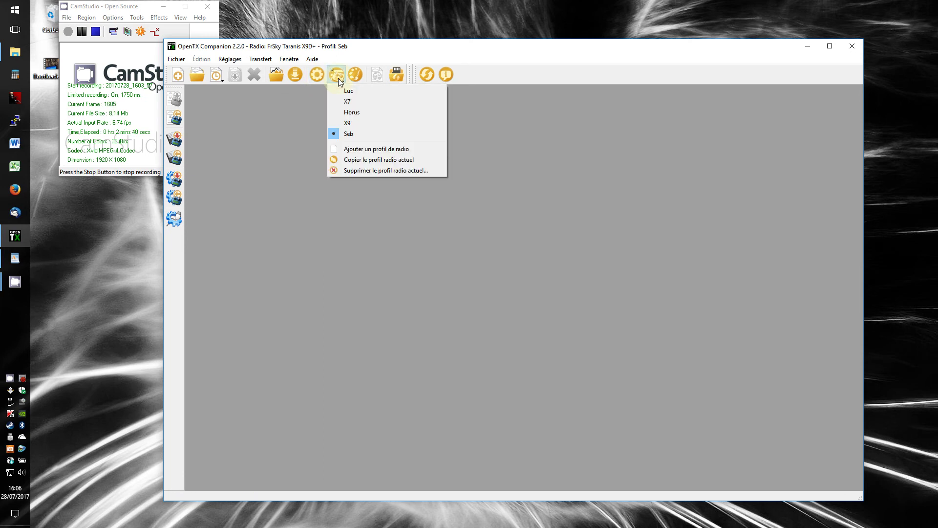
click(361, 151)
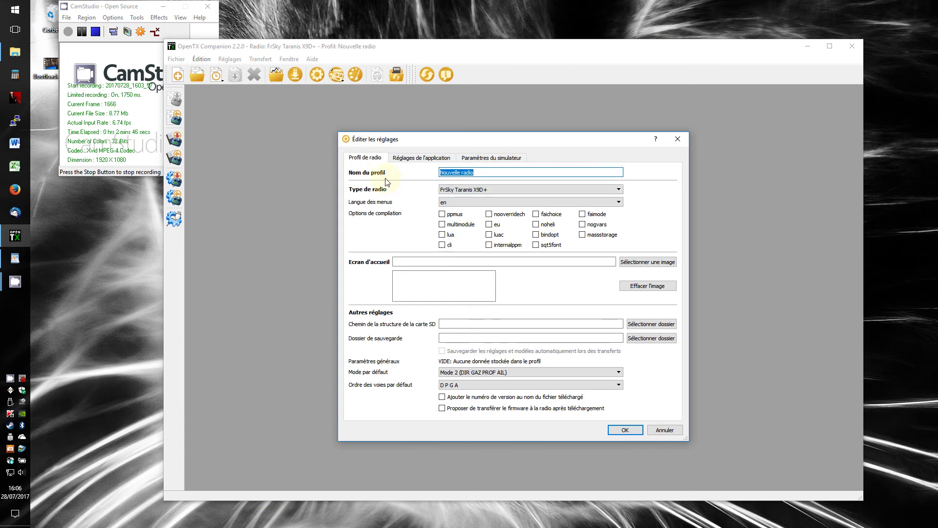
text(YouTube)
click(503, 189)
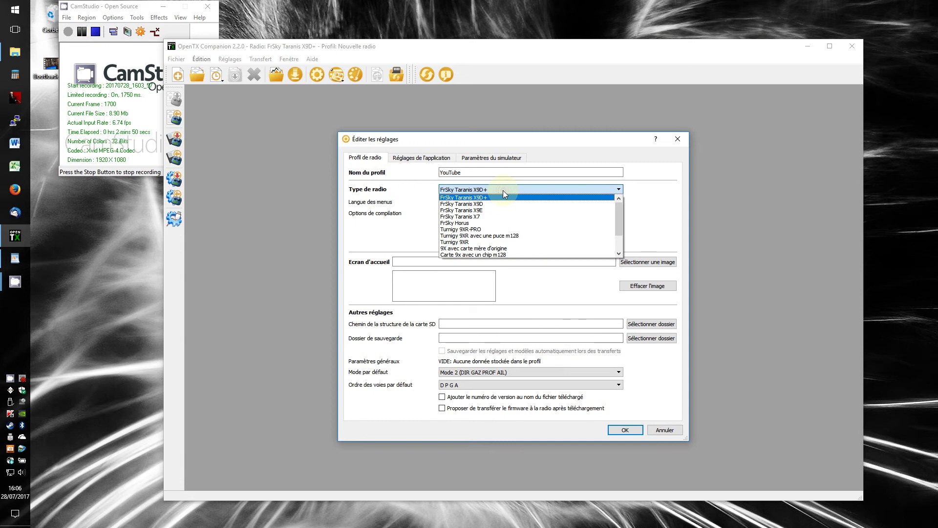
click(495, 216)
click(479, 201)
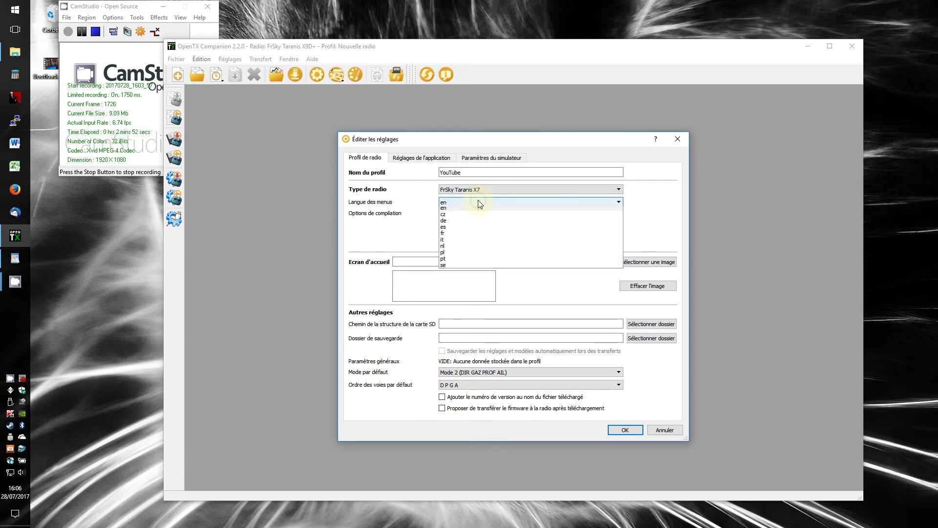
click(458, 234)
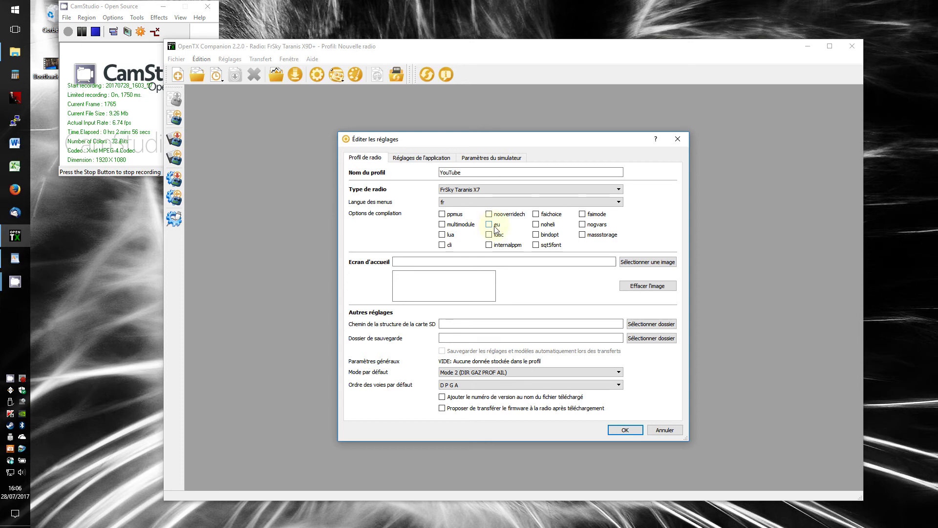
- Set the new profile's default mode to Mode 1 (DIR PROF GAZ AIL) and channel order to G A P D, and save it
mouse_move(490, 229)
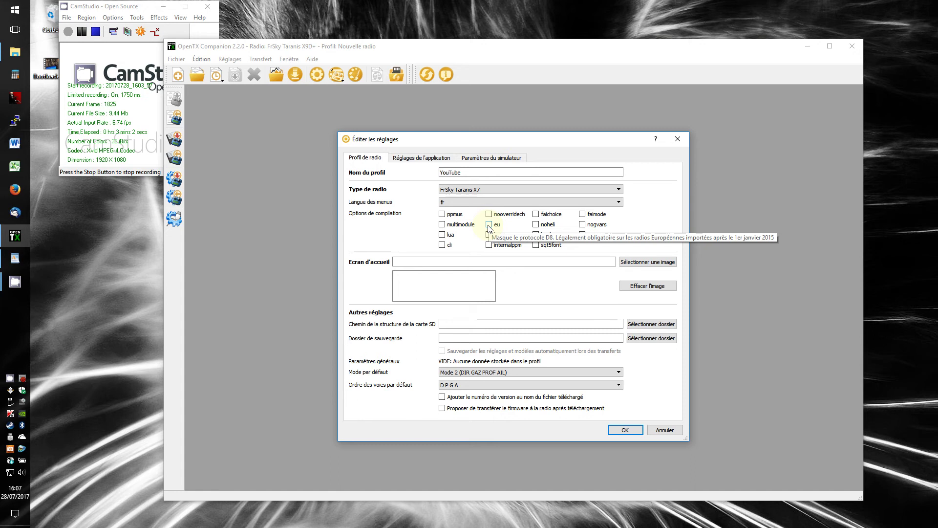
click(489, 225)
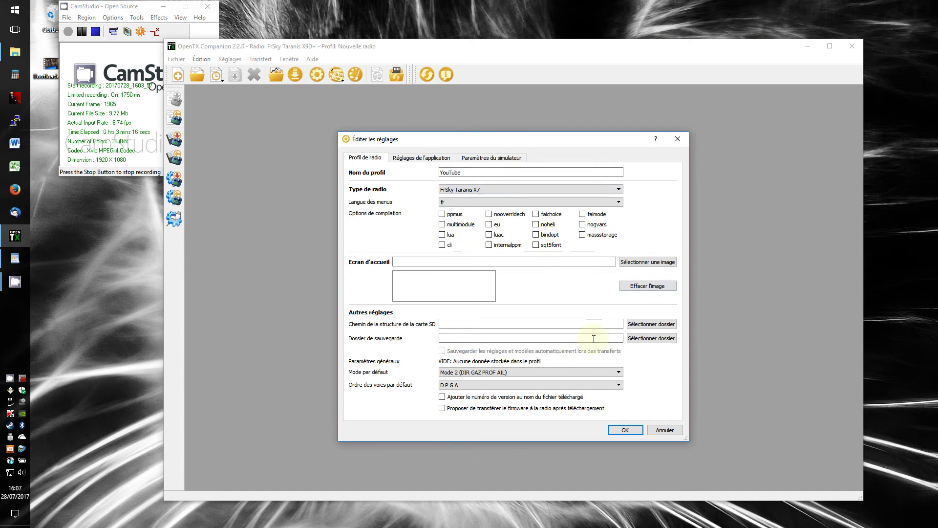
click(499, 372)
click(496, 383)
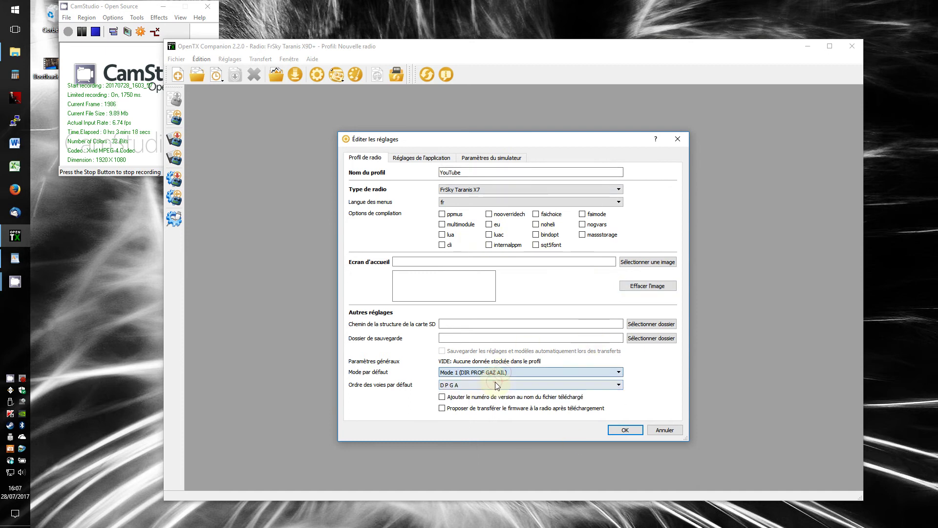
click(464, 386)
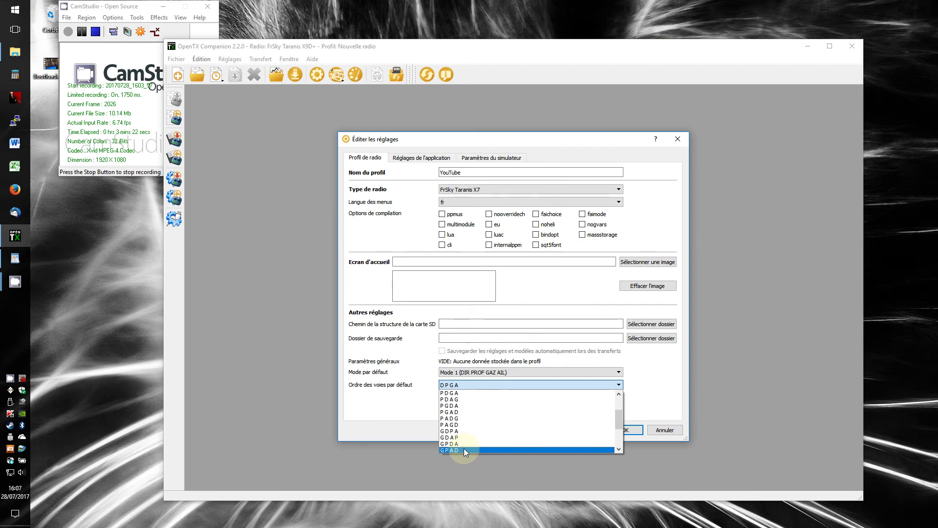
scroll(466, 441, down, 3)
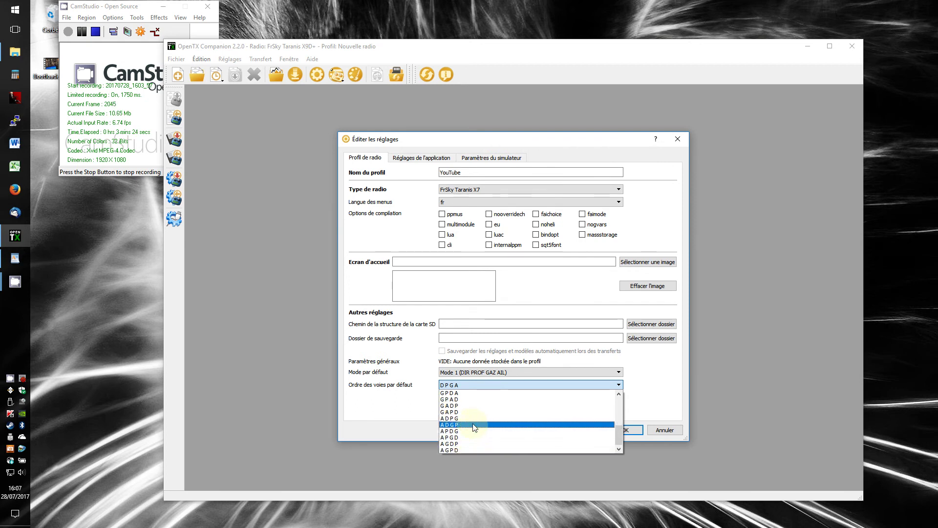
click(469, 413)
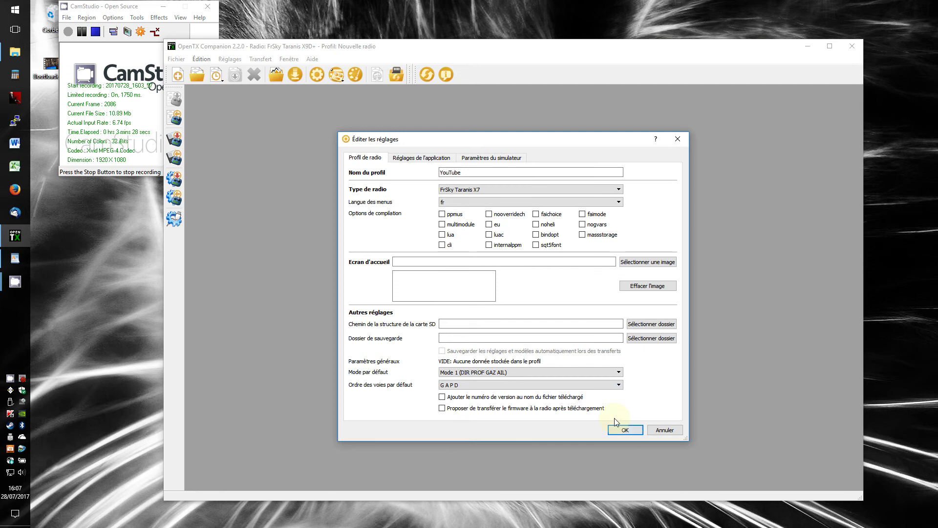
click(625, 431)
- Switch back to the FrSky Taranis X9D+ profile listed directly above YouTube and open its settings
click(339, 75)
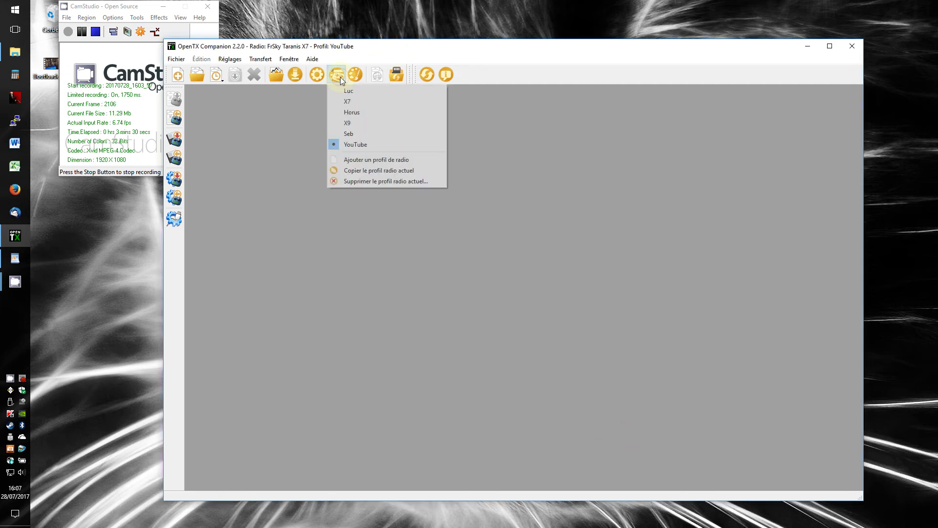
click(356, 135)
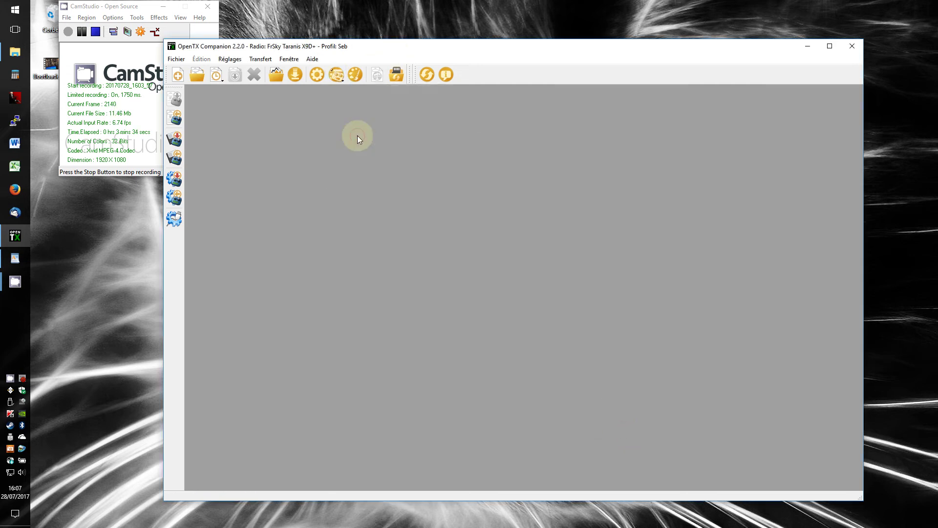
click(317, 75)
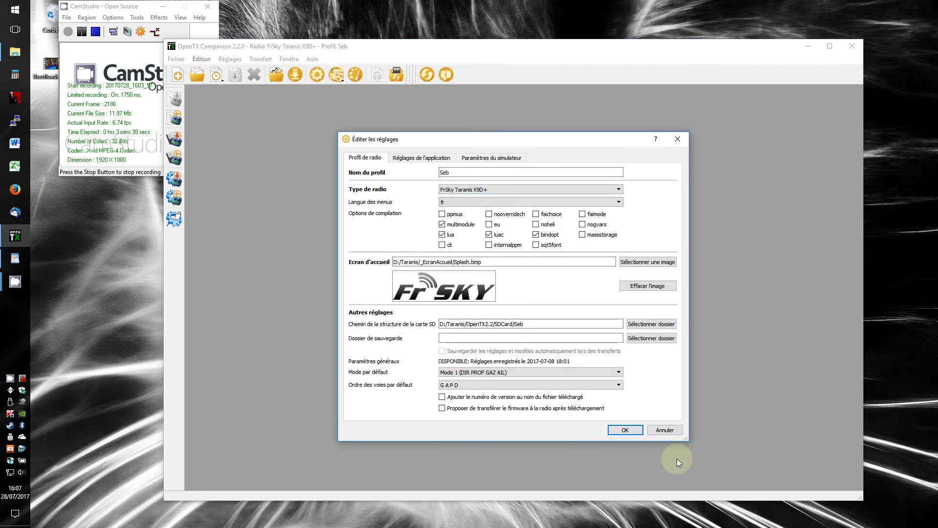
- Close the open settings, switch to the YouTube radio profile, view its settings and close them without saving
click(666, 430)
click(337, 75)
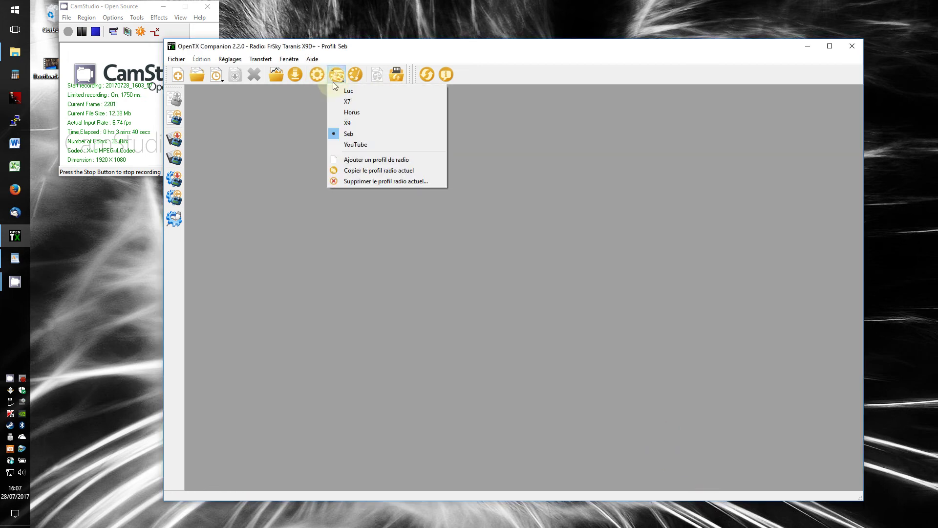
click(351, 145)
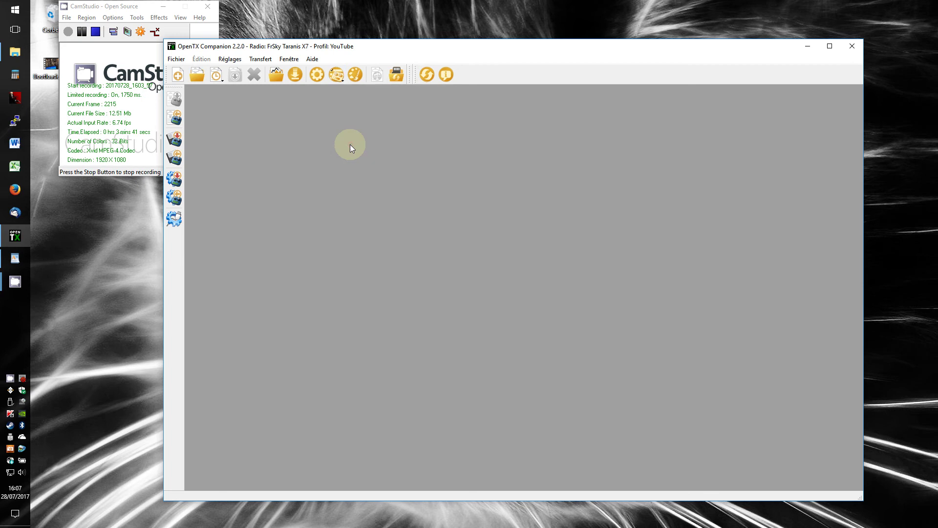
click(321, 73)
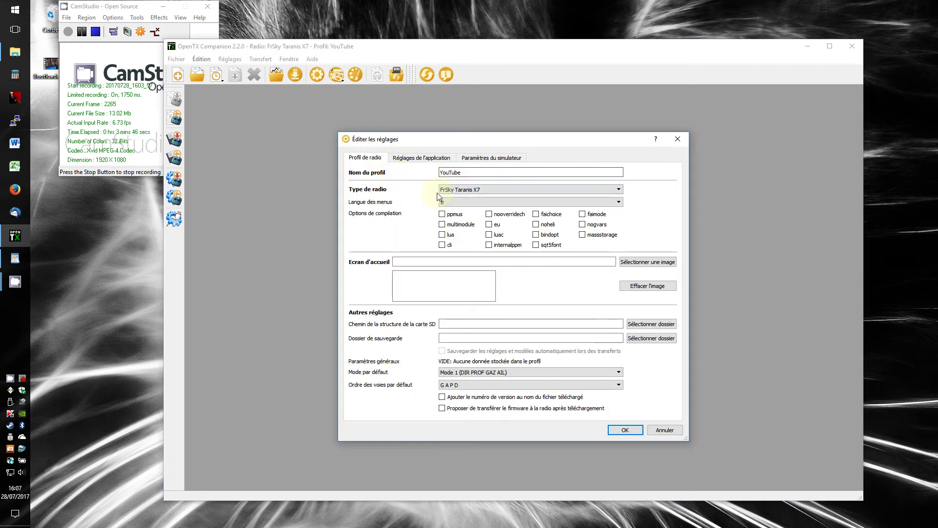
click(664, 430)
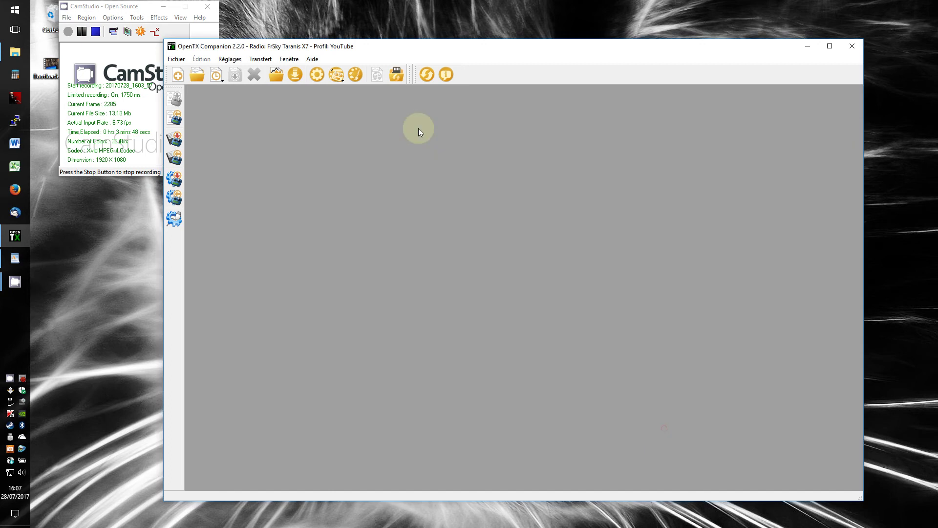
- Delete the YouTube radio profile
click(341, 79)
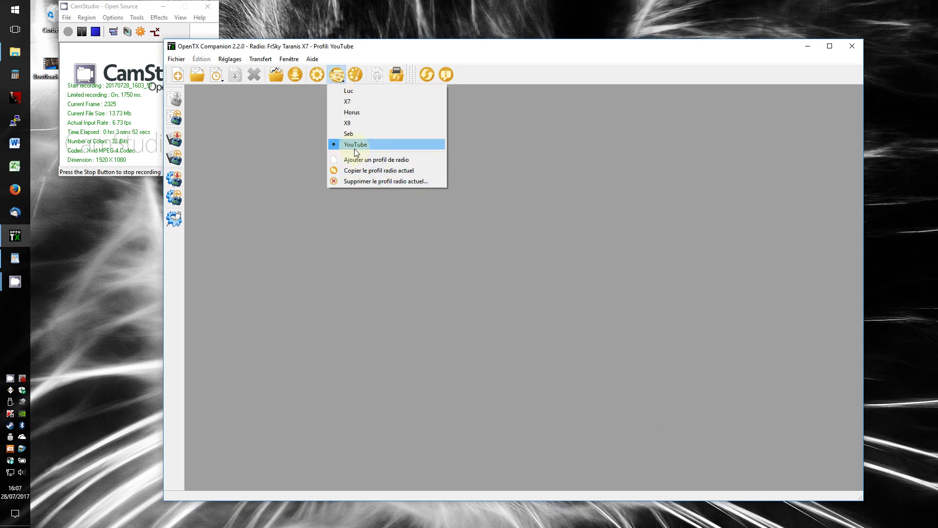
click(359, 180)
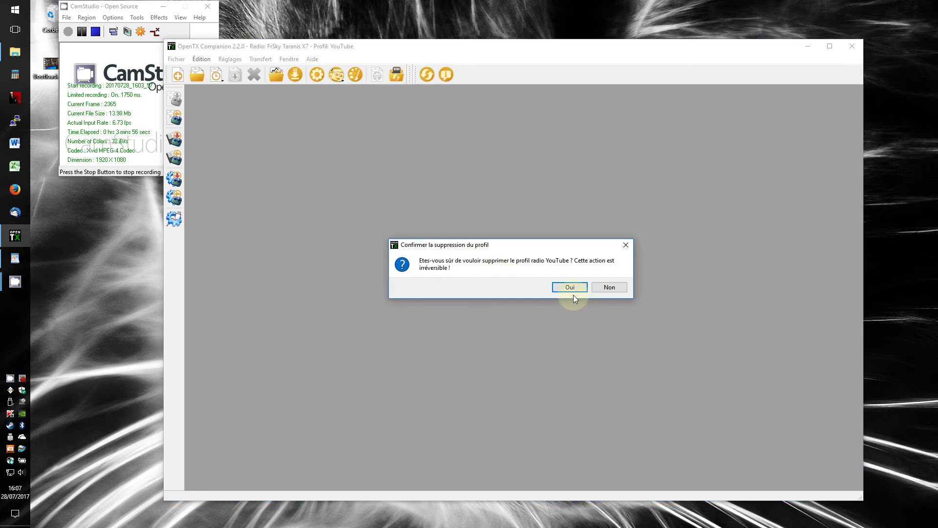
click(570, 288)
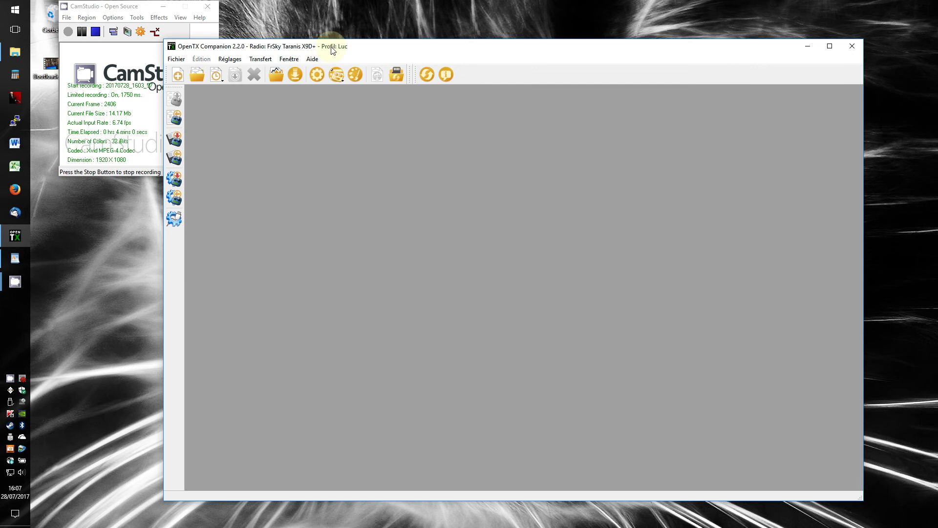
- Switch to the last radio profile in the list and read the models and settings from the radio
click(343, 82)
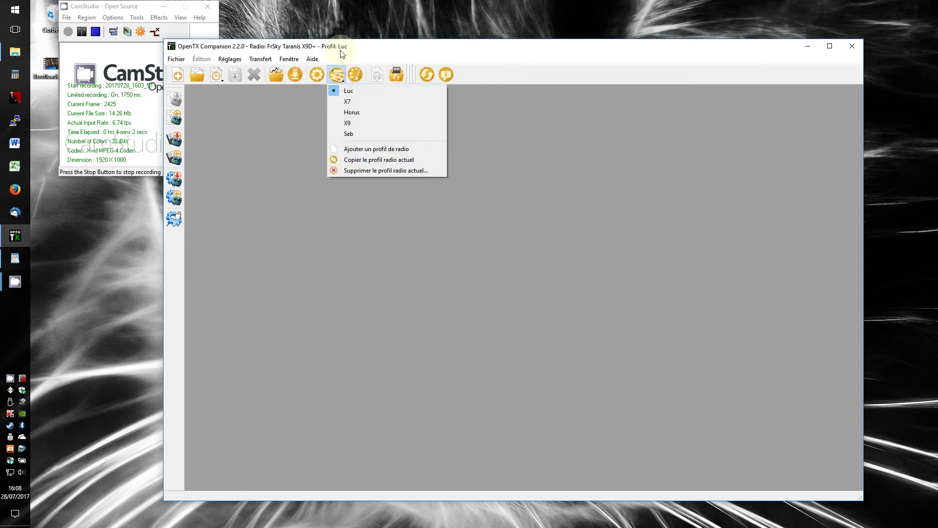
click(353, 134)
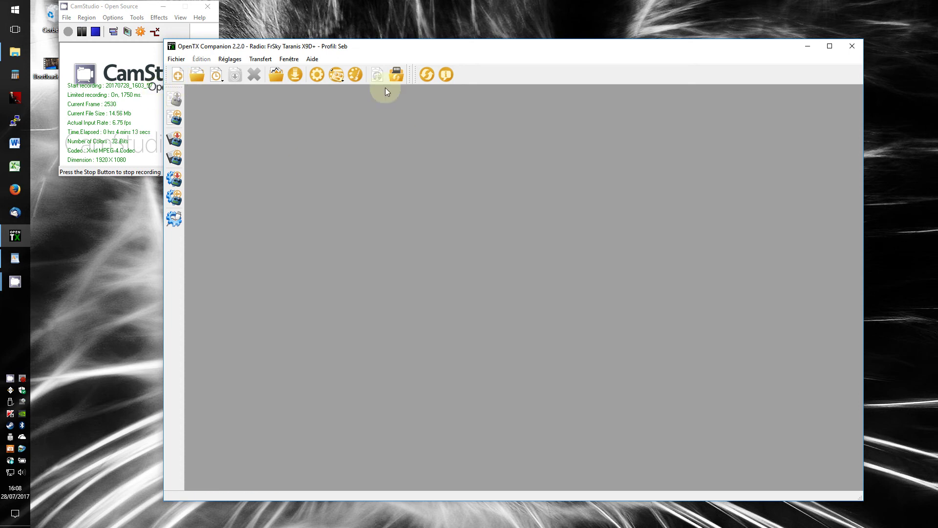
click(96, 33)
click(174, 128)
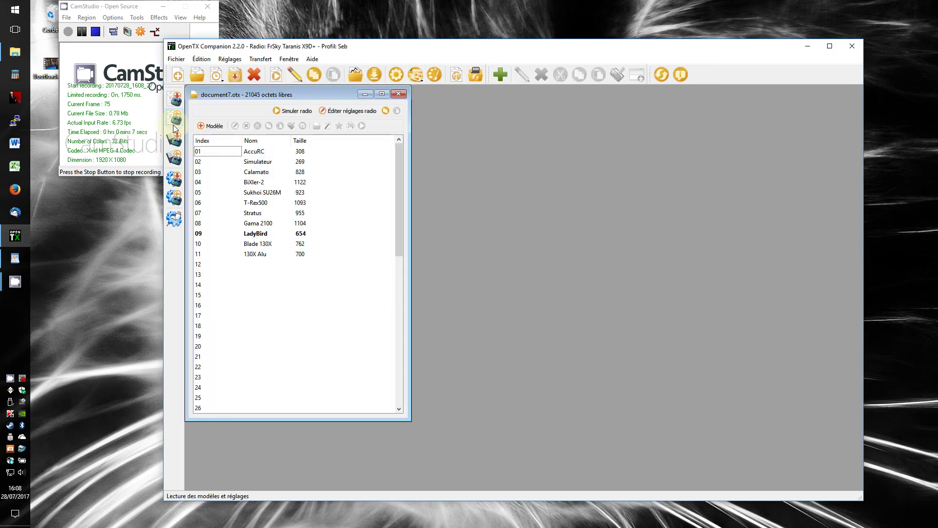
- Open the Simulateur model, look through its pages from helicopter settings to special functions, and close the model editor
click(254, 166)
double_click(255, 166)
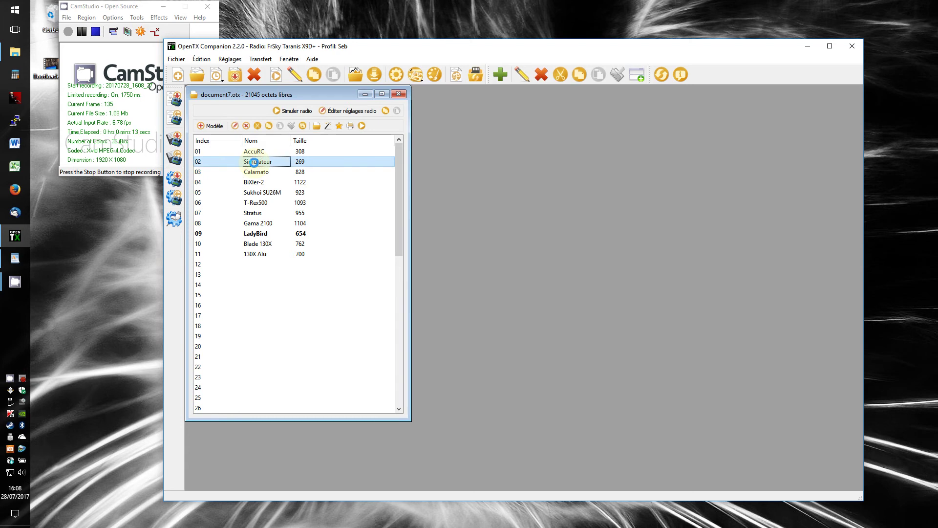
click(243, 44)
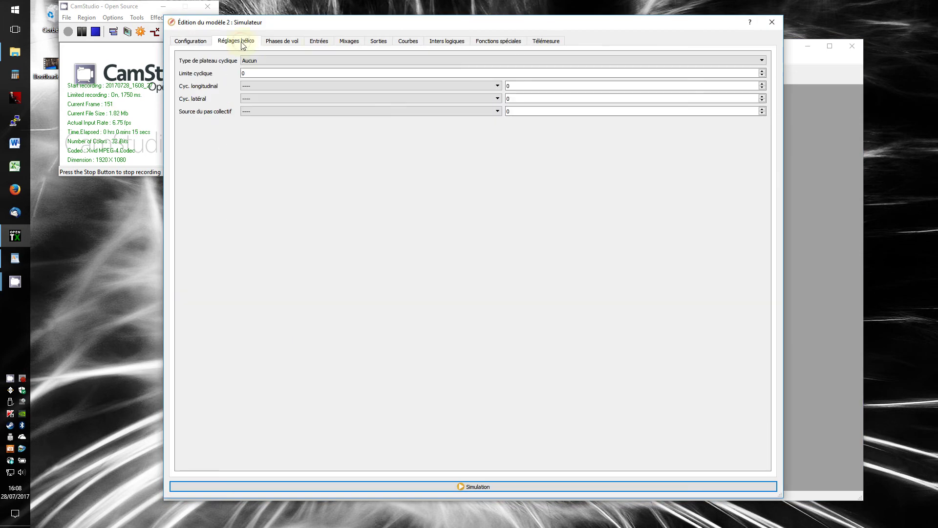
click(279, 41)
click(319, 41)
click(356, 43)
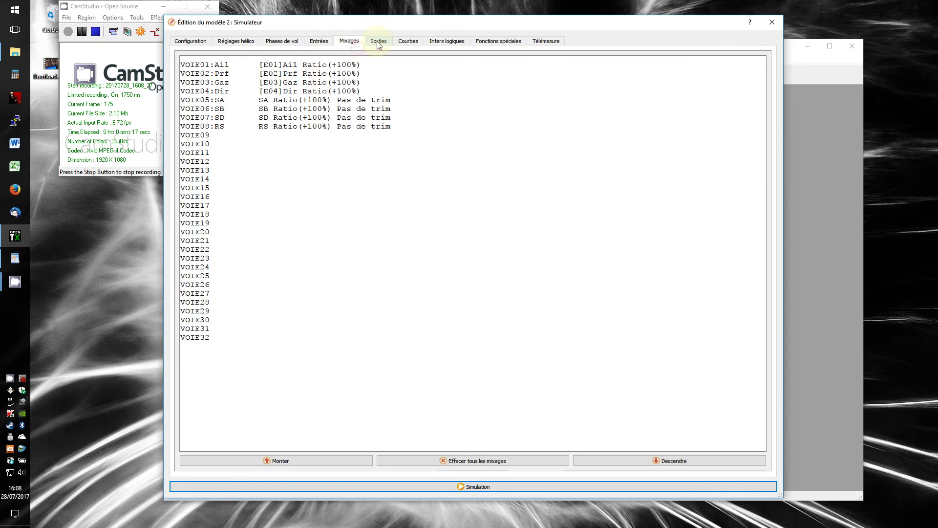
click(379, 41)
click(409, 42)
click(447, 42)
click(488, 43)
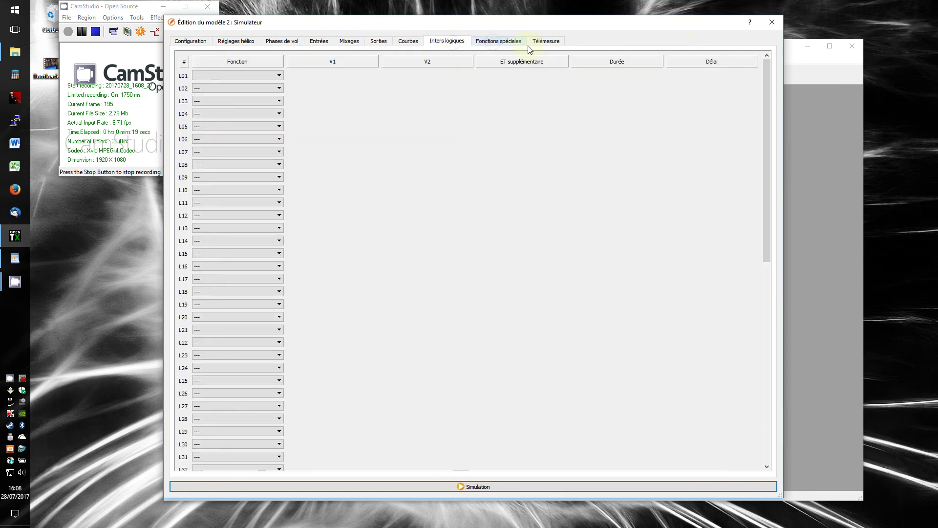
click(772, 22)
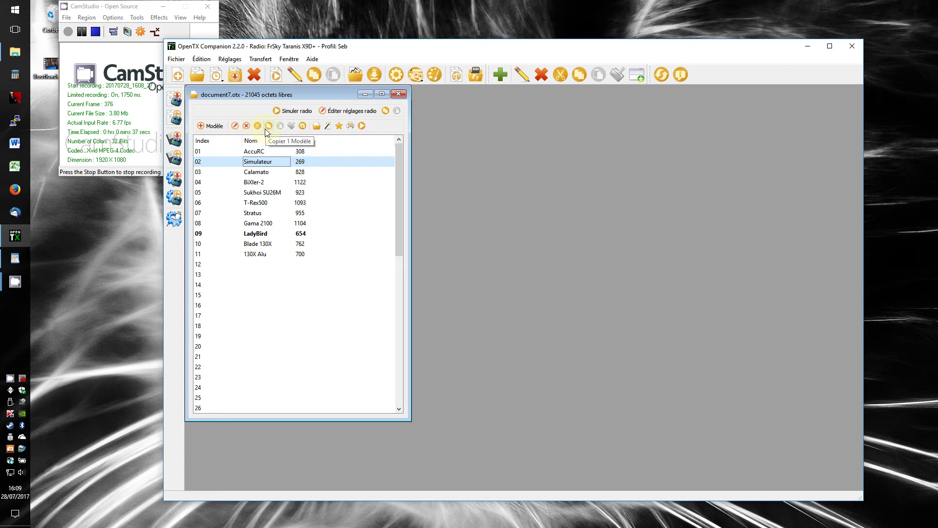
- Add Calamato and BiXler-2 to the Simulateur selection to examine the multi-model commands, and reduce the selection to Calamato
ctrl+click(253, 174)
ctrl+click(253, 183)
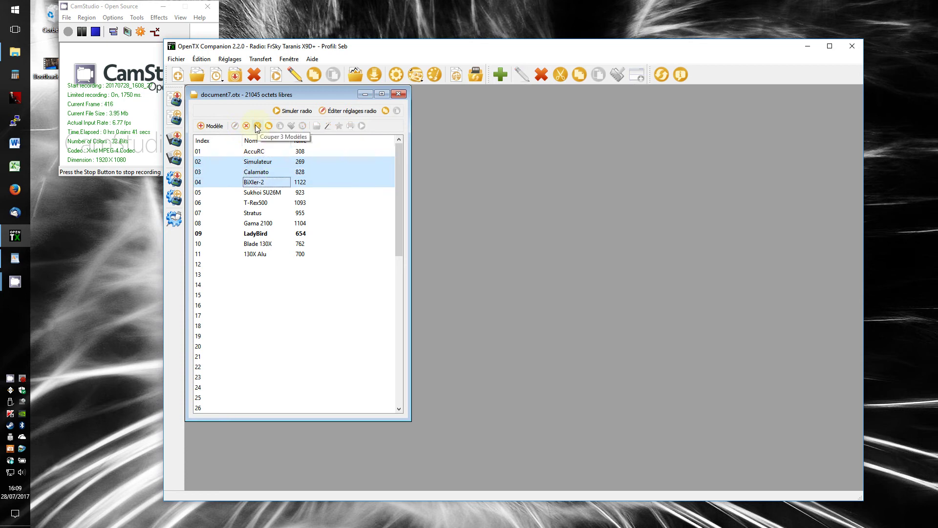
click(319, 169)
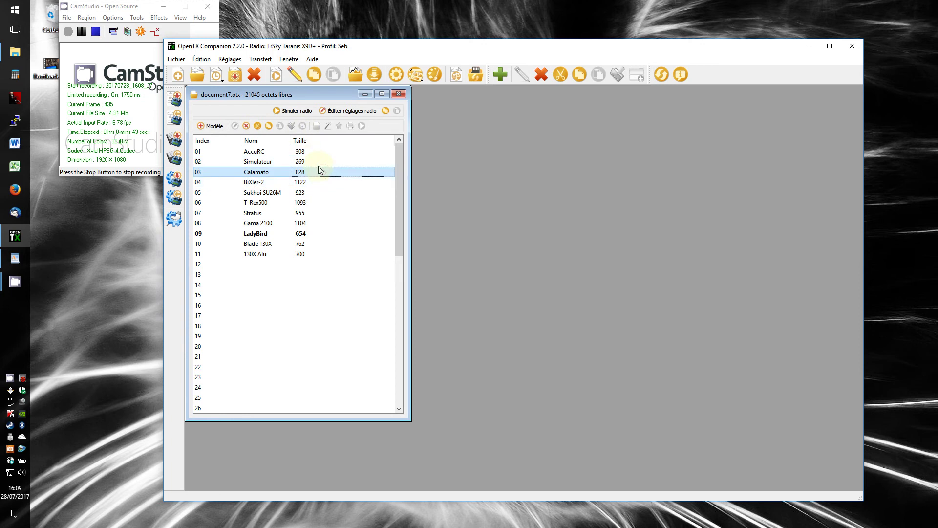
- Examine the commands offered for Simulateur, empty slot 12, AccuRC and model 06, ending with empty slot 21 selected
click(253, 164)
click(230, 264)
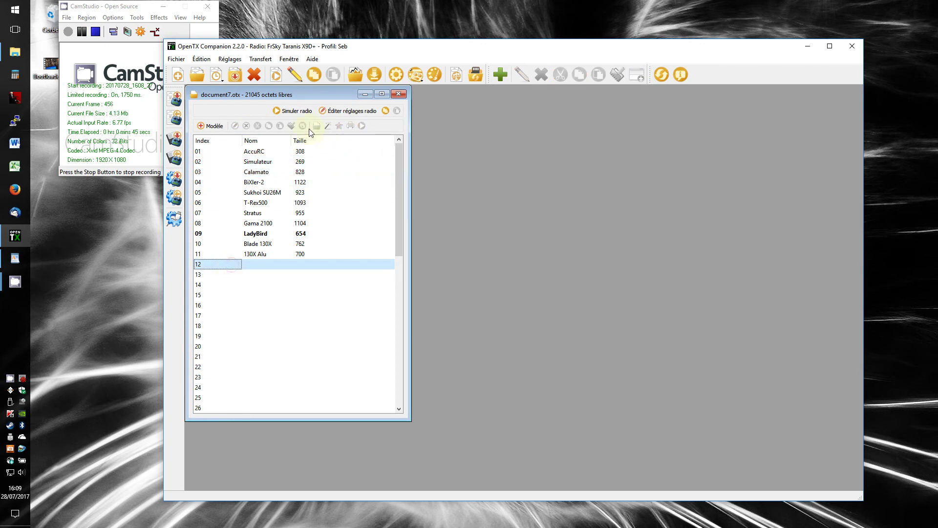
click(227, 150)
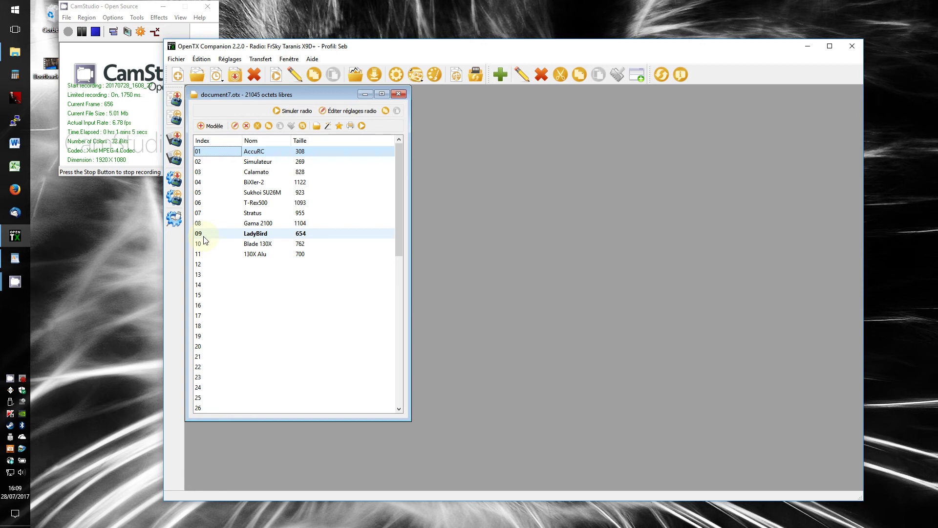
right_click(241, 203)
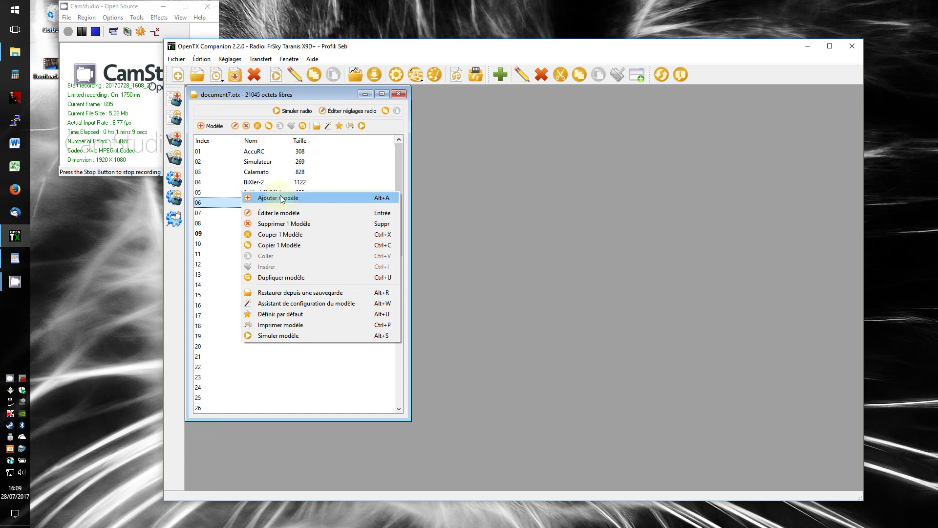
click(269, 358)
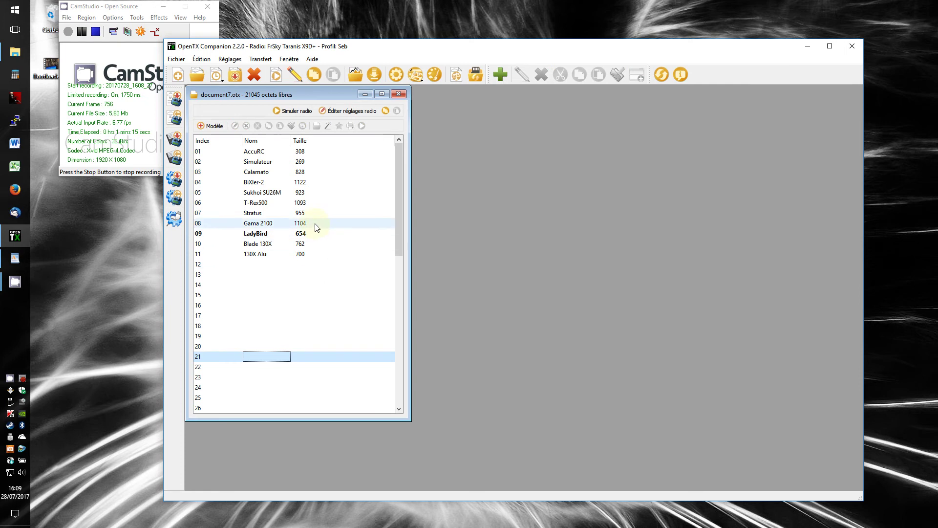
- Open the radio settings on the Configuration page and enlarge the window to show all its options
click(343, 113)
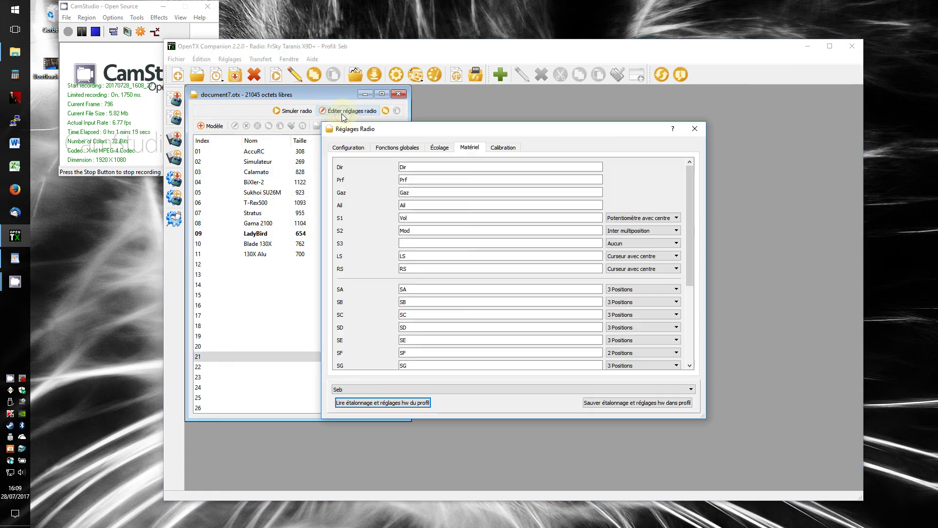
click(348, 148)
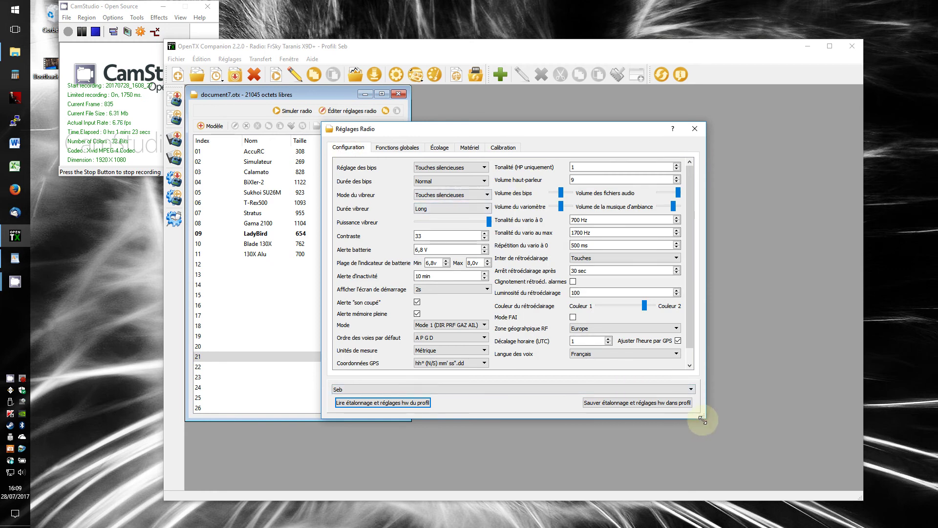
drag(703, 419, 722, 450)
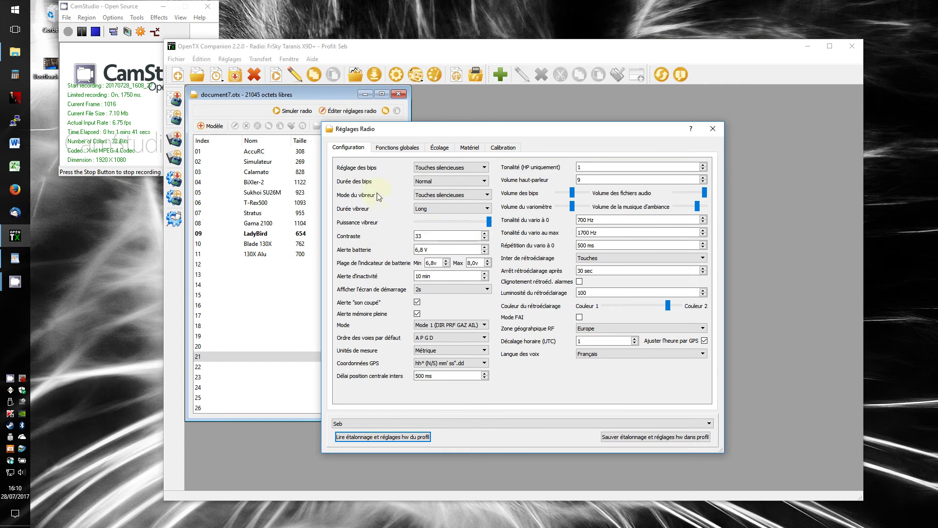
- Examine the radio's global functions and its trainer (Écolage) settings
click(384, 148)
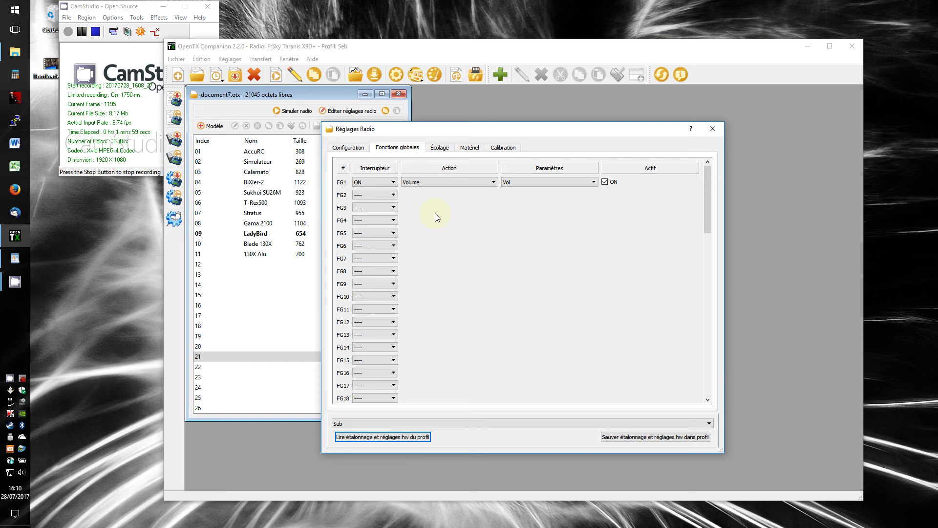
click(572, 230)
click(438, 147)
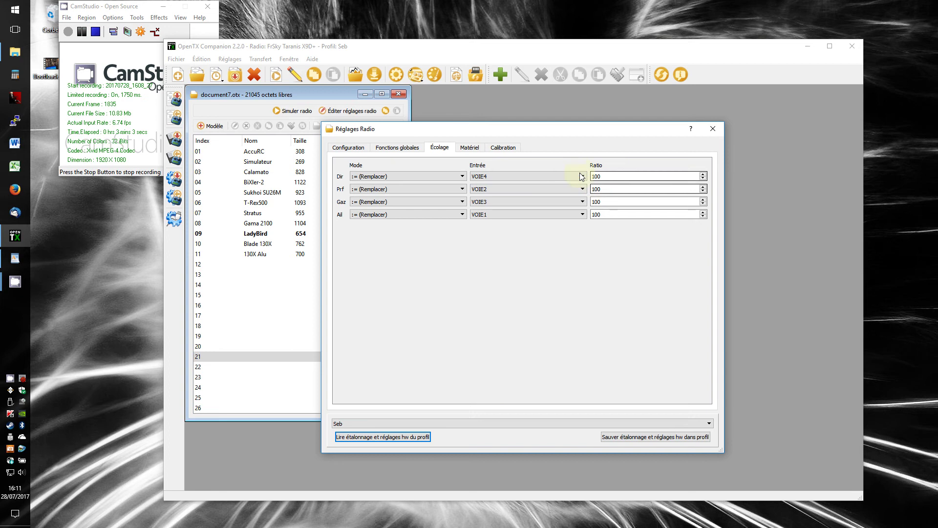
- Examine the name given to S1 in the hardware settings and its use as a source for global function FG1
click(472, 148)
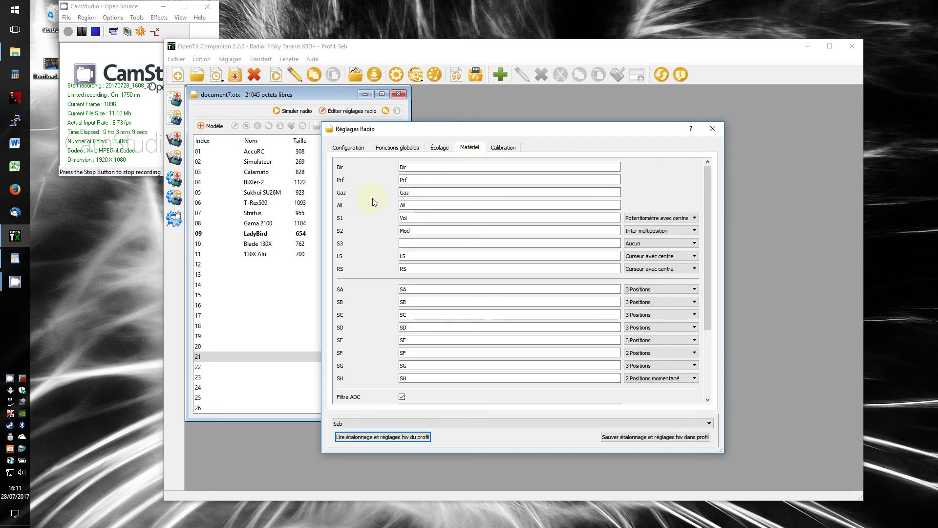
drag(413, 218, 370, 220)
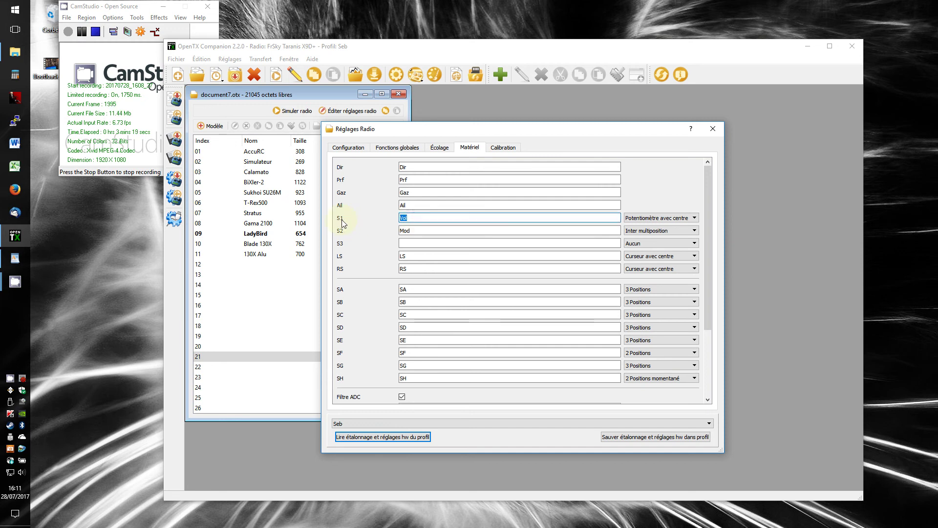
click(444, 219)
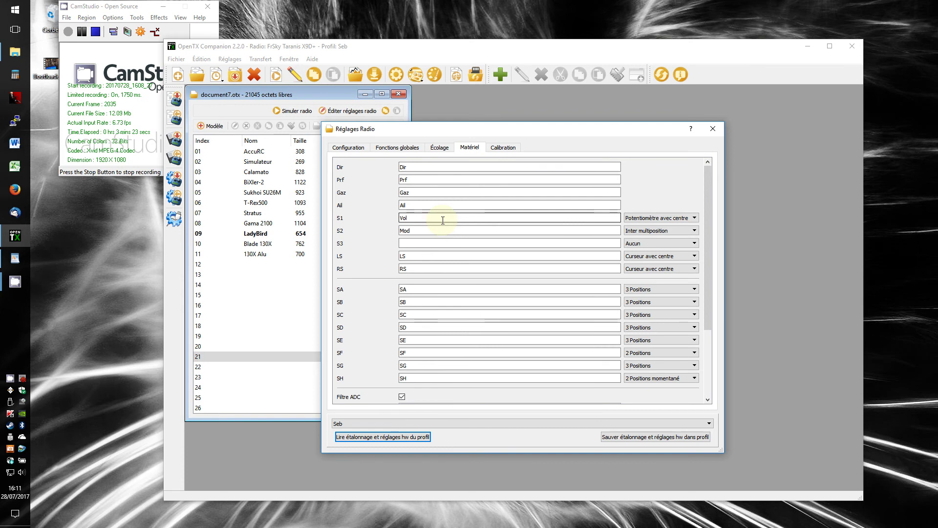
click(406, 151)
click(536, 183)
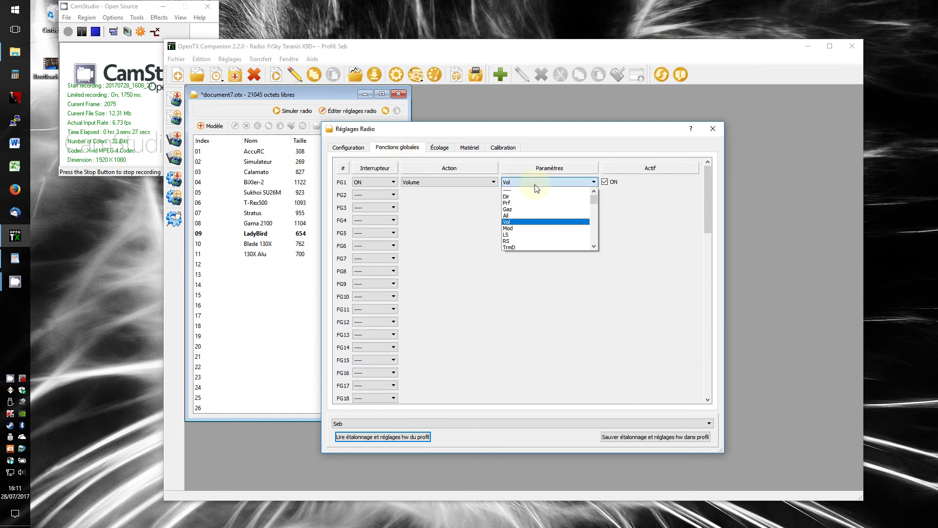
click(535, 185)
- Review the S2 name and the remaining hardware settings down to the PPM values
click(469, 148)
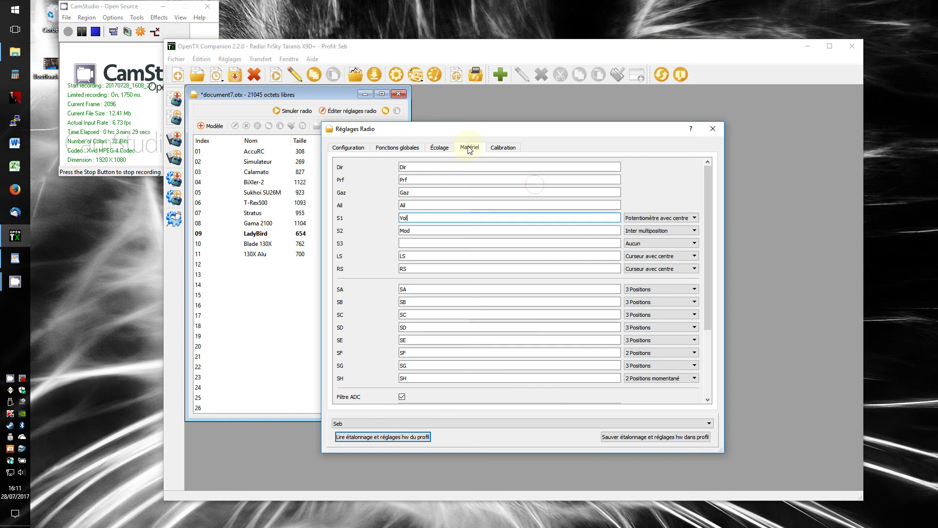
click(430, 233)
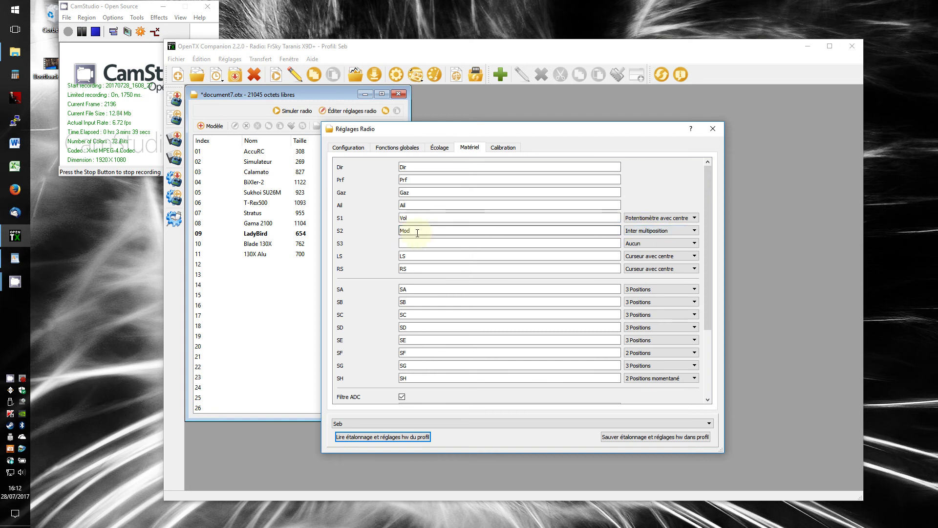
scroll(466, 241, down, 3)
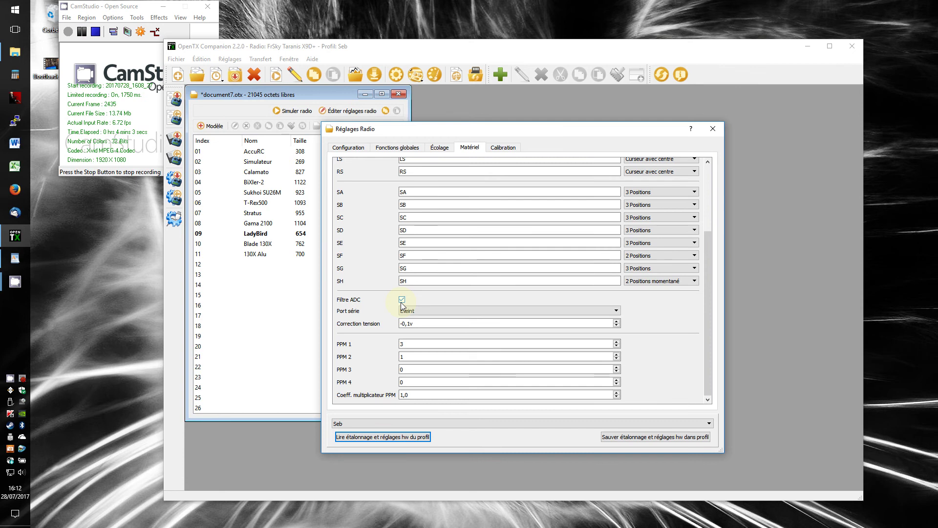
- Review the calibration values, save calibration and hardware settings into the Seb profile over the existing ones, and close the radio settings
click(496, 155)
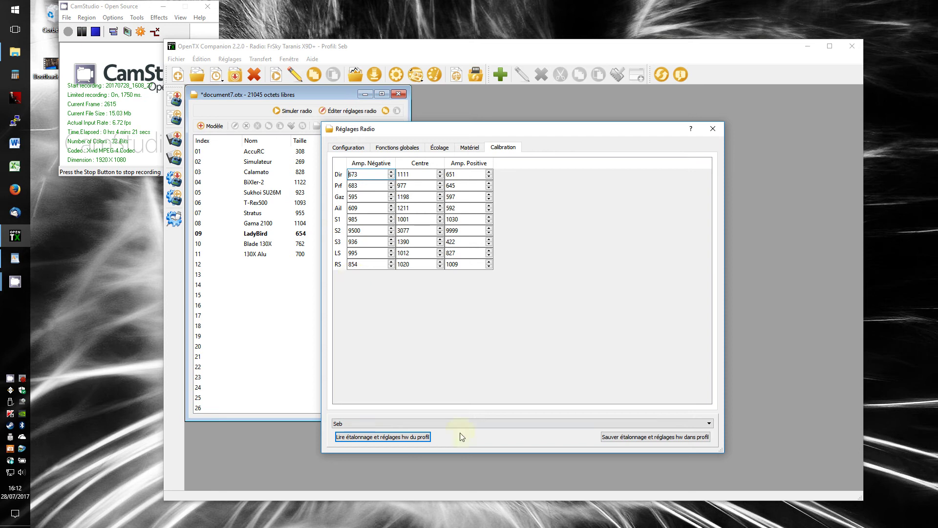
click(610, 439)
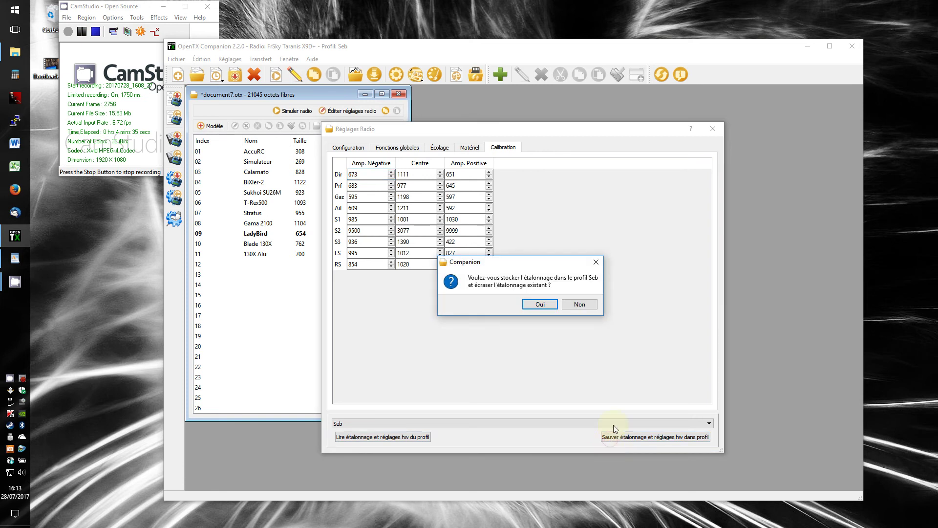
click(540, 306)
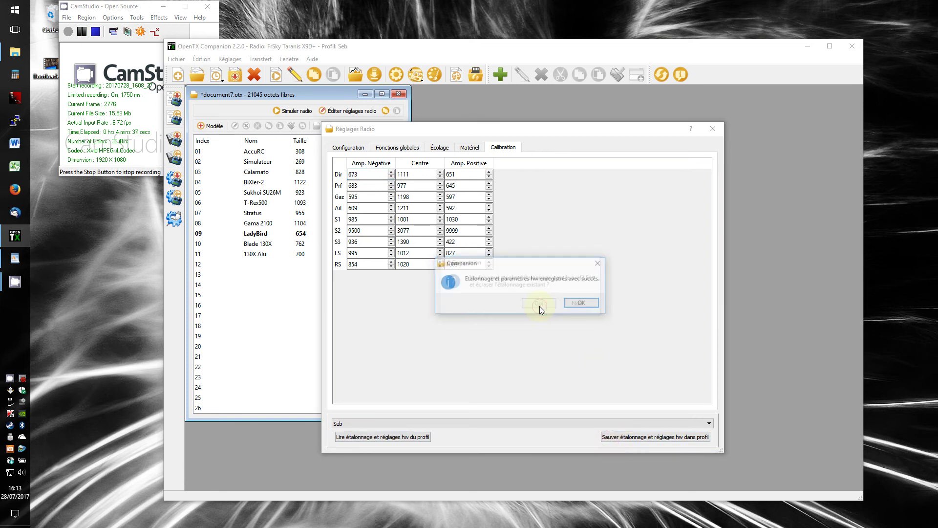
click(583, 304)
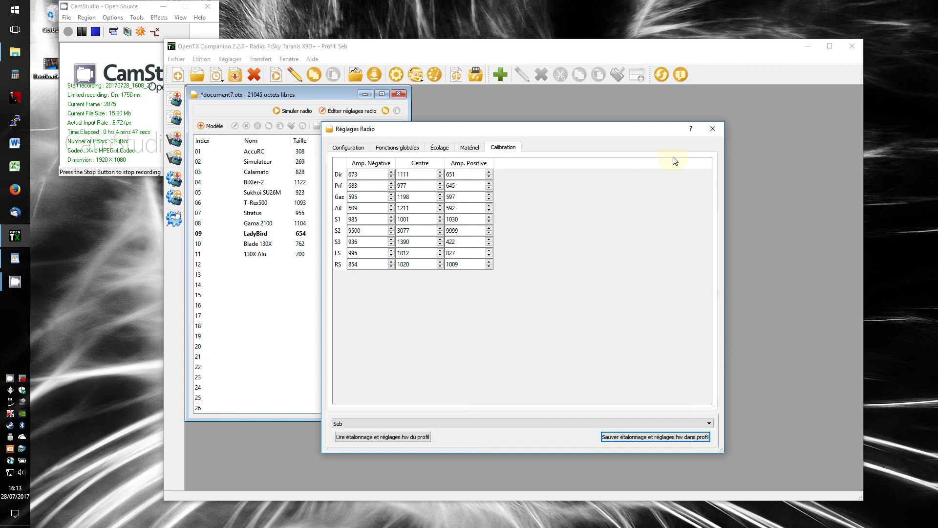
click(715, 131)
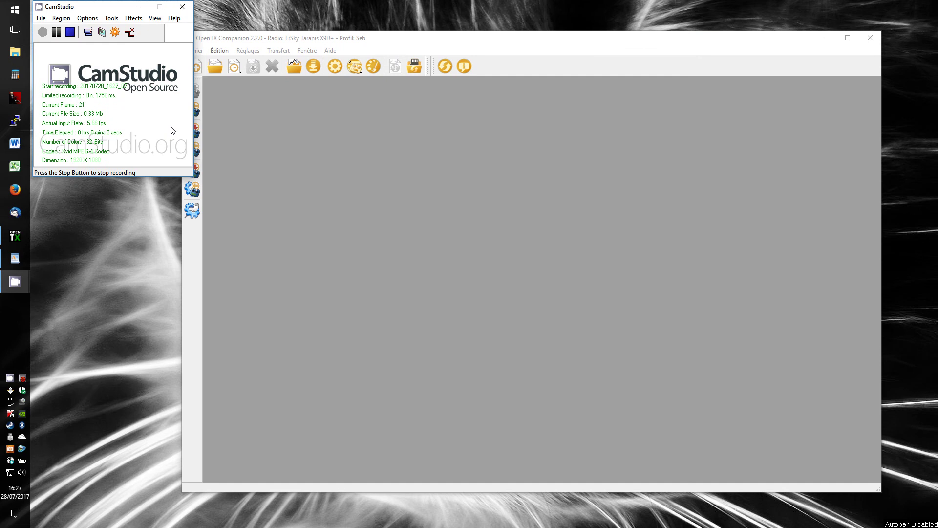
- Create a new document in OpenTX Companion and add a model in slot 01
click(400, 149)
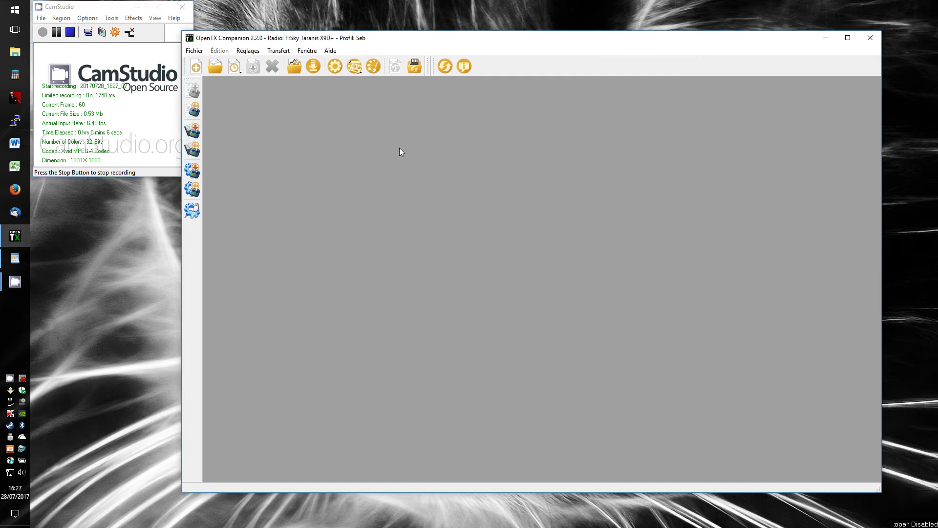
click(196, 66)
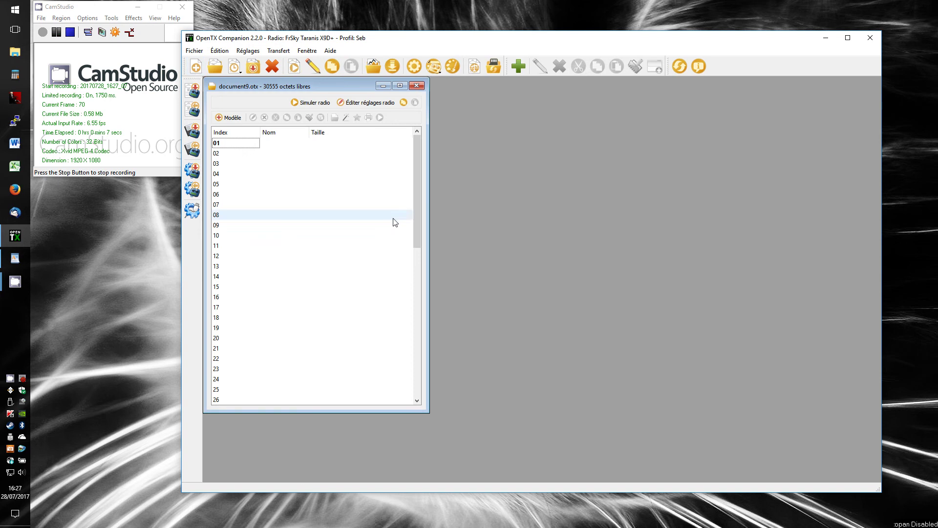
double_click(247, 148)
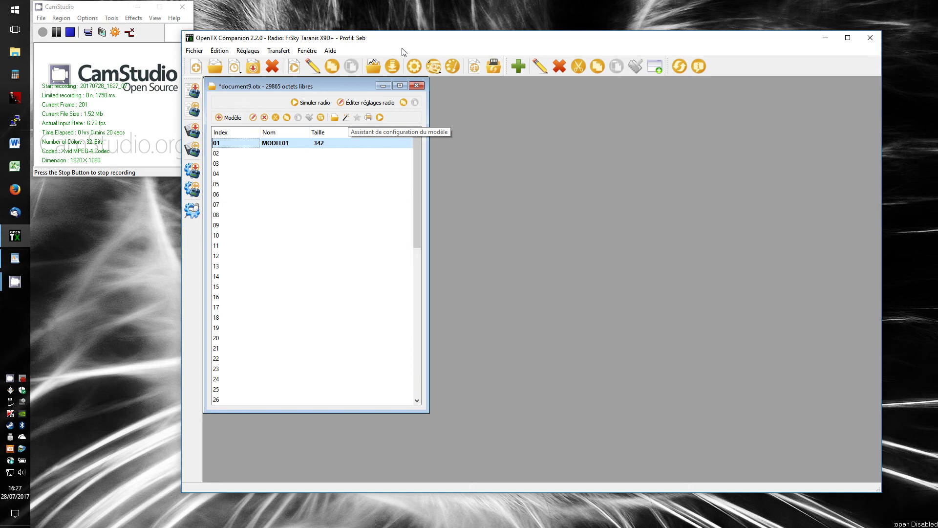
- Examine the new document's calibration, trainer (Écolage), global functions and hardware (Matériel) pages in the radio settings
click(348, 103)
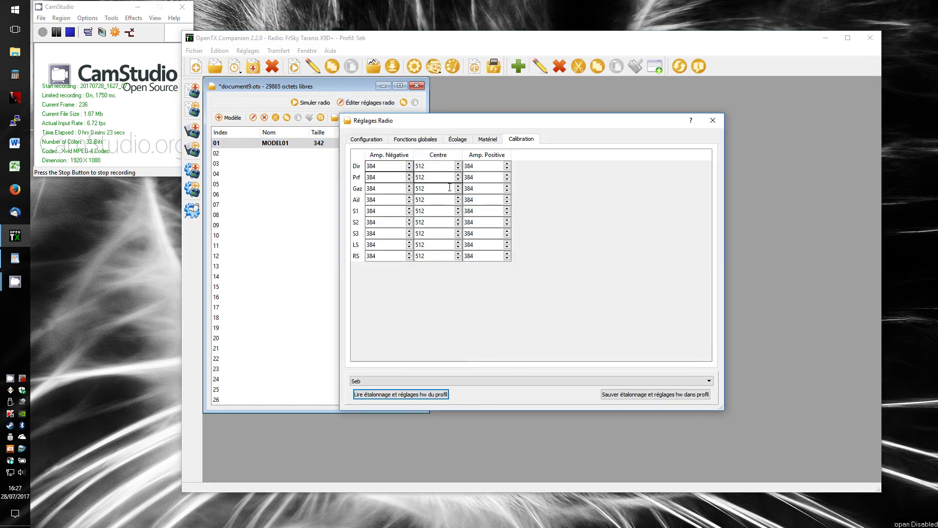
click(488, 140)
click(463, 140)
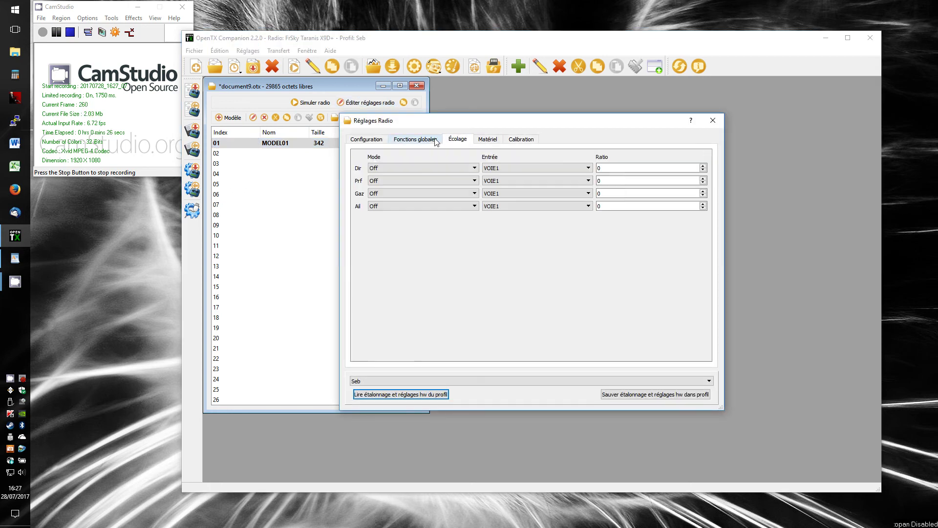
click(432, 140)
click(449, 141)
click(480, 140)
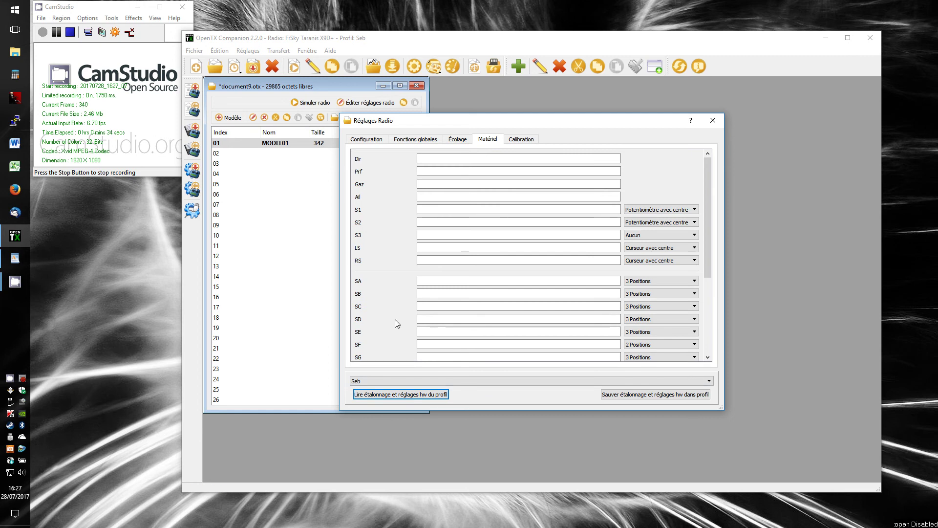
- Load the calibration and hardware settings from the Seb profile, and check both pages after reopening the radio settings
click(377, 395)
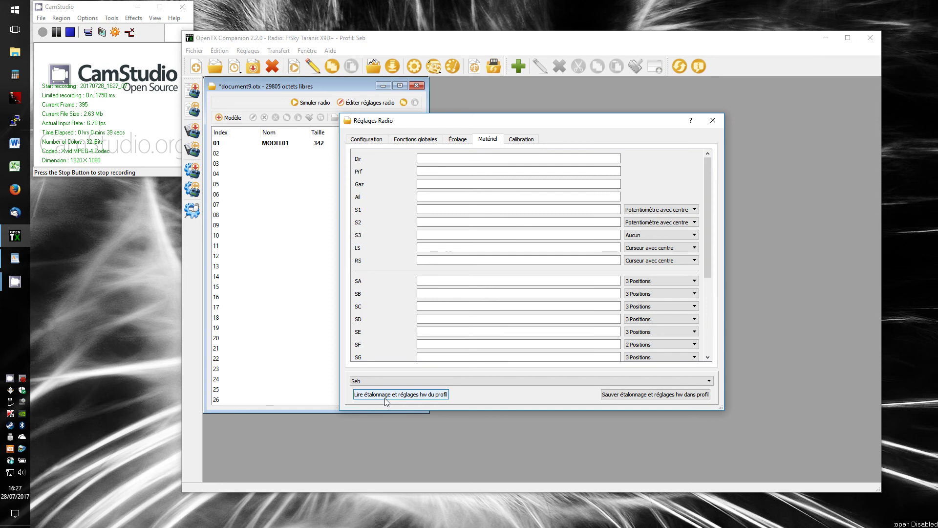
click(712, 122)
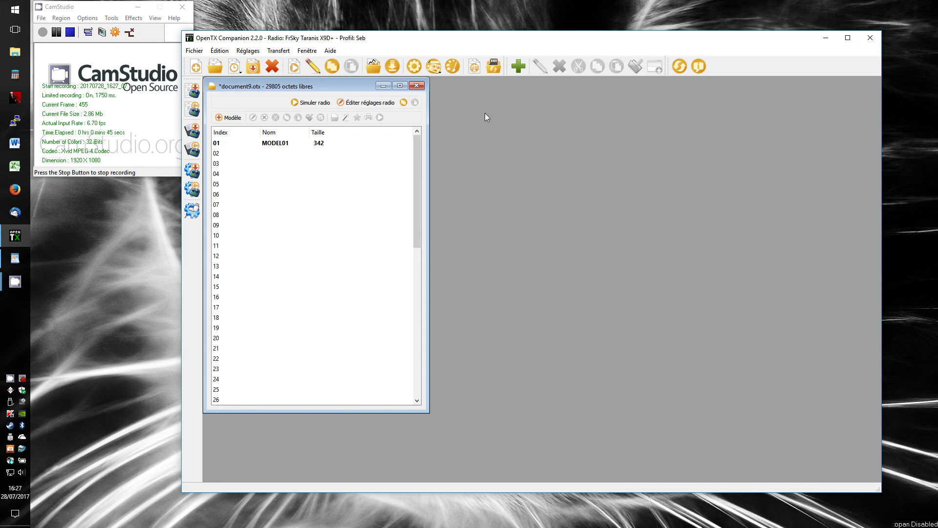
click(360, 101)
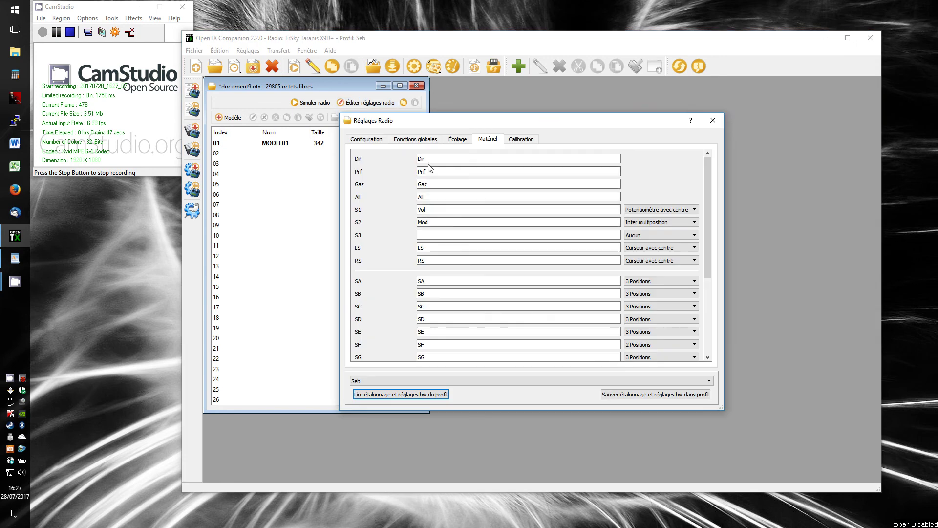
scroll(435, 273, down, 6)
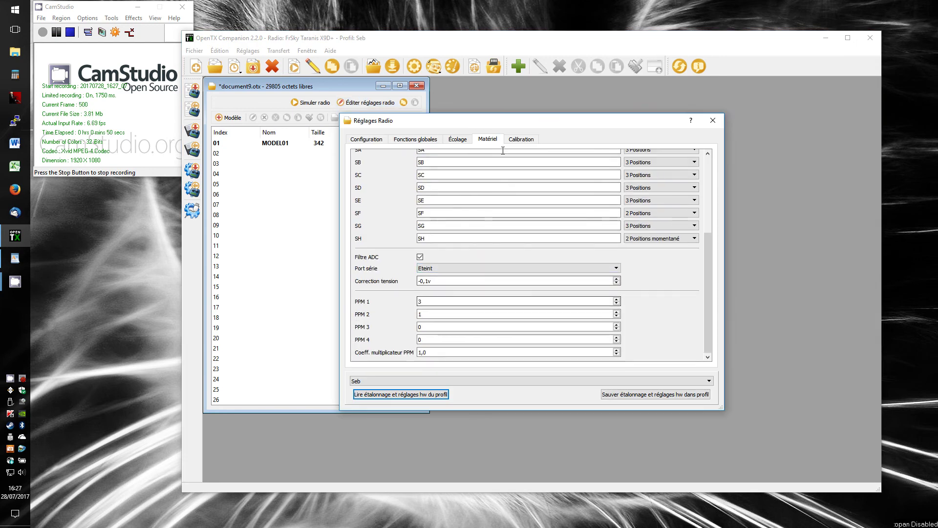
click(517, 140)
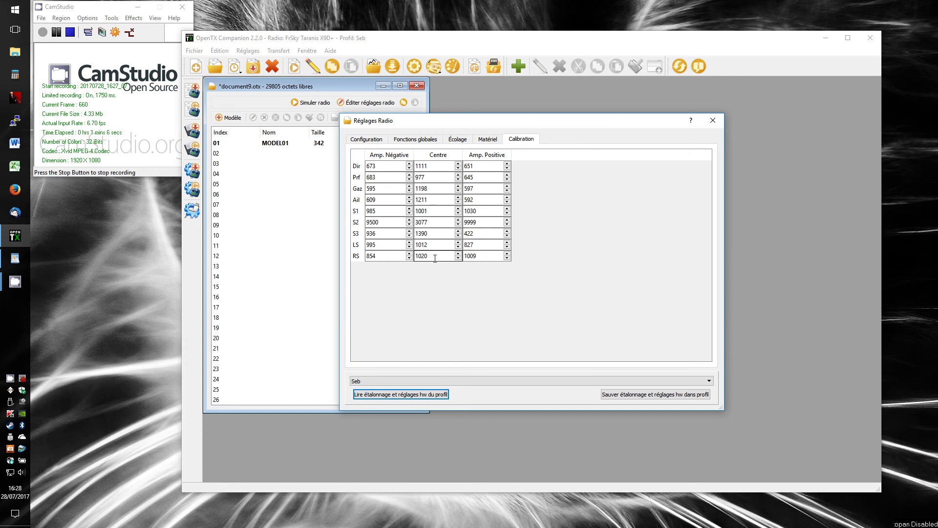
click(714, 121)
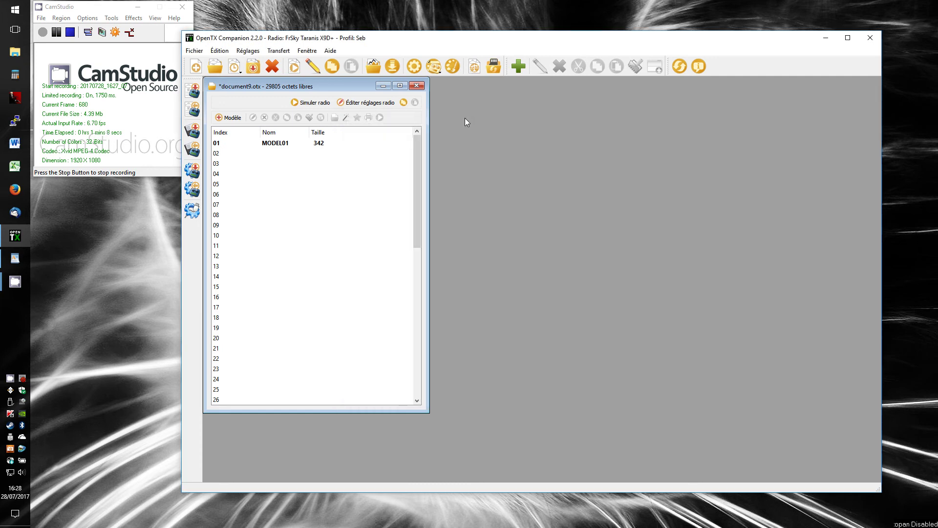
- Close the new document without saving its changes and consult the procedure list in WordPad
click(416, 86)
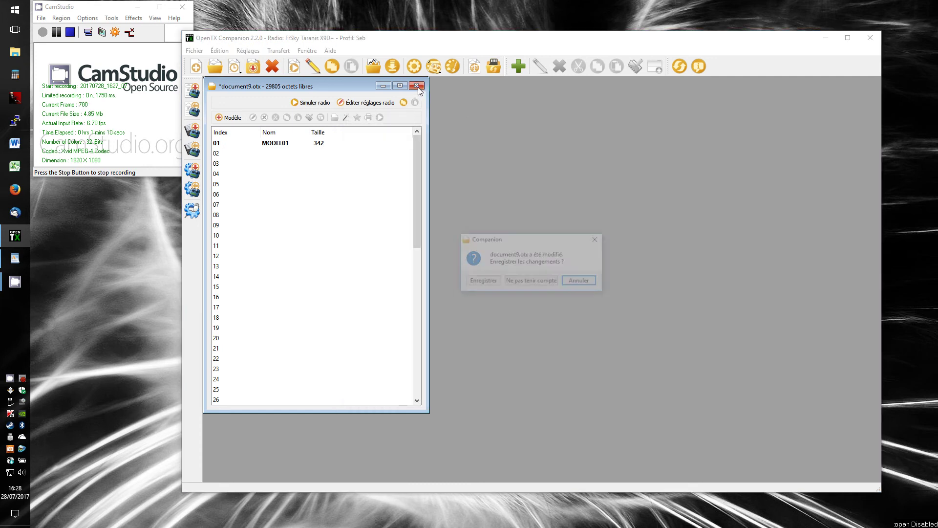
click(531, 281)
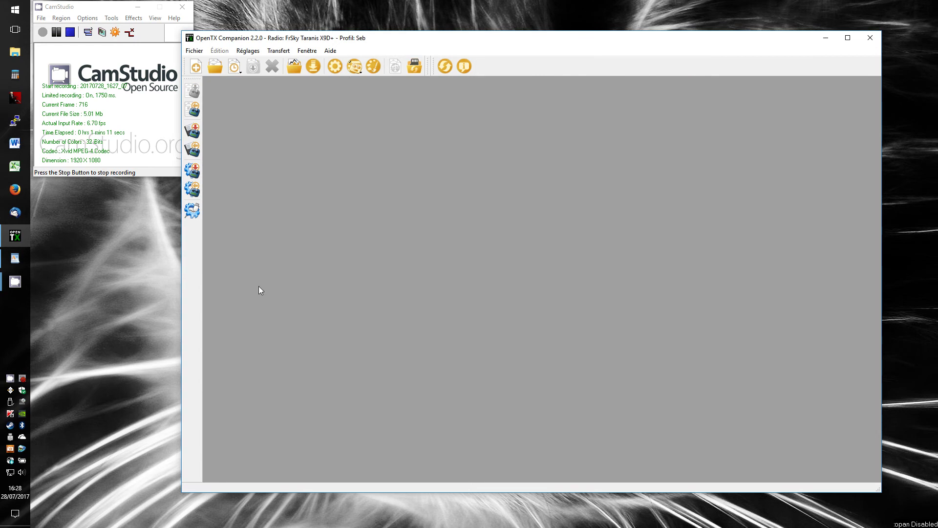
click(16, 258)
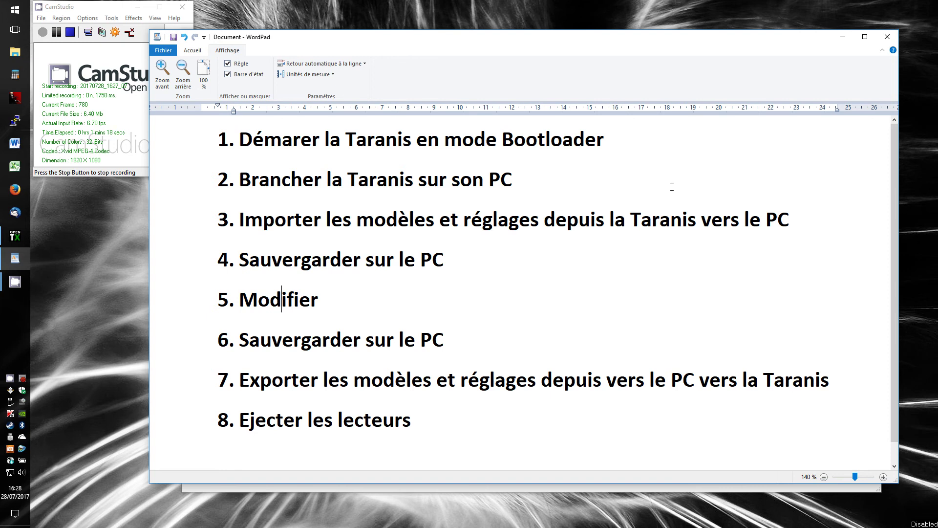
click(842, 36)
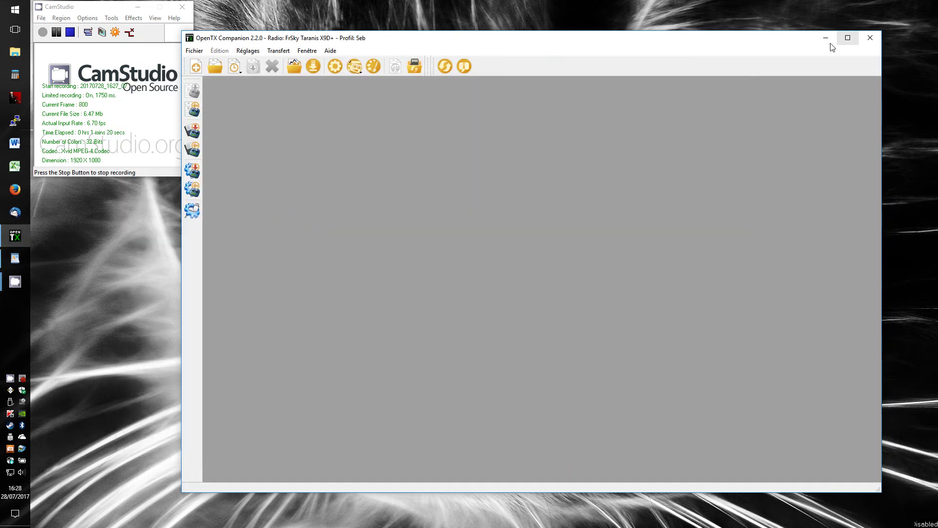
- Read the models and settings from the radio using the Seb profile, and check the calibration in its radio settings
click(360, 72)
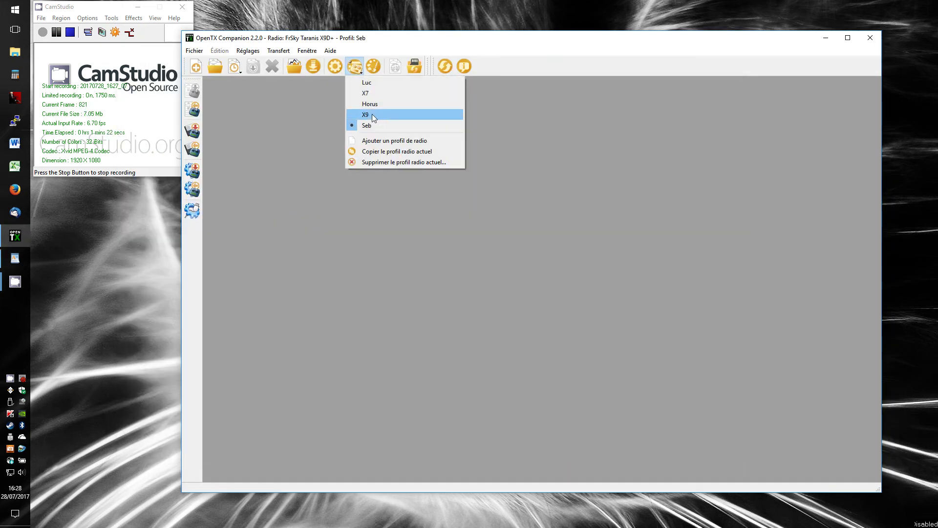
click(374, 128)
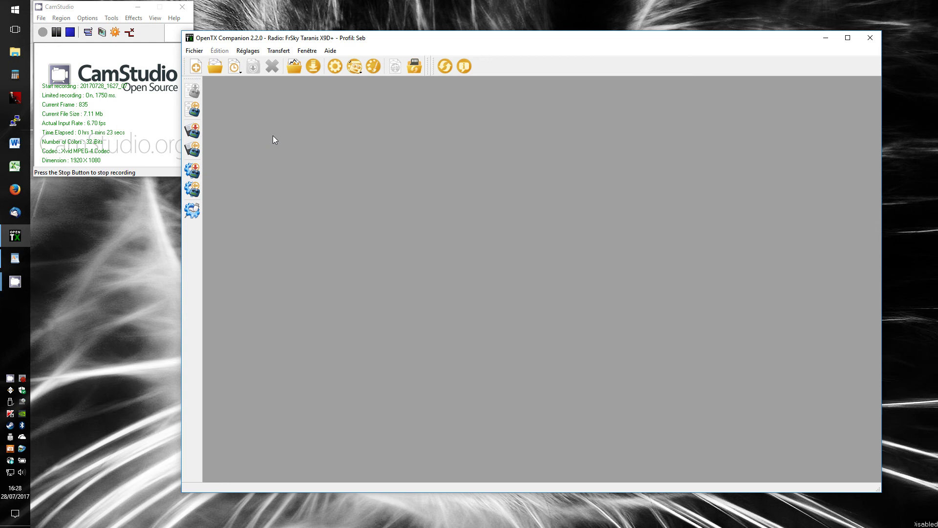
click(194, 110)
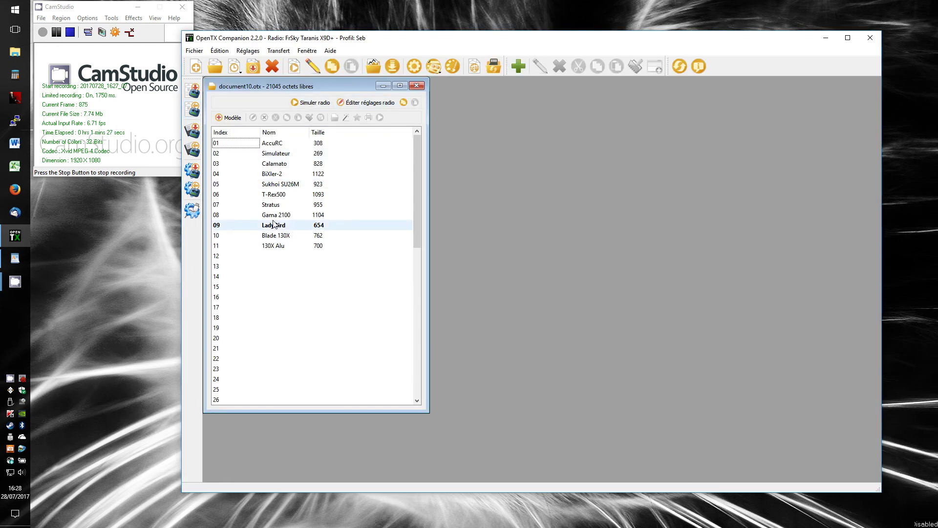
click(365, 102)
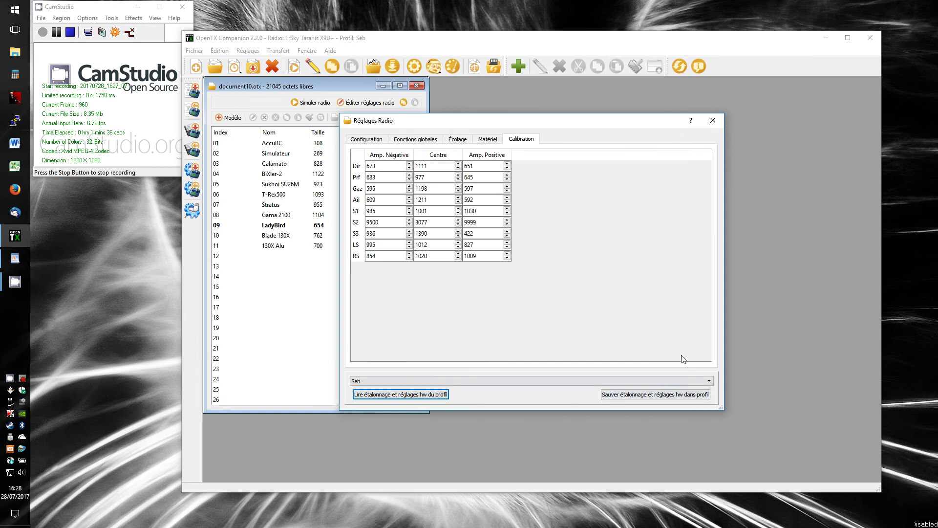
click(713, 120)
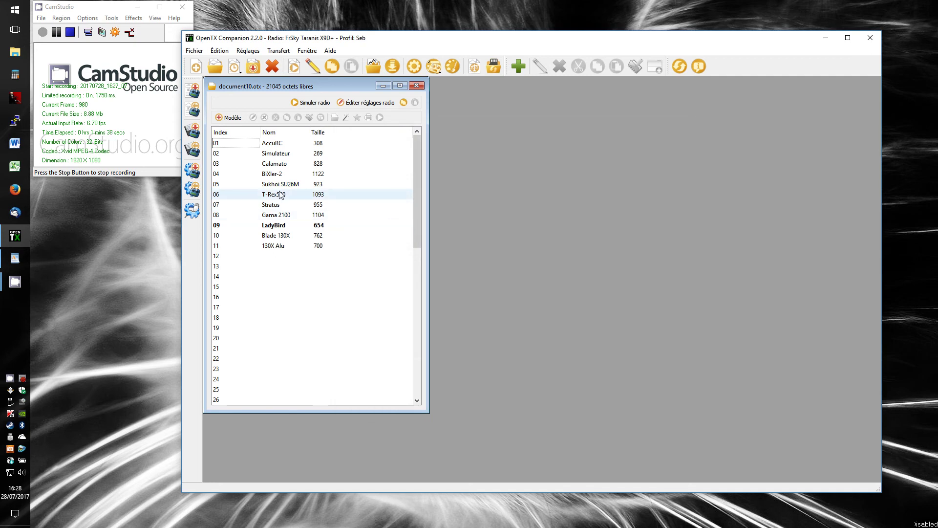
- Save the models and settings read from the radio as YouTube1 in the Profils folder
click(252, 66)
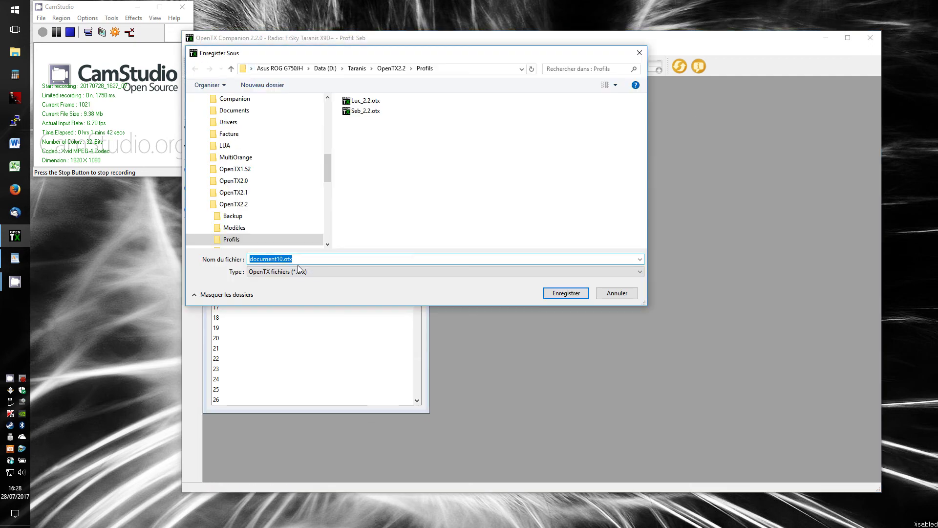
text(YouTube1)
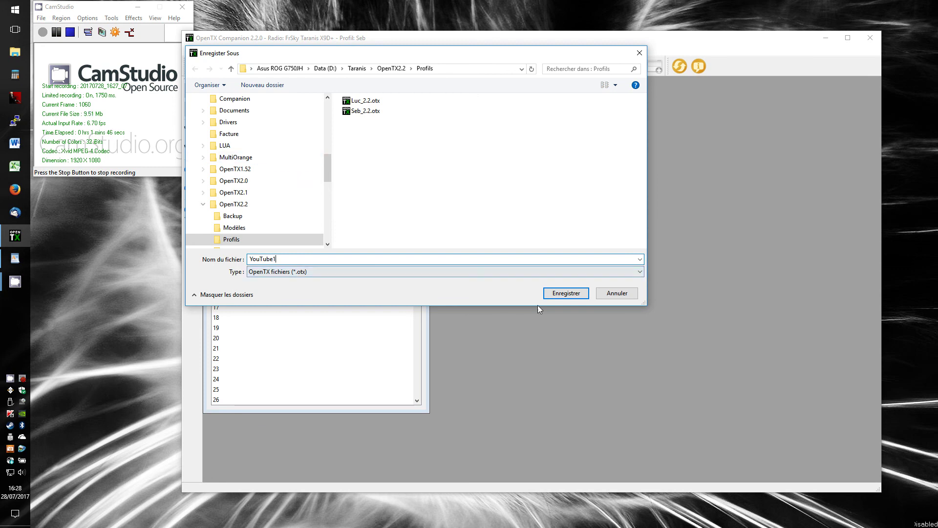
click(566, 293)
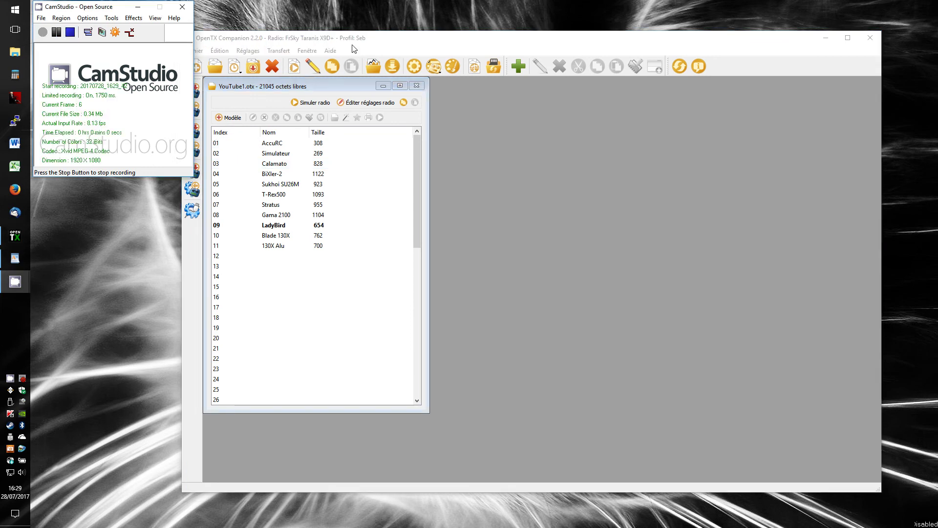
- Open the LadyBird model's logical switches and start its radio simulation, moving the simulator window slightly upward
click(413, 46)
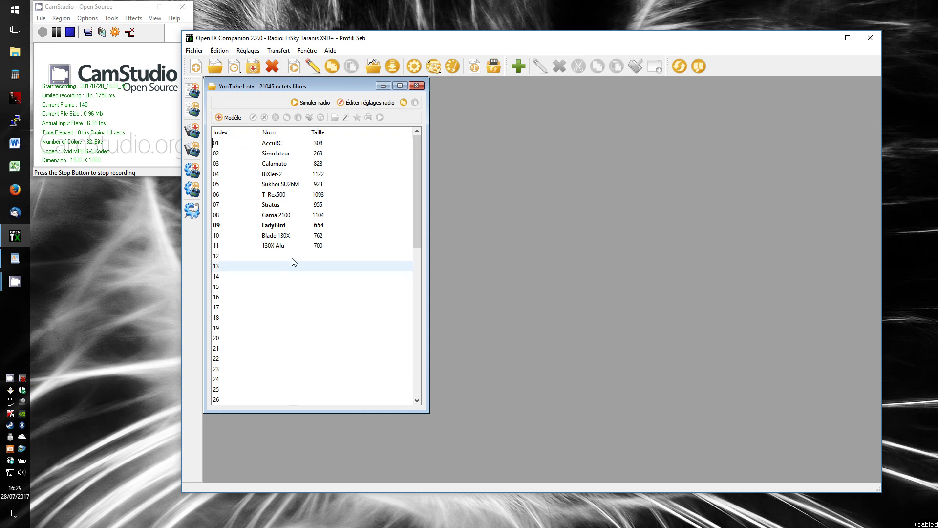
click(248, 229)
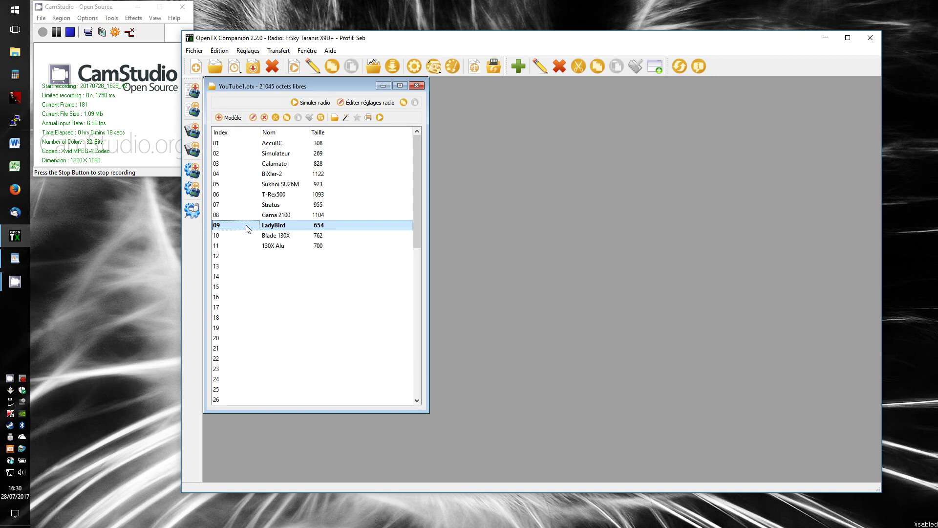
double_click(248, 227)
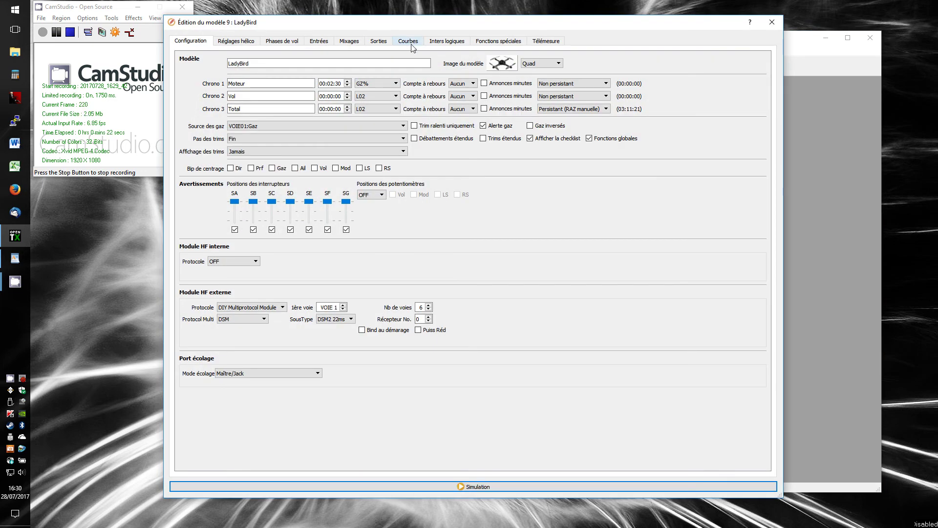
click(446, 41)
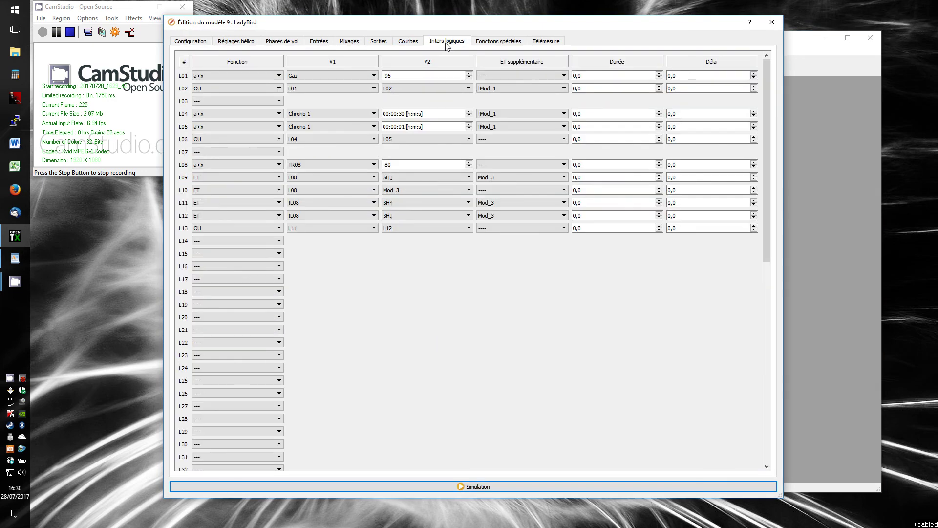
click(347, 487)
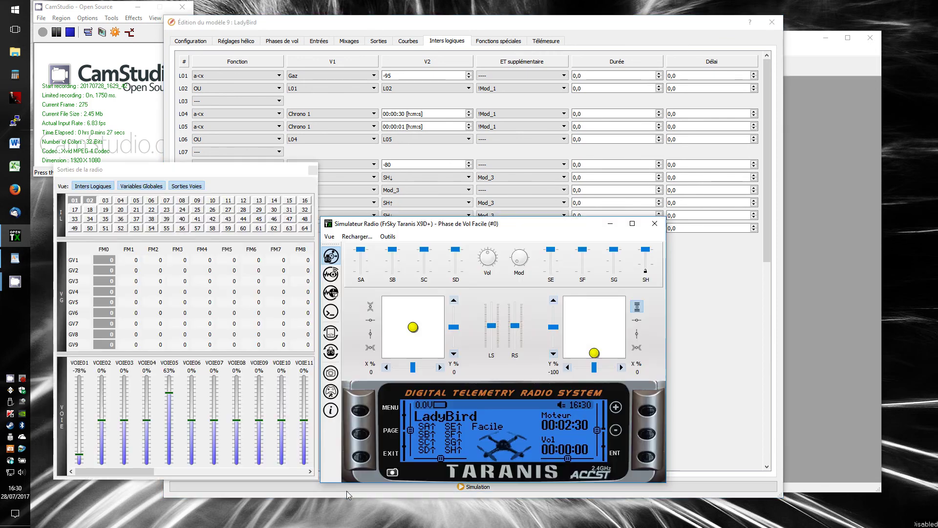
drag(462, 226, 468, 218)
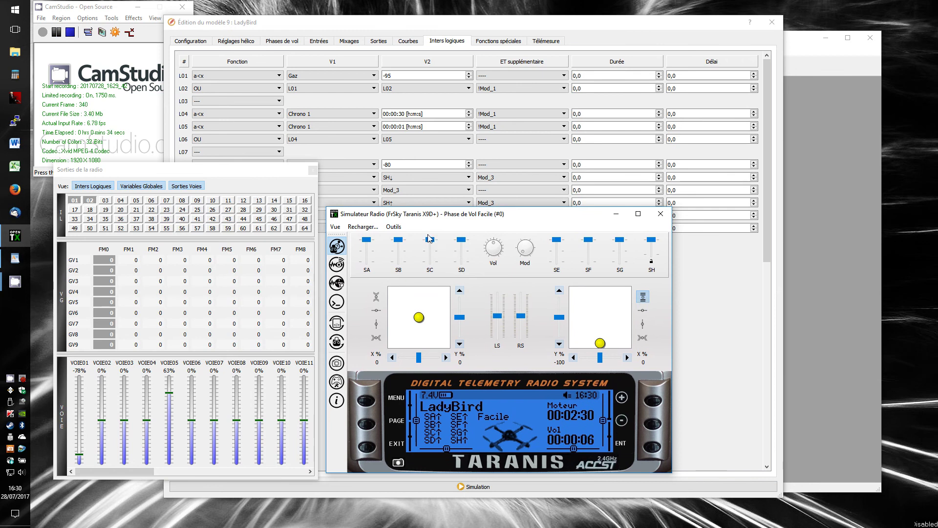
- Hide and reshow the radio outputs, then cycle switch SE through the Normal and Expert flight phases and back to Facile
click(338, 252)
click(339, 252)
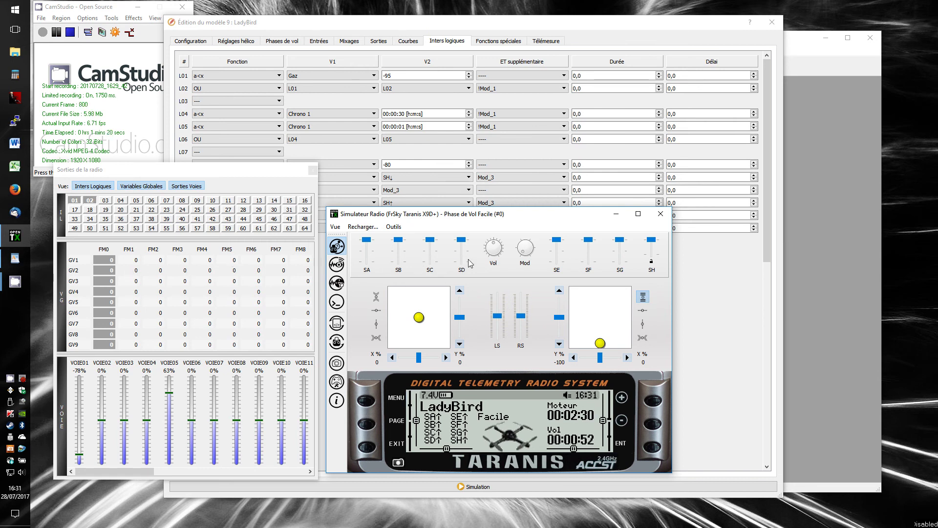
click(562, 255)
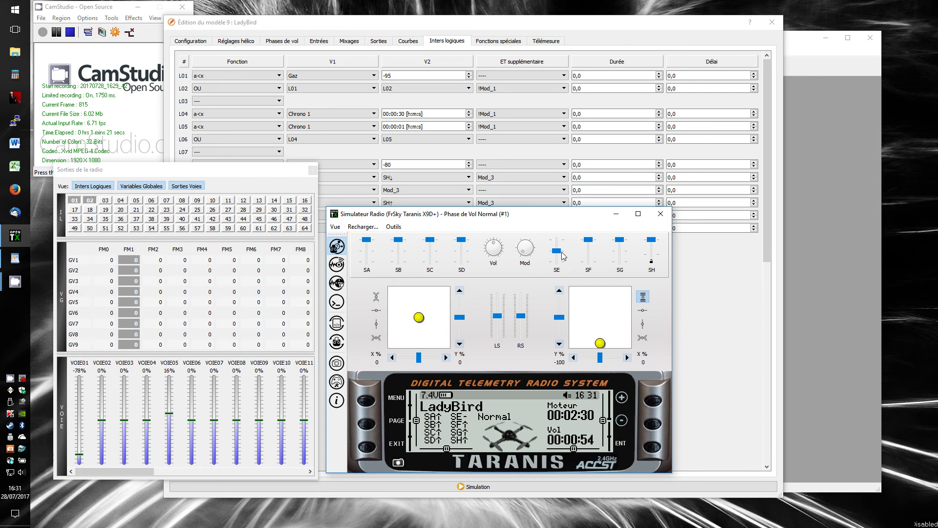
click(559, 255)
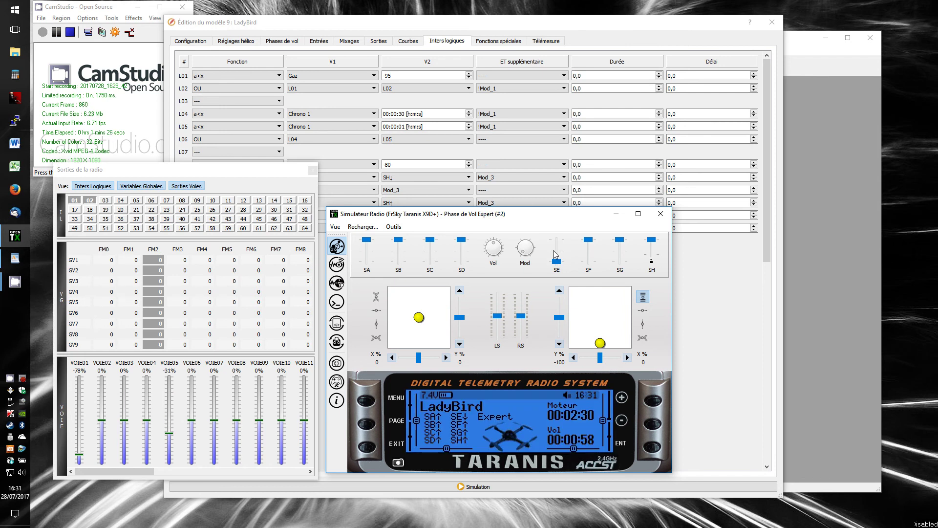
click(553, 254)
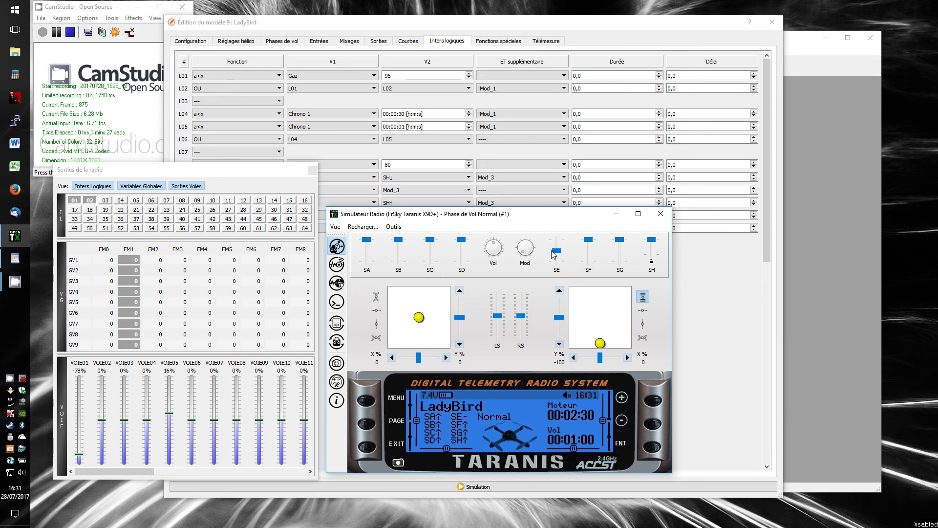
click(553, 255)
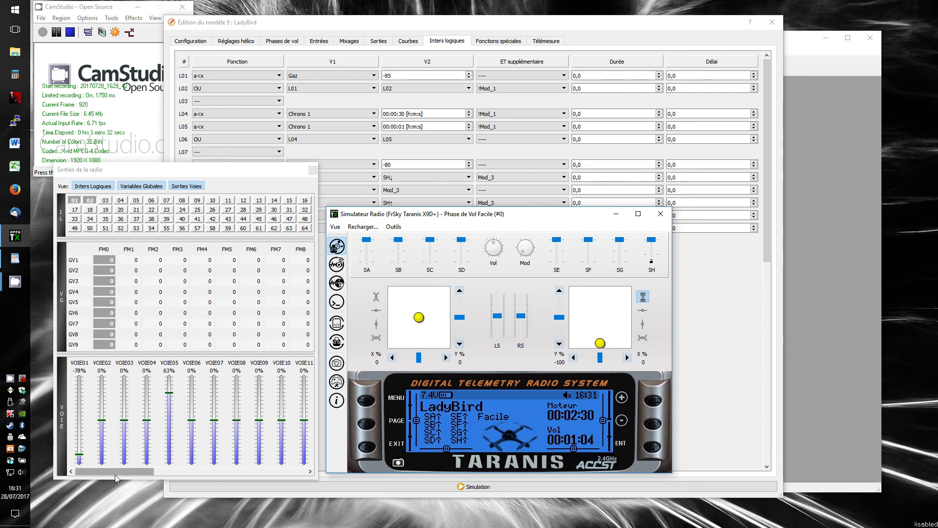
- Test the right stick in the simulator, then hide and reshow the global variables and channel outputs in the radio outputs
drag(116, 472, 92, 472)
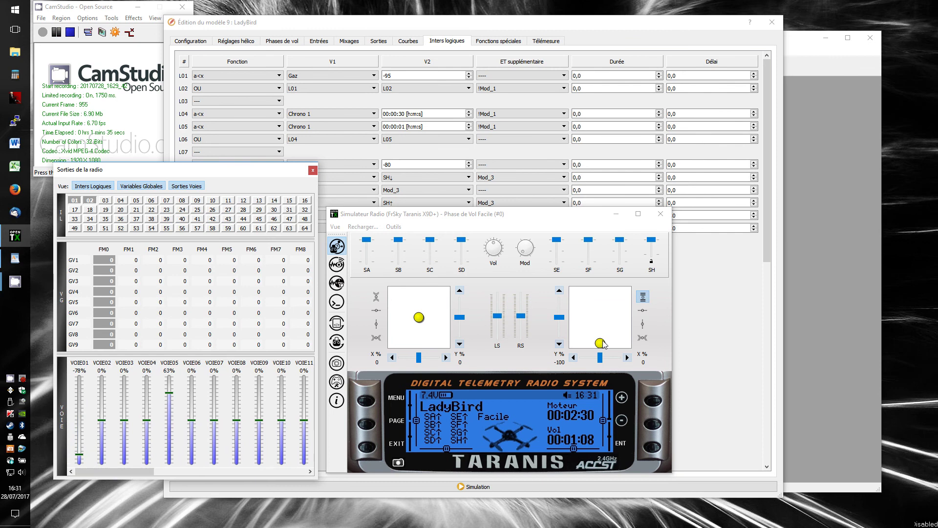
drag(600, 343, 580, 344)
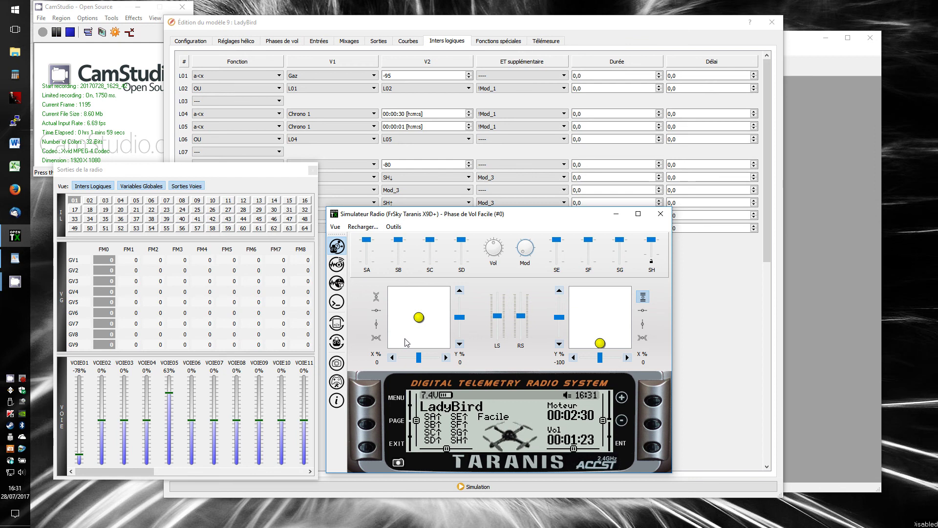
mouse_move(519, 320)
click(138, 187)
click(138, 188)
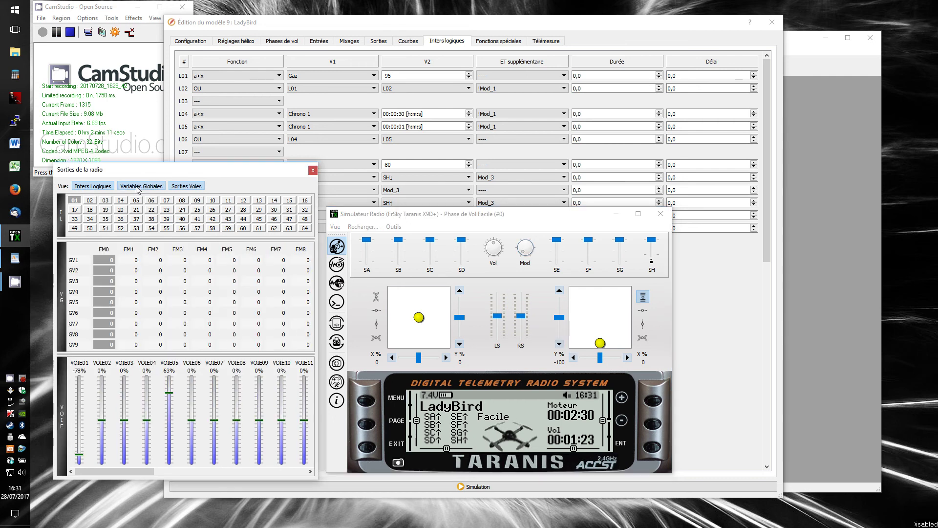
click(181, 188)
click(181, 188)
- Open the telemetry simulator, enlarge it to examine all sensor fields down to Altitude, and close it
click(342, 267)
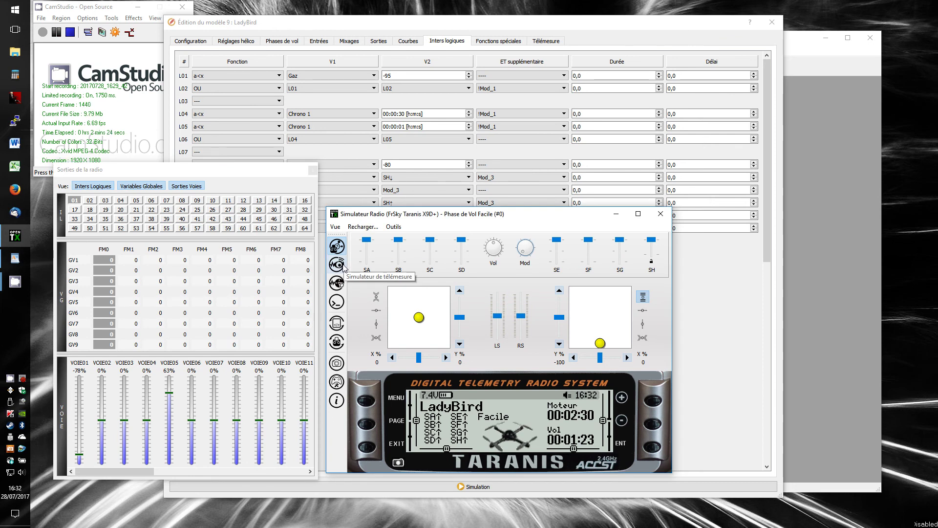
click(342, 266)
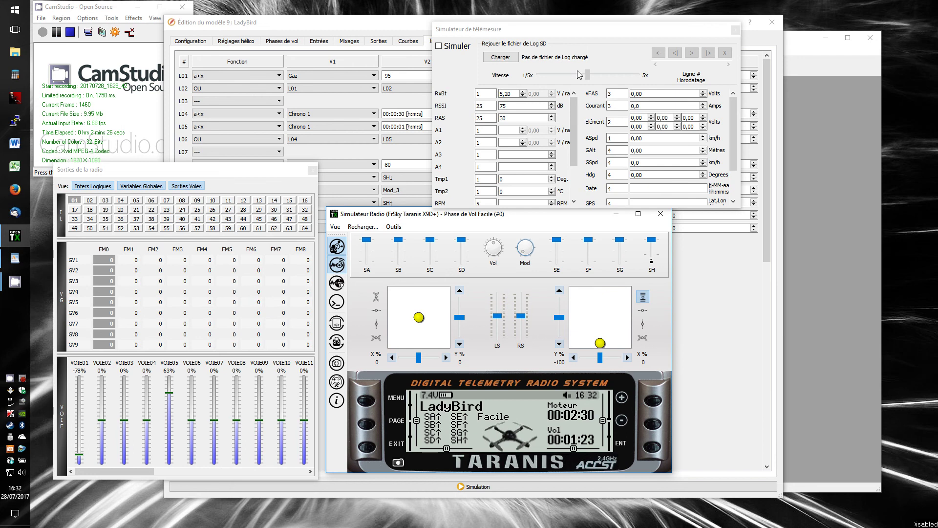
drag(561, 36, 460, 19)
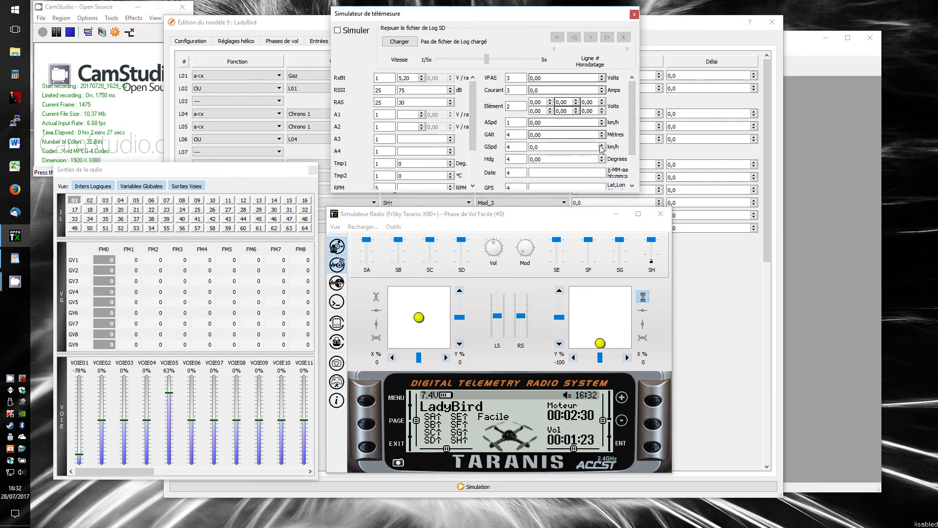
drag(639, 193, 692, 233)
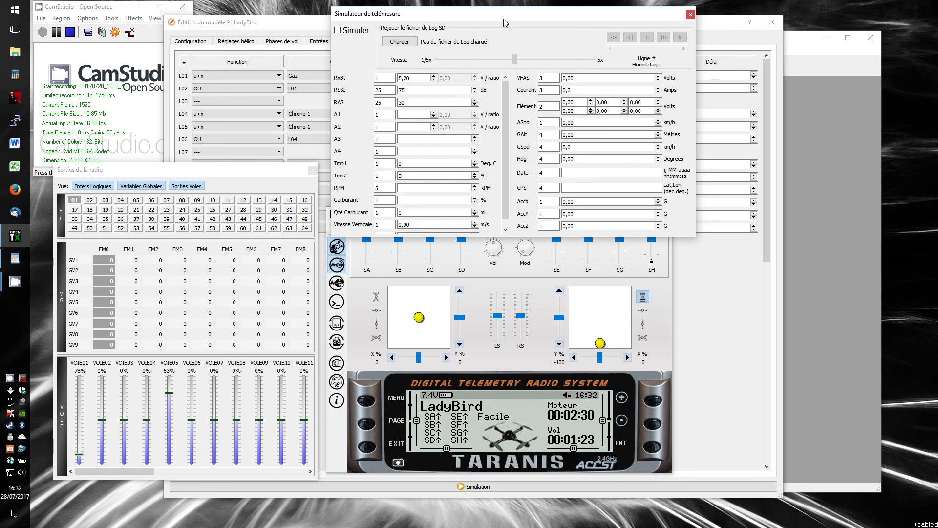
drag(504, 18, 494, 12)
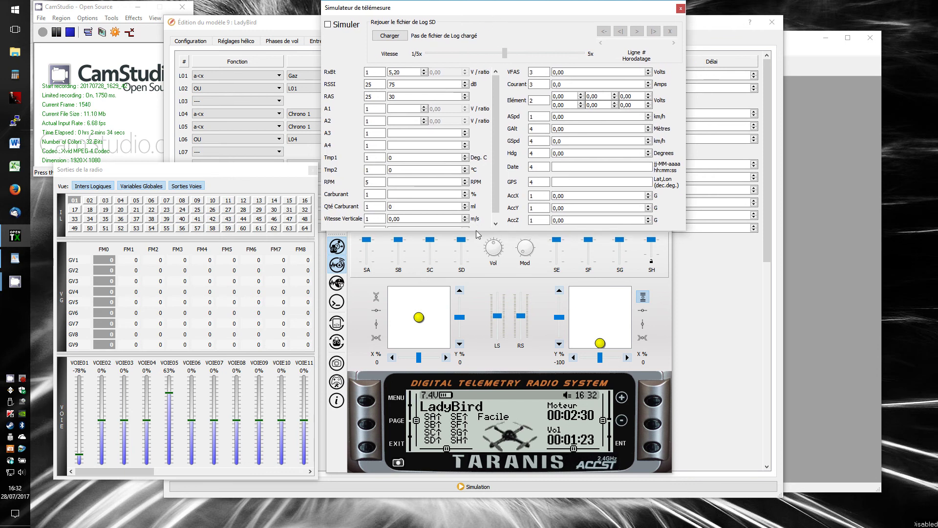
drag(477, 231, 476, 246)
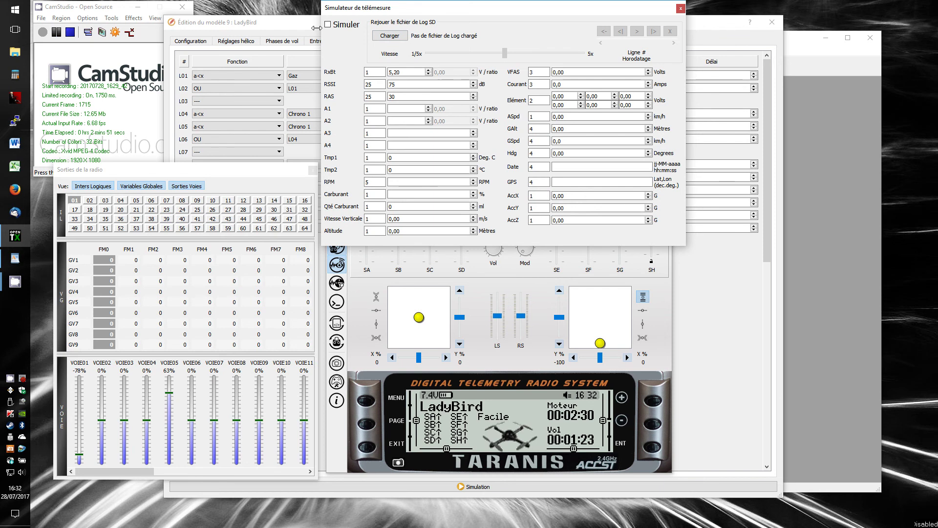
click(680, 8)
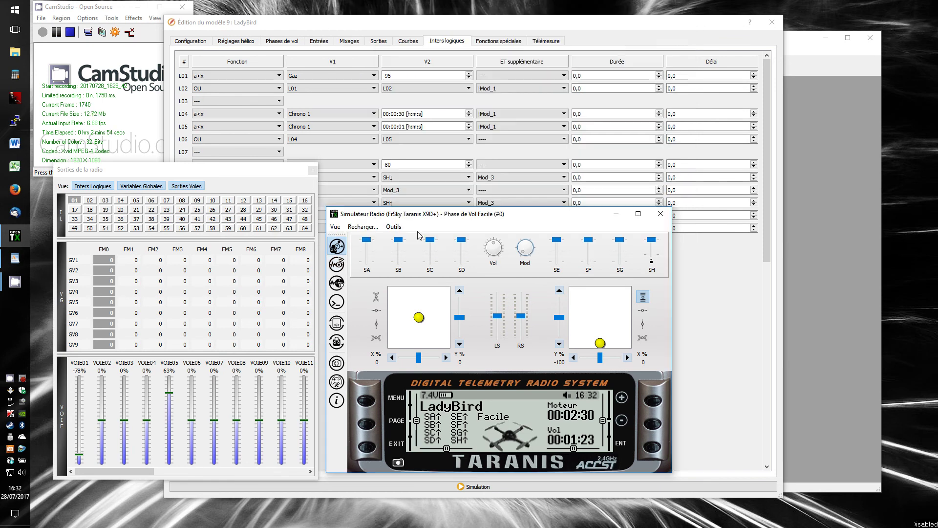
- Open the trainer simulator above the radio, test its left stick at about X -12% and Y -31%, and close it
click(335, 288)
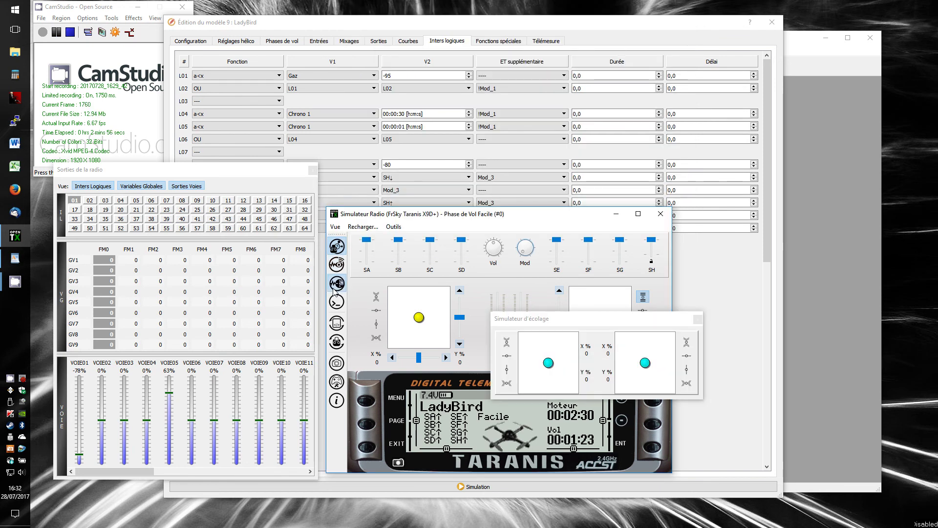
drag(582, 322, 498, 115)
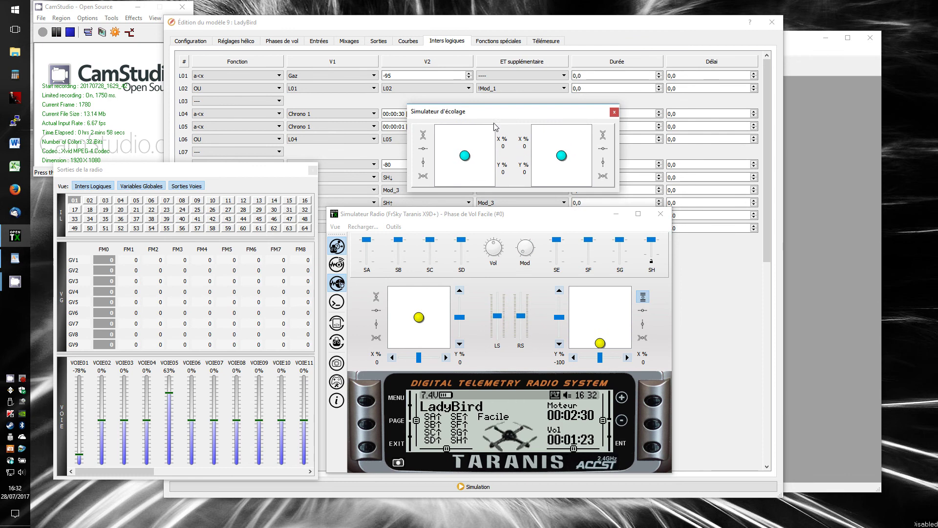
mouse_move(463, 157)
mouse_down()
mouse_move(455, 175)
mouse_move(458, 167)
mouse_up()
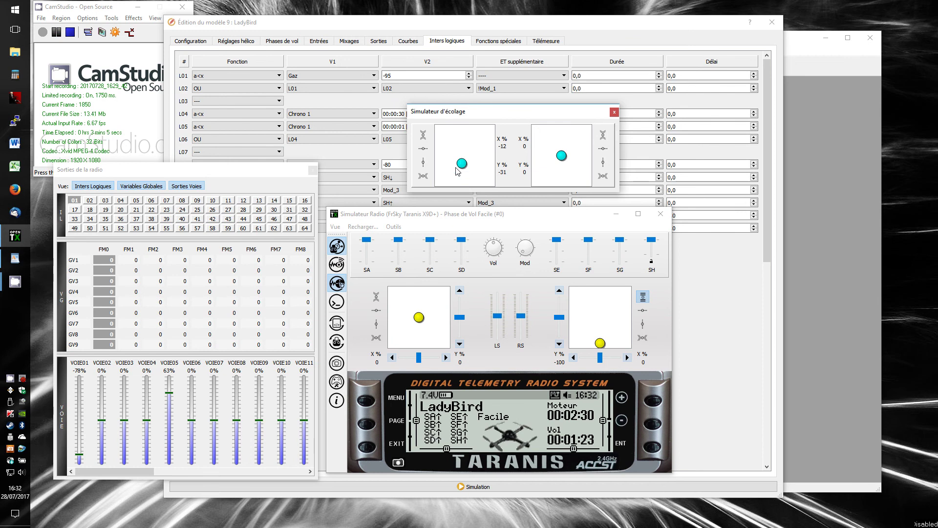
click(614, 113)
- Open the debug window, enlarge it above the radio simulator, and examine the log and its filter help
click(337, 302)
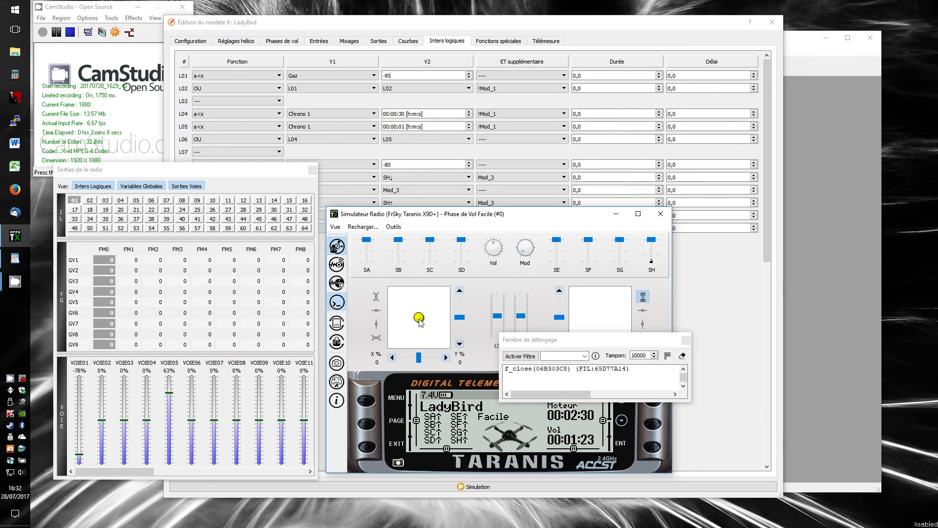
drag(562, 339, 442, 54)
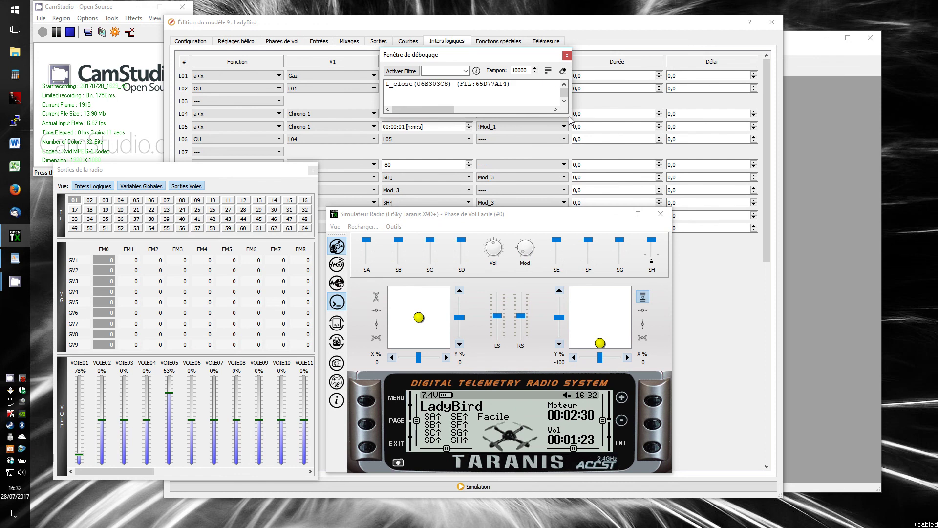
drag(570, 120, 848, 279)
scroll(607, 186, up, 3)
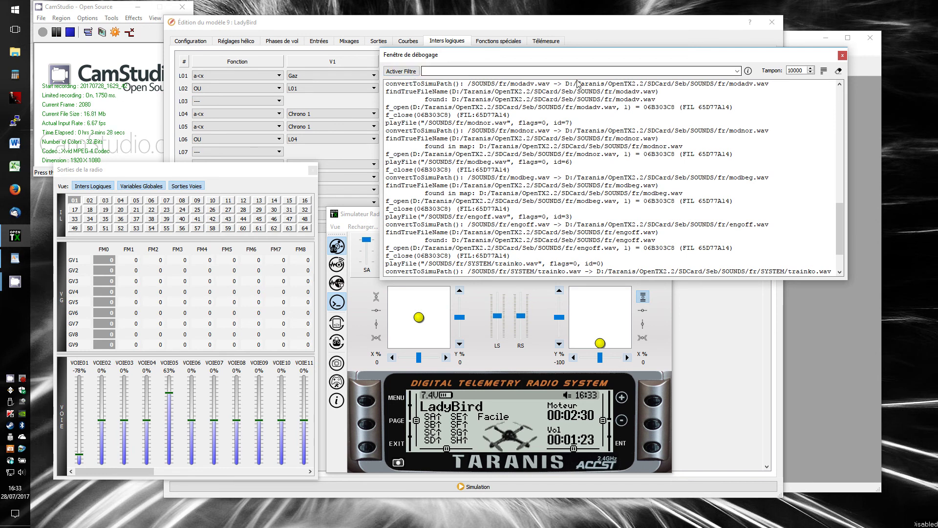
click(747, 72)
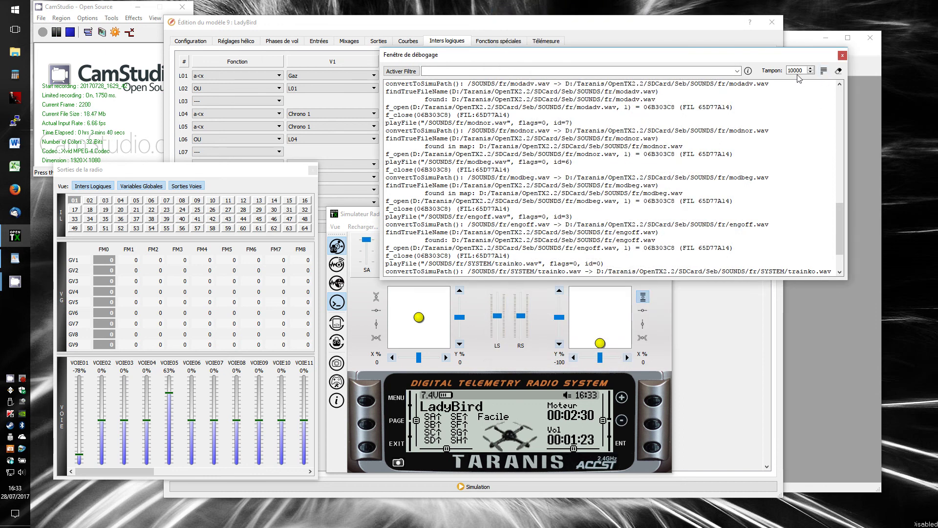
drag(842, 213, 849, 99)
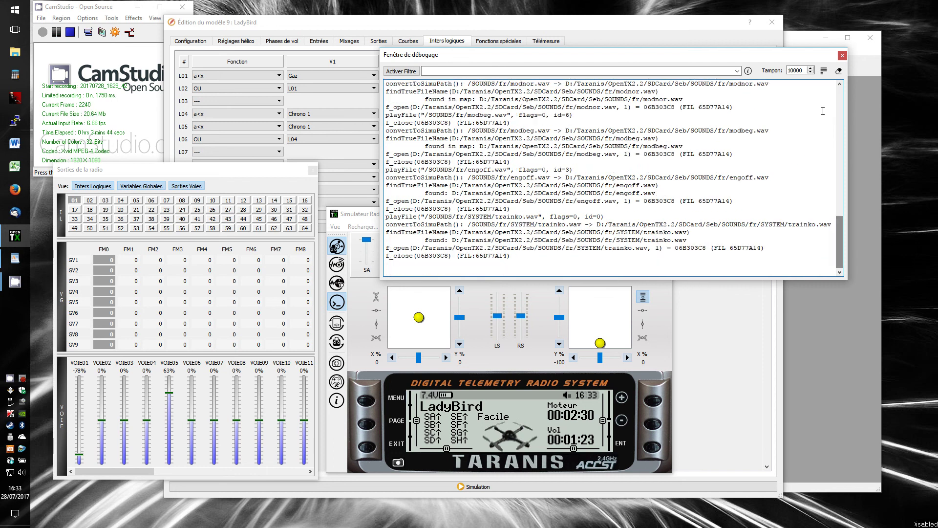
- Compare the debug log with line wrapping on and off at different window widths, leaving wrapping on
click(824, 72)
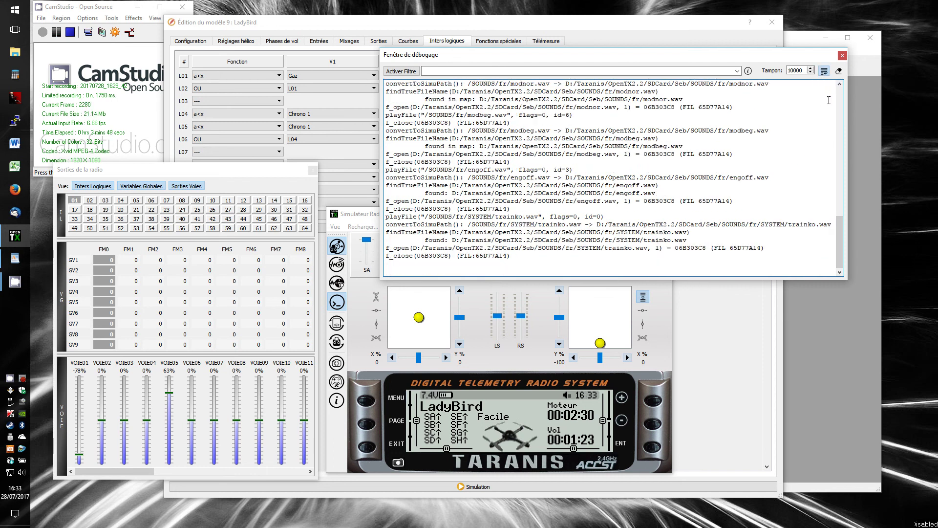
drag(847, 109, 690, 112)
click(665, 72)
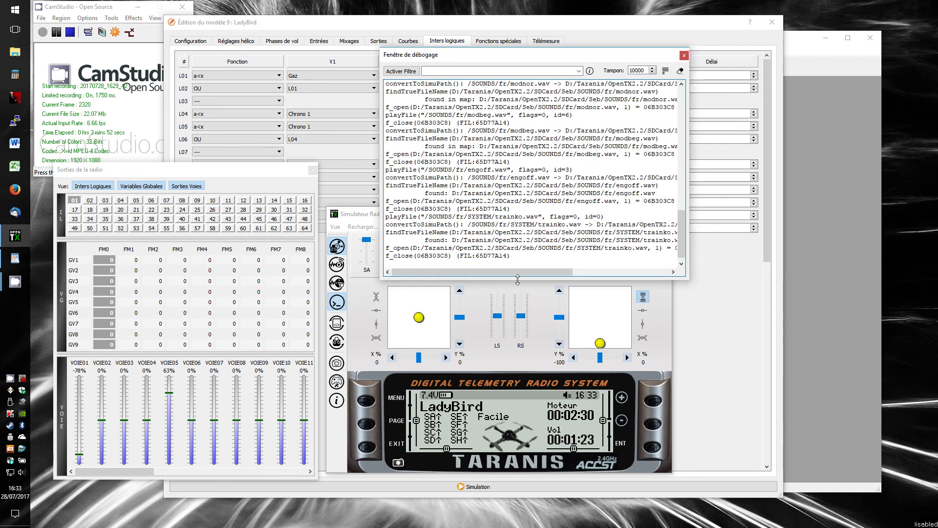
drag(512, 272, 473, 267)
drag(690, 172, 826, 172)
click(803, 71)
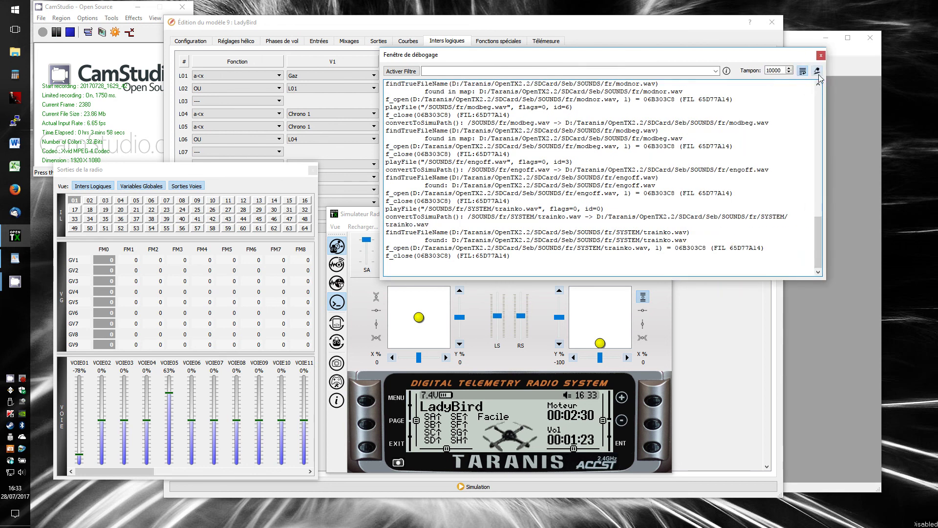
click(802, 72)
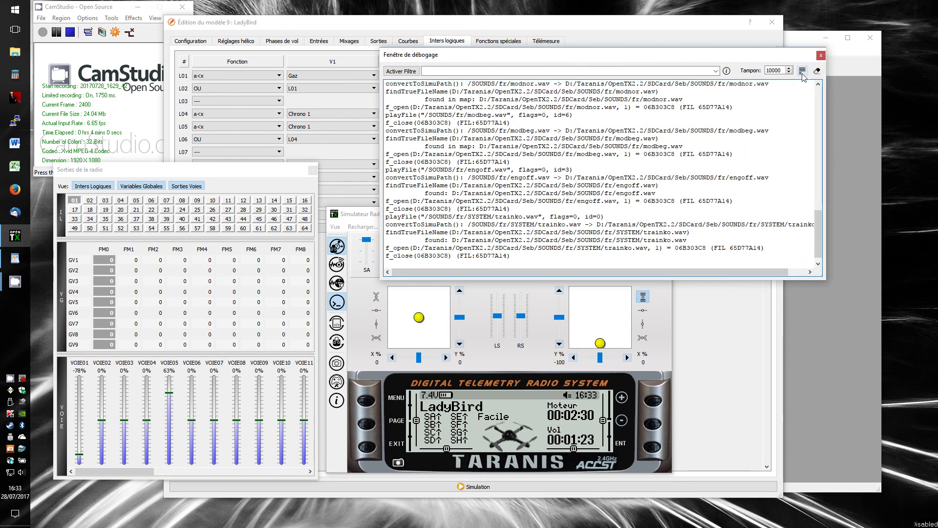
click(802, 72)
- Clear the debug log and close the debug window
click(817, 72)
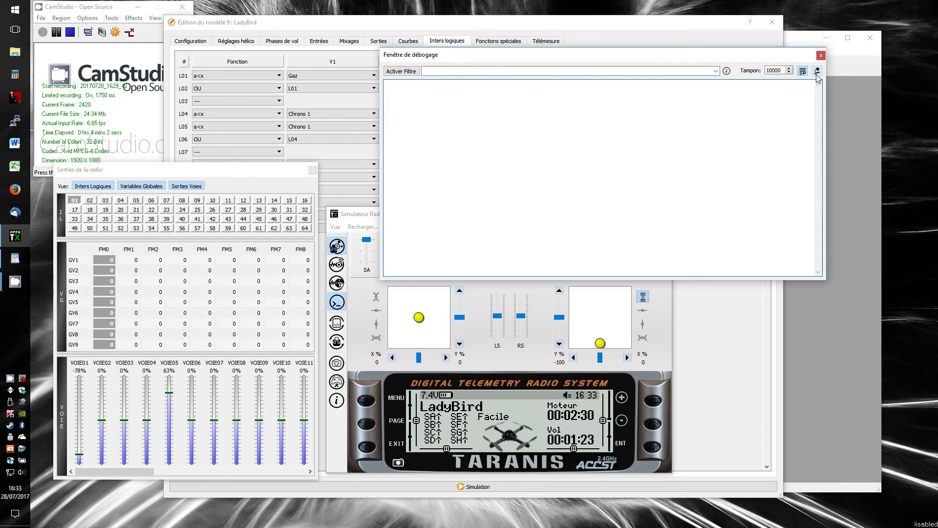
click(821, 56)
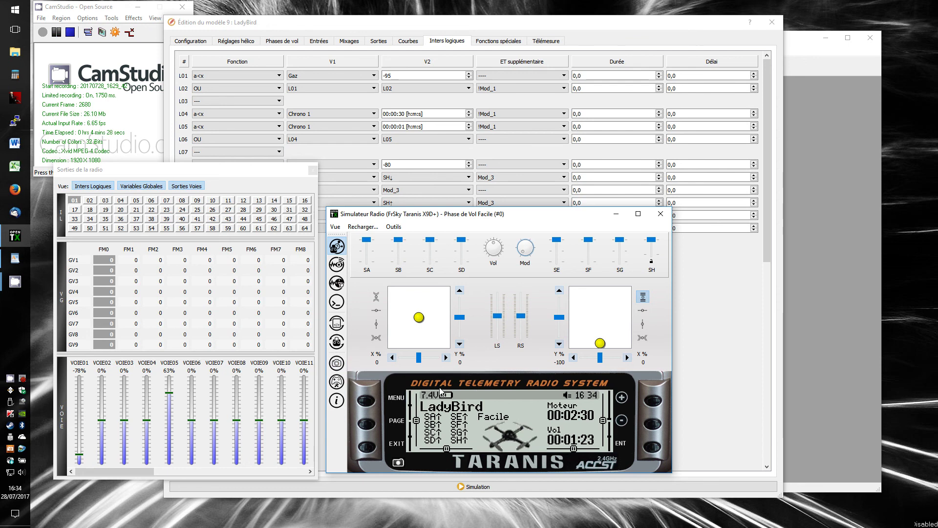
- Open the joystick configuration and close it without changes, then set the simulated right stick to about Y -17%
click(339, 388)
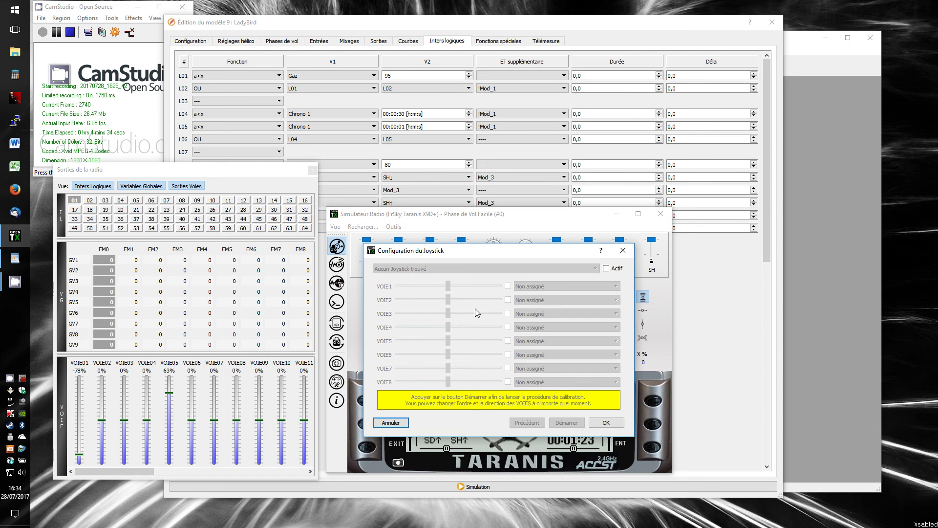
click(622, 250)
mouse_move(597, 341)
mouse_down()
mouse_move(610, 309)
mouse_move(589, 324)
mouse_up()
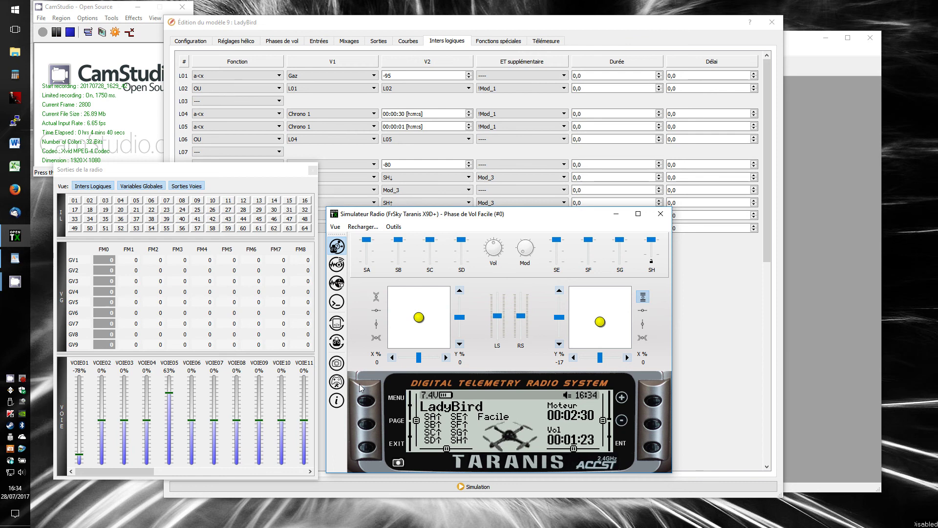
- Display the simulator help above the radio window and try its enter and exit commands on the radio screen's Reset and Statistics menu
click(337, 400)
drag(496, 271, 474, 58)
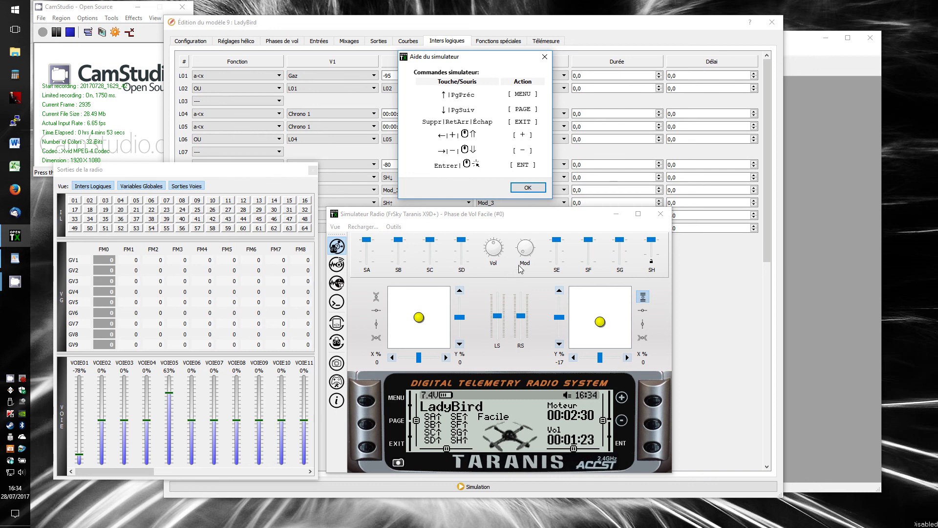
click(524, 249)
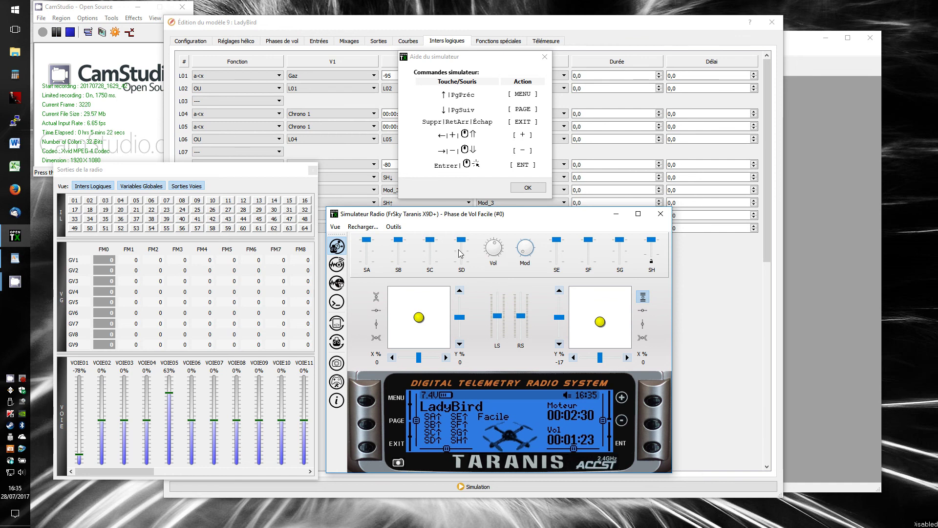
scroll(462, 252, down, 2)
scroll(461, 251, up, 2)
middle_click(530, 420)
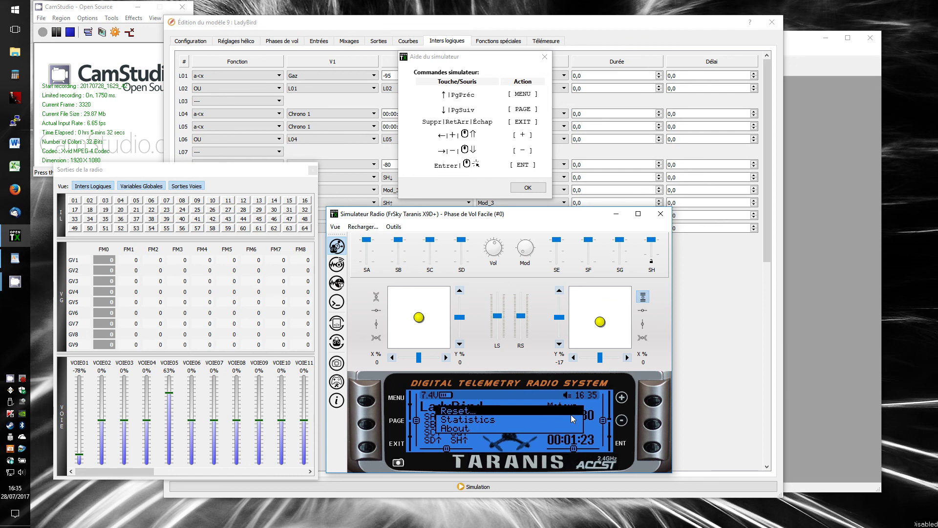
click(375, 449)
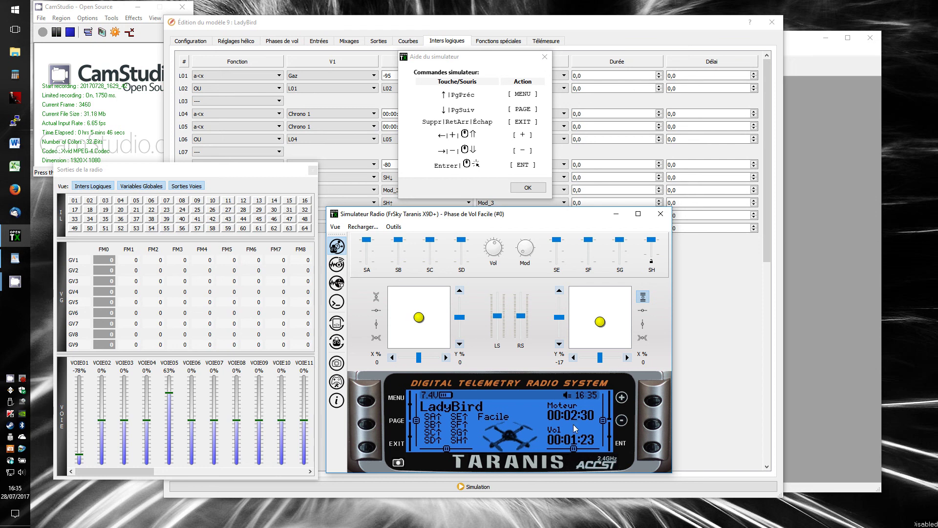
- Try the simulated radio's page, exit and menu commands, and browse its model selection list to Sukhoi SU26M
click(368, 428)
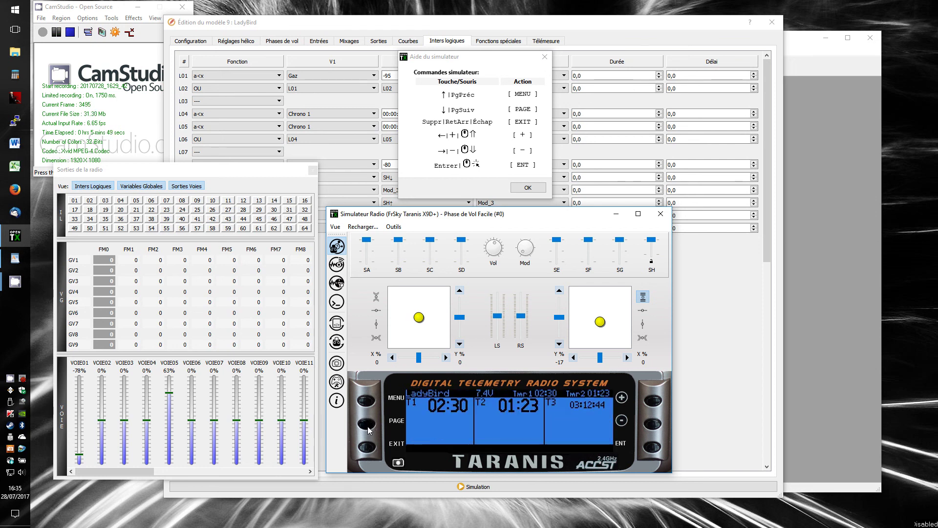
click(366, 448)
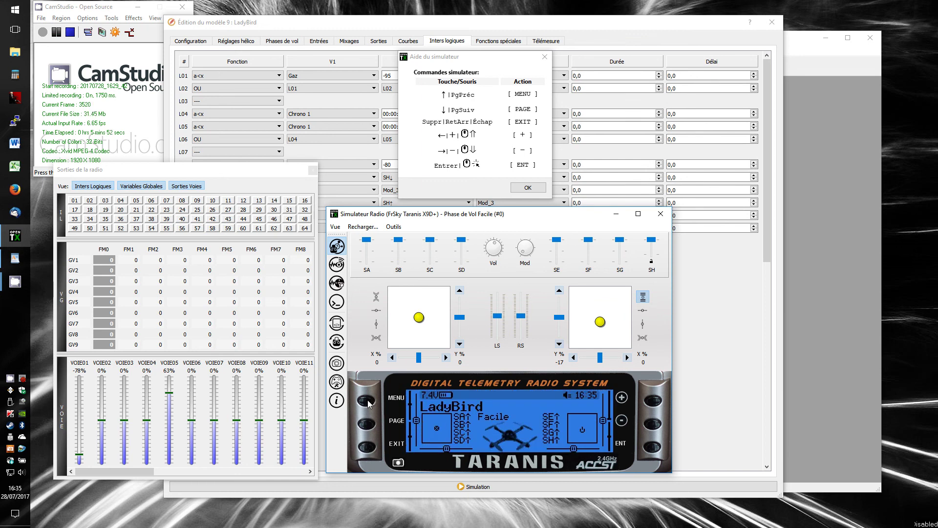
click(368, 403)
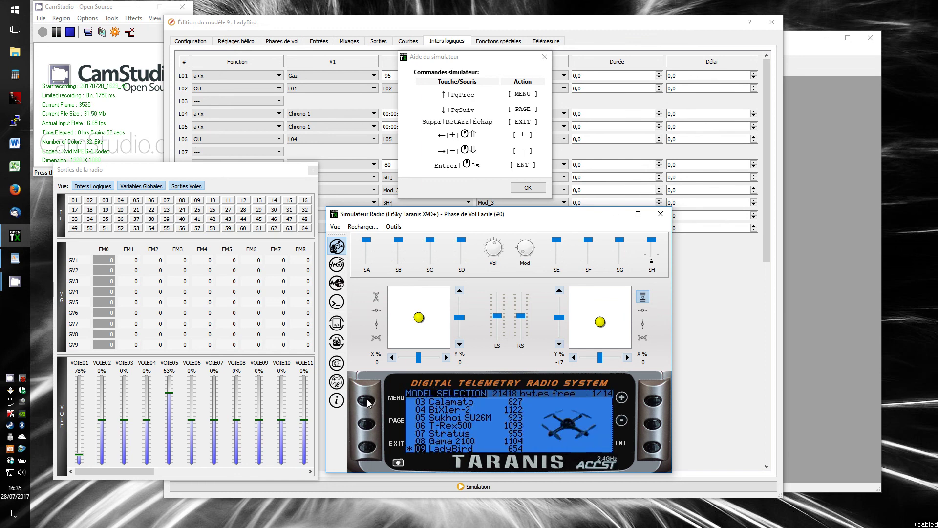
scroll(484, 427, up, 4)
middle_click(480, 426)
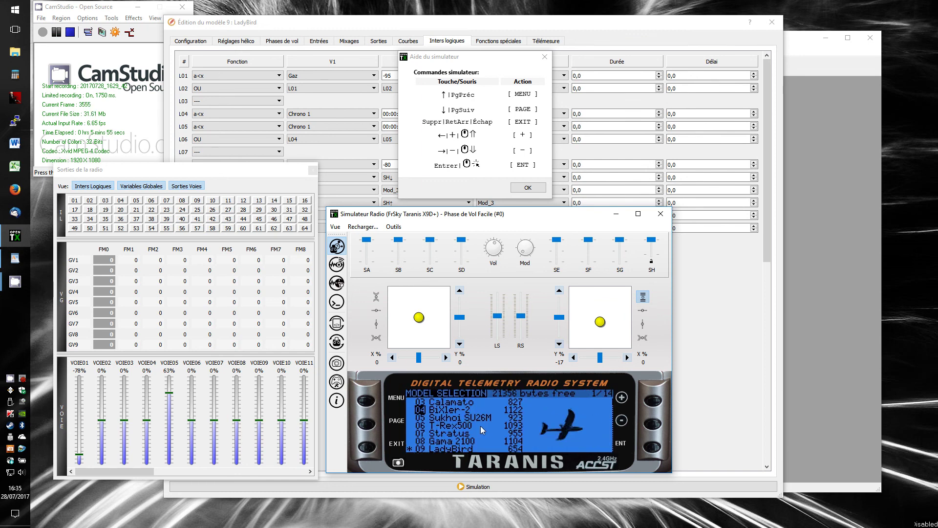
middle_click(480, 426)
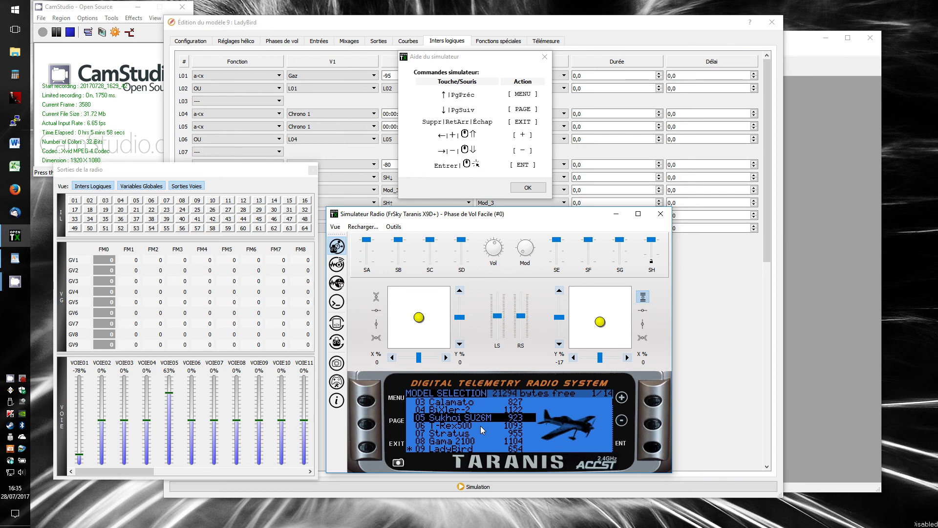
key(Escape)
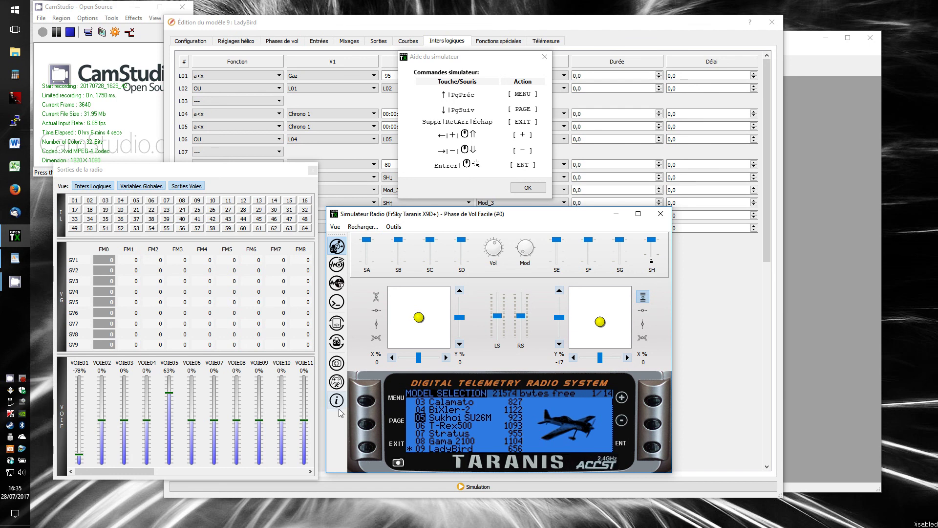
- Close the radio simulator, its help window and the LadyBird model editor
click(660, 214)
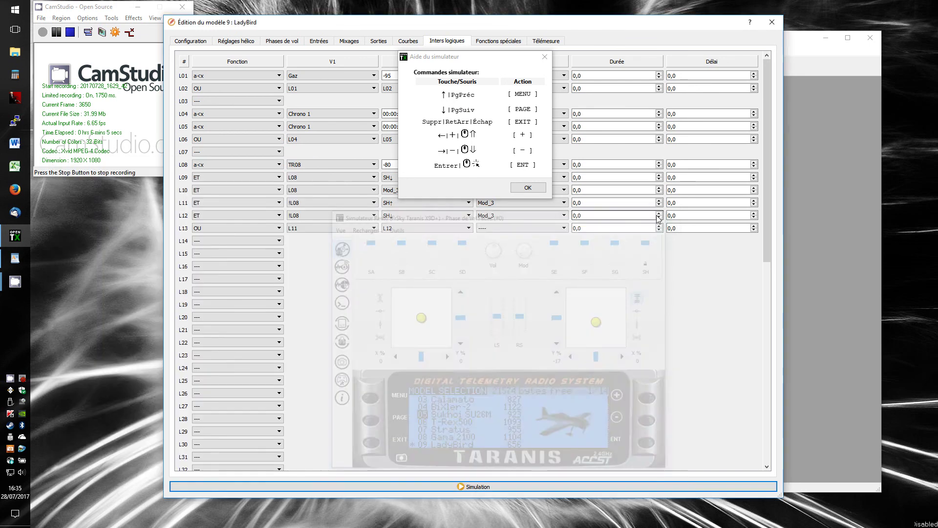
click(544, 58)
click(773, 22)
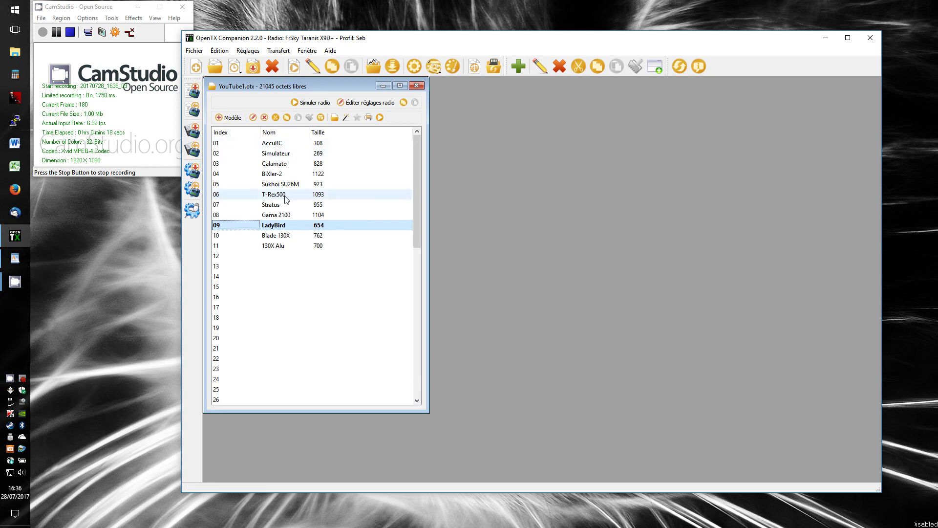
- Consult the numbered transfer procedure in the WordPad document and return to the YouTube1.otx model list in OpenTX Companion
click(16, 258)
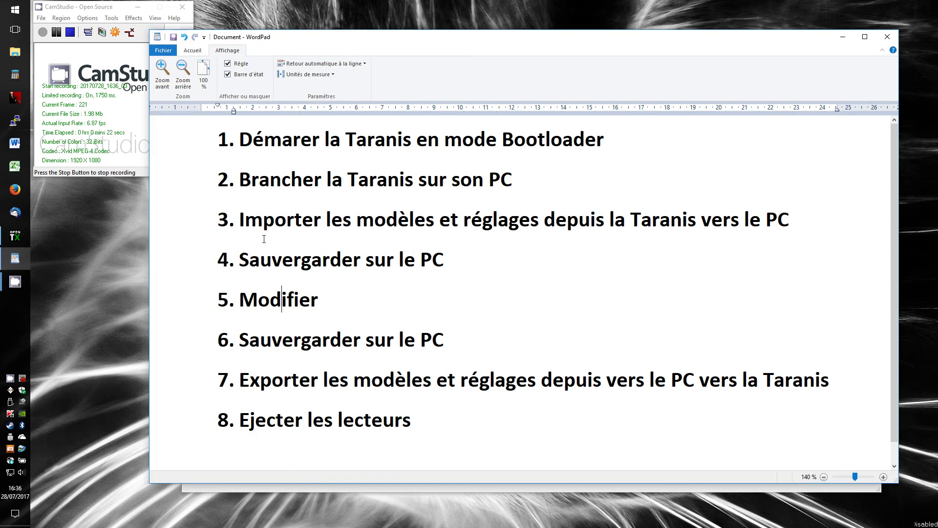
click(843, 37)
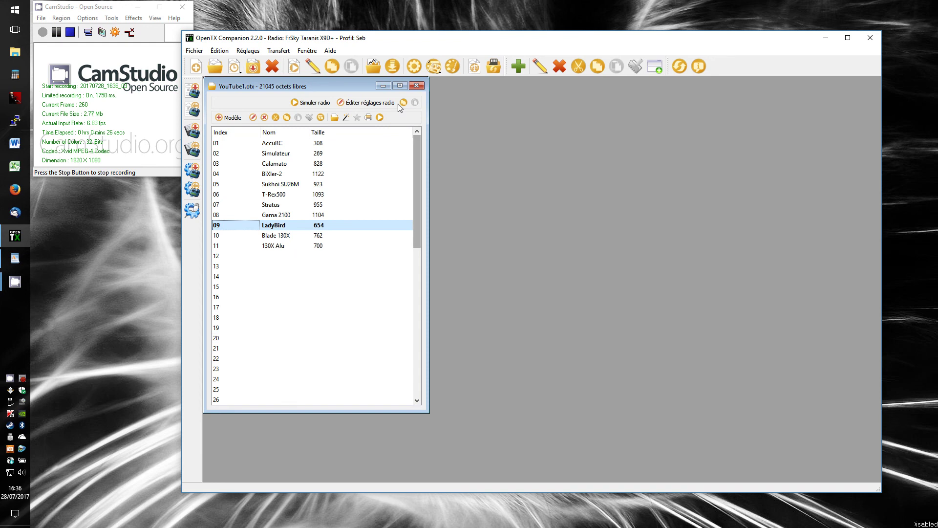
drag(356, 86, 361, 89)
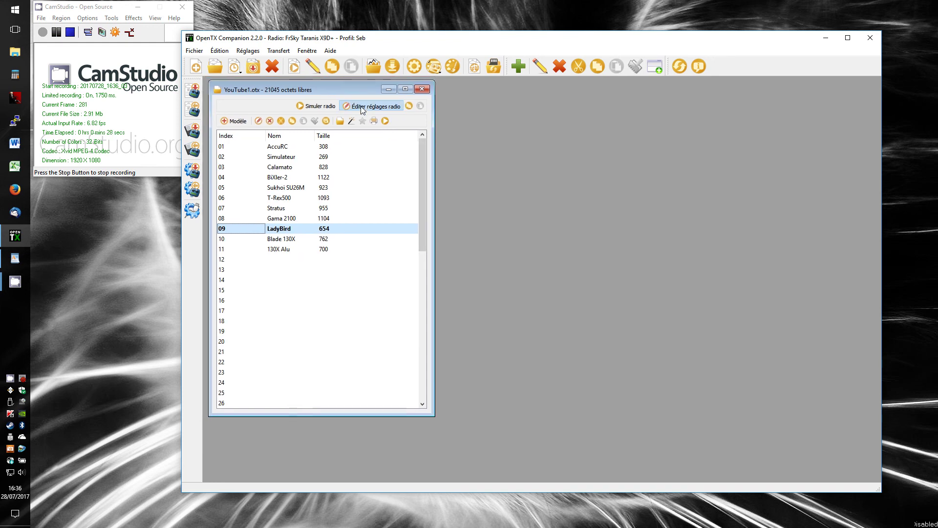
click(715, 126)
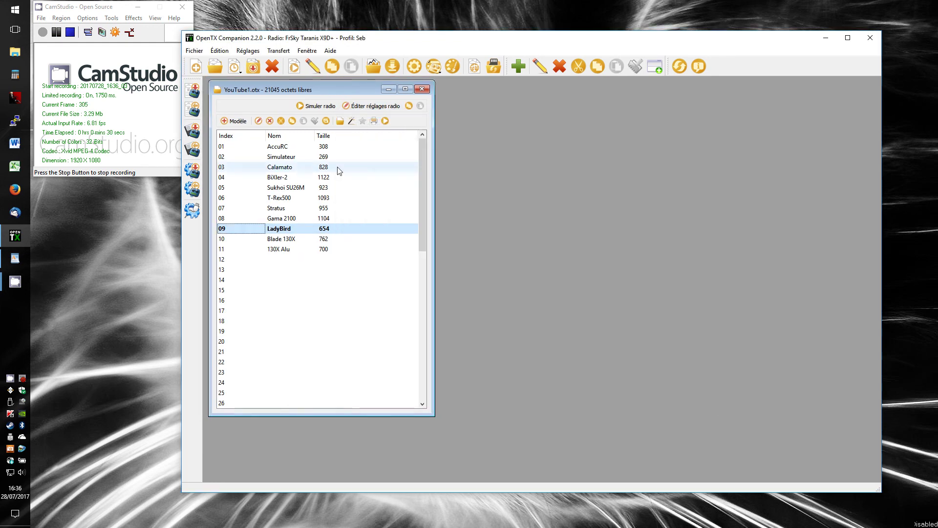
- Open the settings and models file Luc_2.2.otx from the Profils folder alongside YouTube1.otx
click(216, 69)
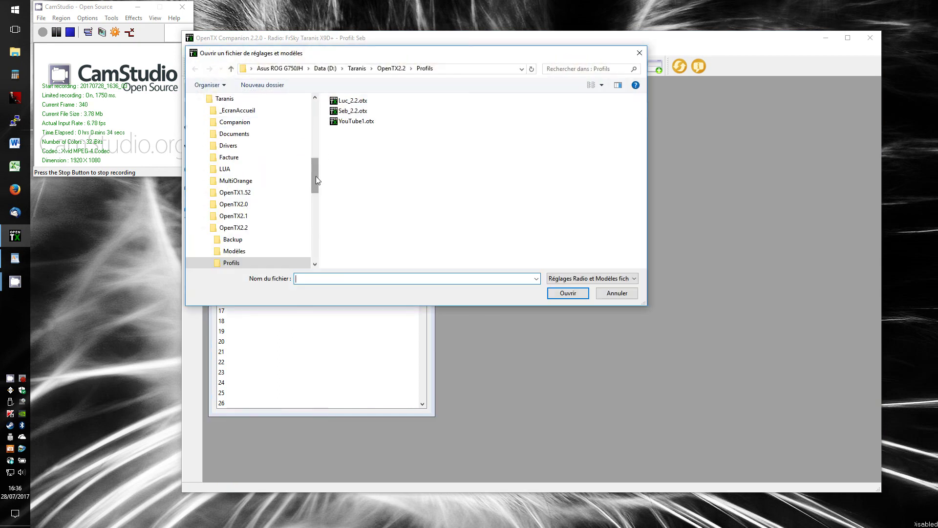
drag(316, 176, 311, 194)
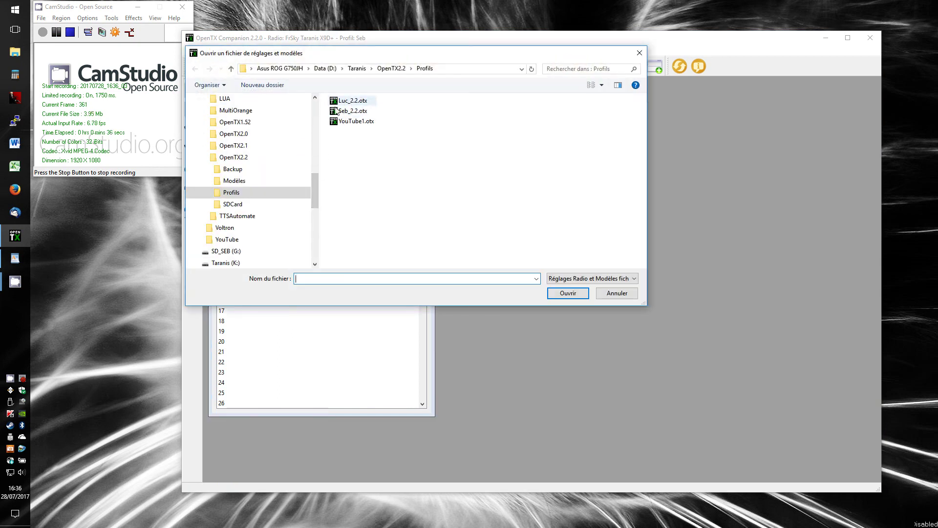
scroll(321, 191, up, 3)
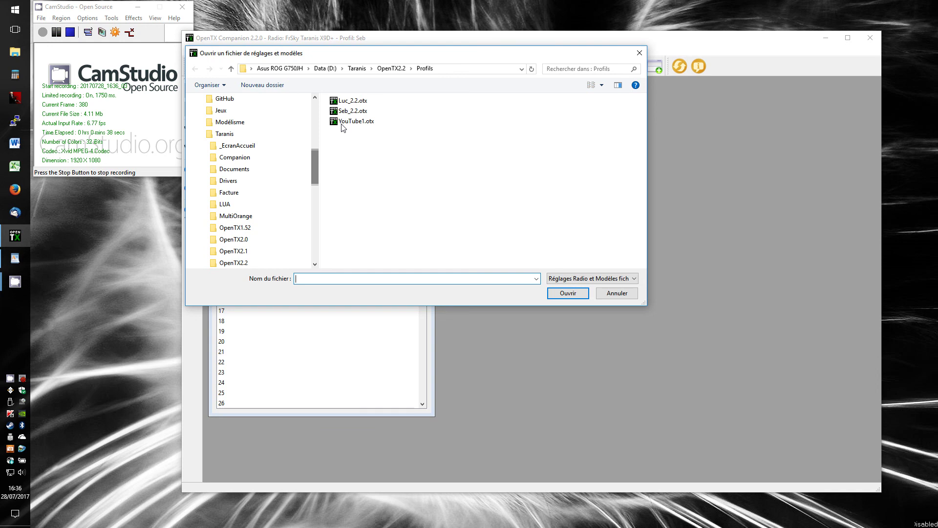
click(353, 100)
click(566, 293)
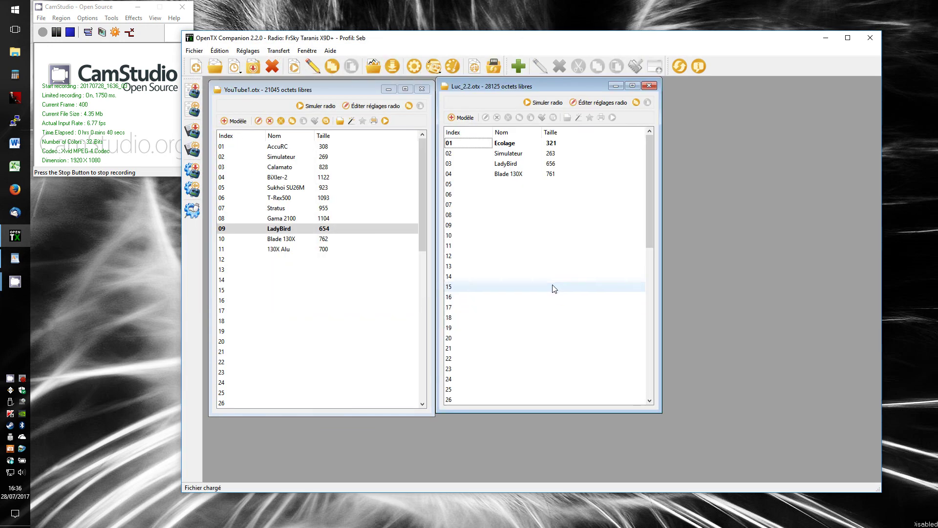
- Copy the LadyBird model from Luc_2.2.otx into slot 14 of YouTube1.otx, and close Luc_2.2.otx
drag(518, 89, 624, 100)
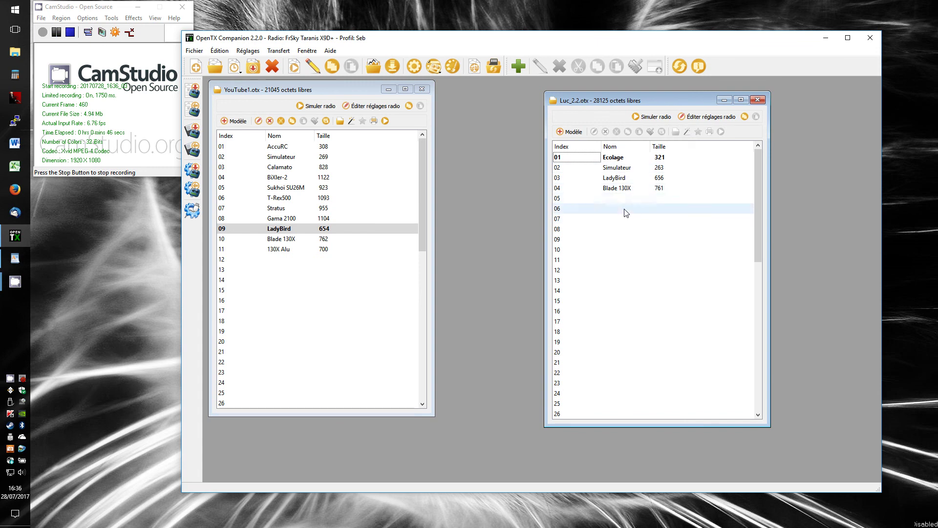
click(609, 184)
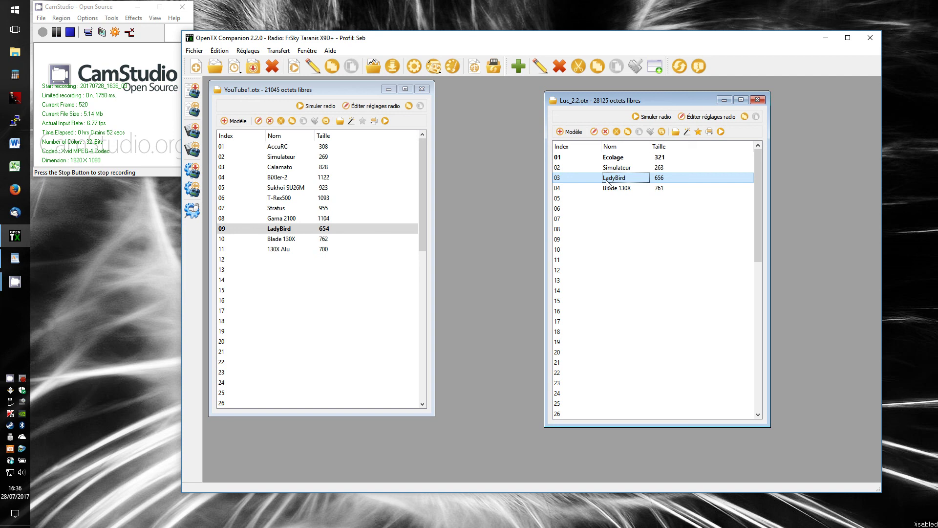
drag(607, 183, 281, 280)
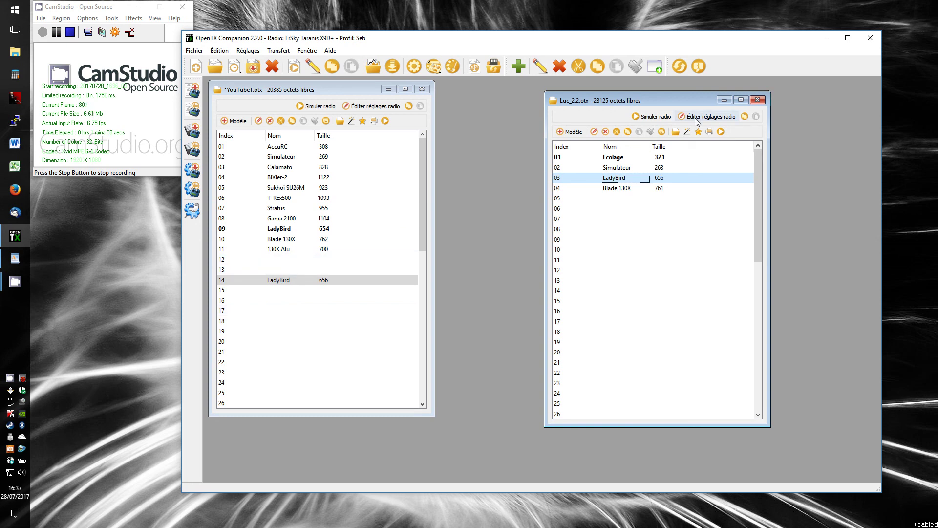
click(759, 100)
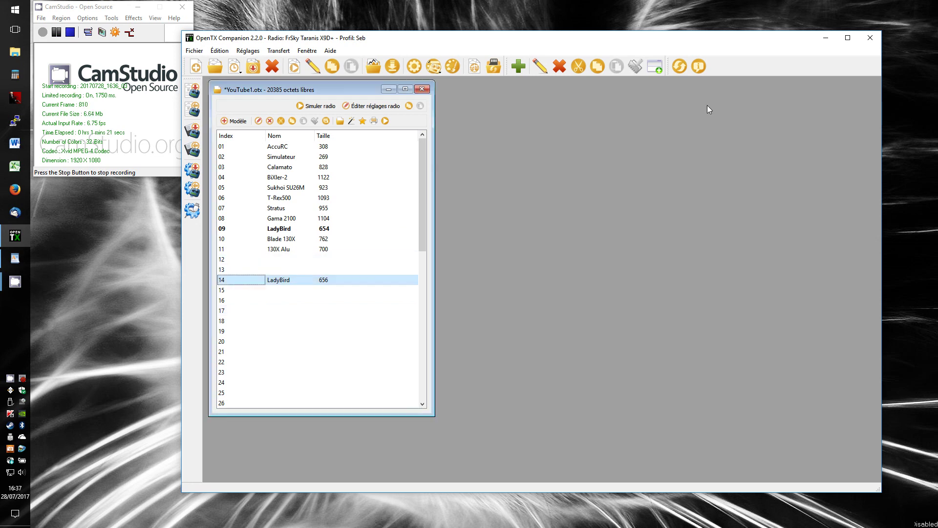
- Save YouTube1.otx with the added model, and save it again under the name YouTube2.otx in the Profils folder
click(255, 70)
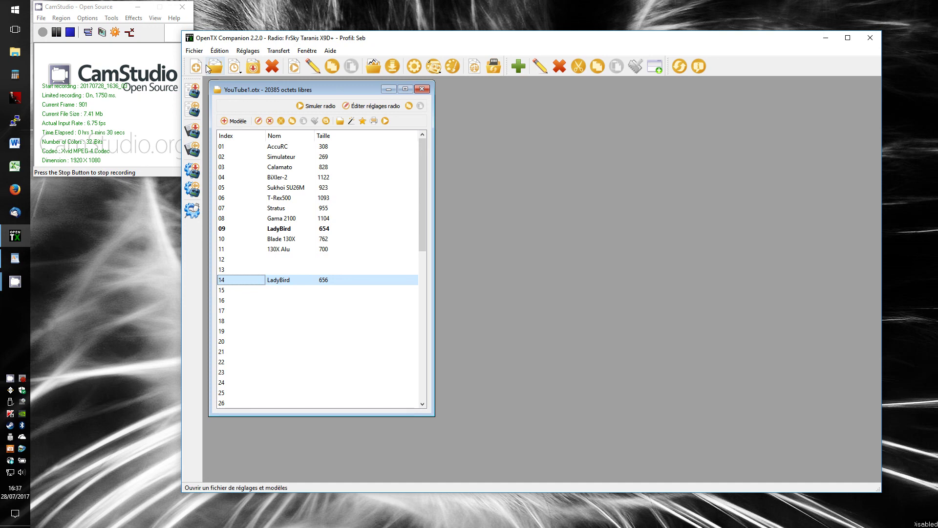
click(194, 51)
click(207, 92)
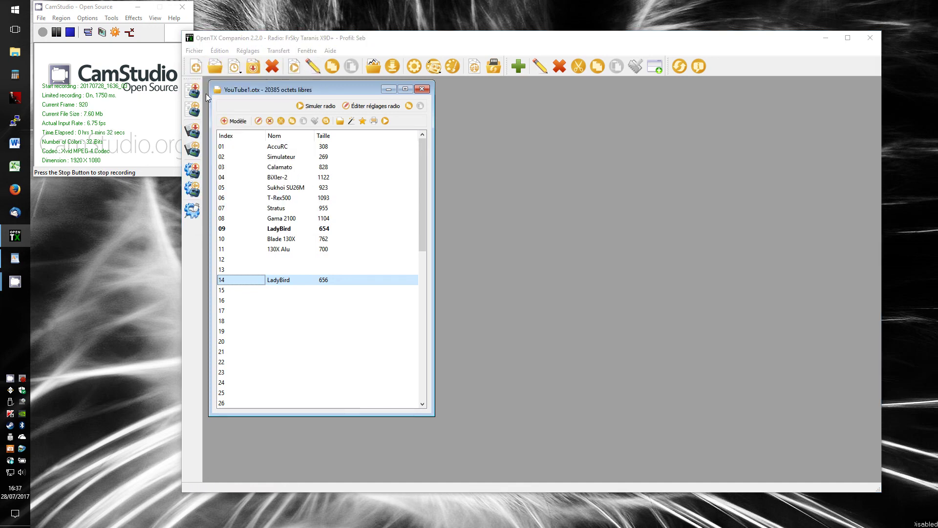
click(369, 121)
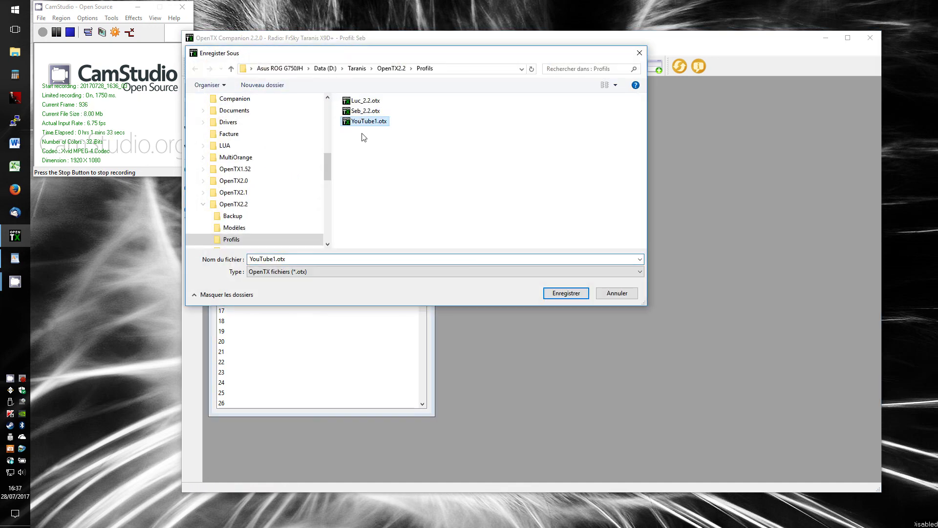
double_click(274, 259)
click(273, 259)
key(BackSpace)
text(2)
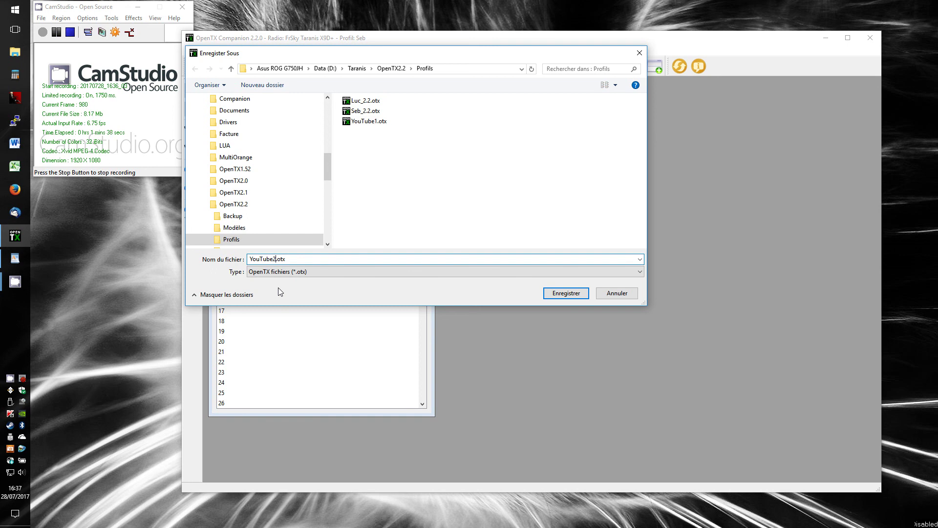
key(Return)
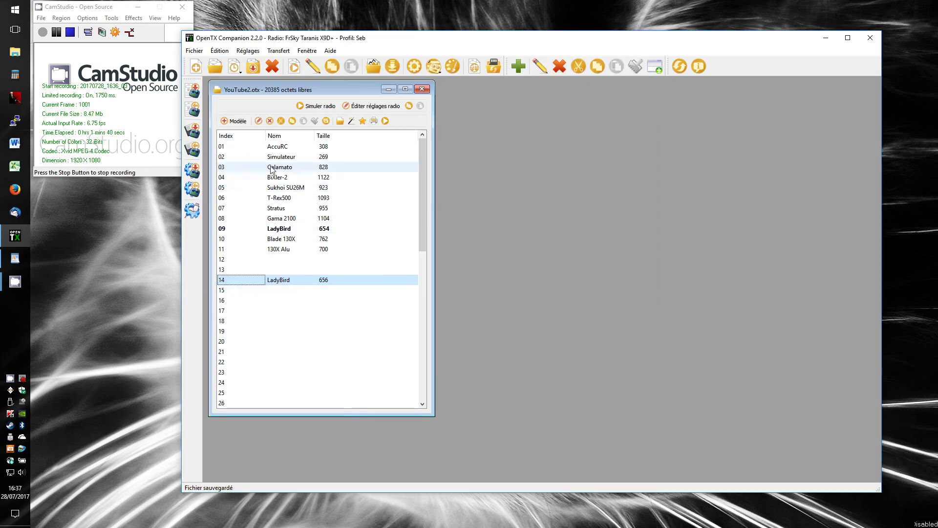
drag(263, 90, 277, 91)
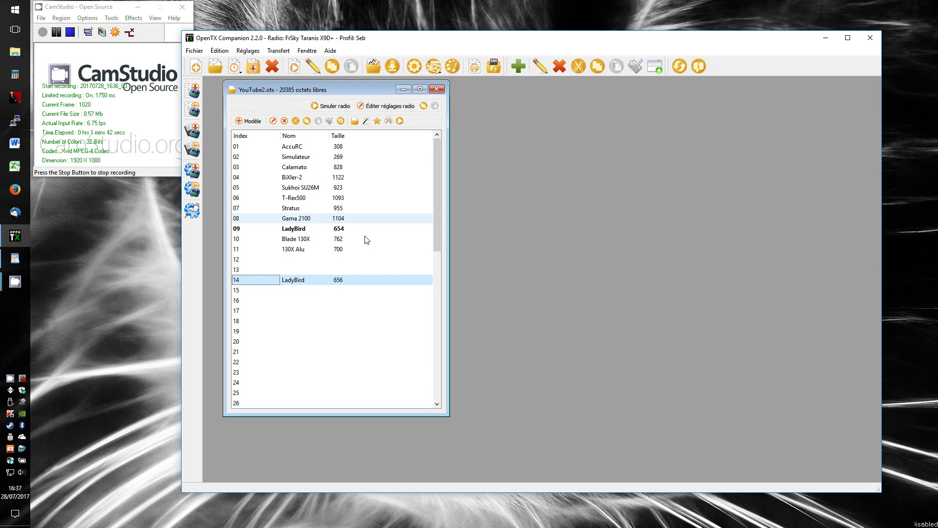
- Transfer the models and settings of YouTube2.otx to the radio with the firmware check and hardware patch options unchecked
click(198, 94)
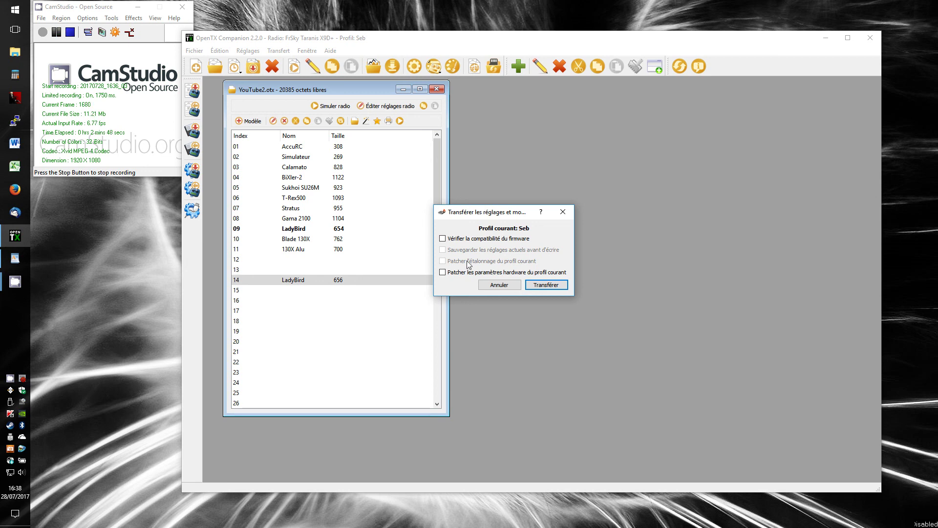
click(540, 285)
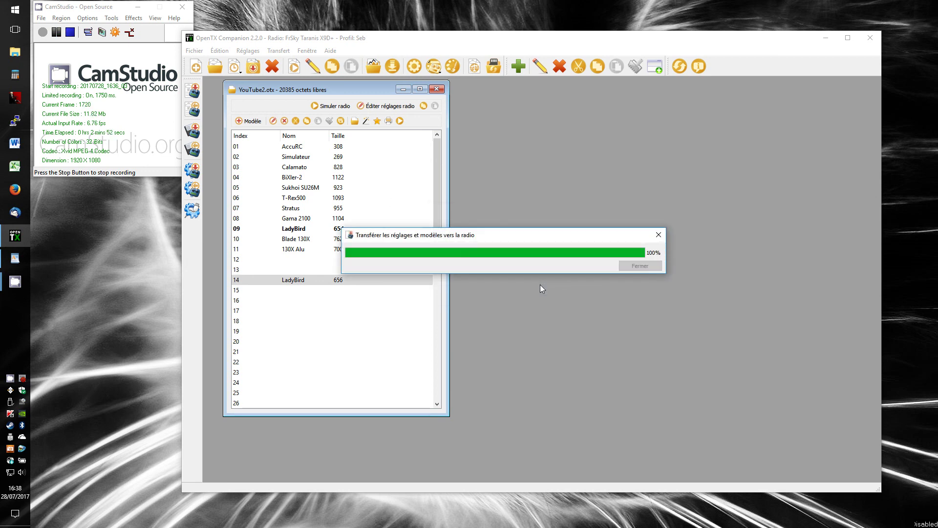
click(650, 266)
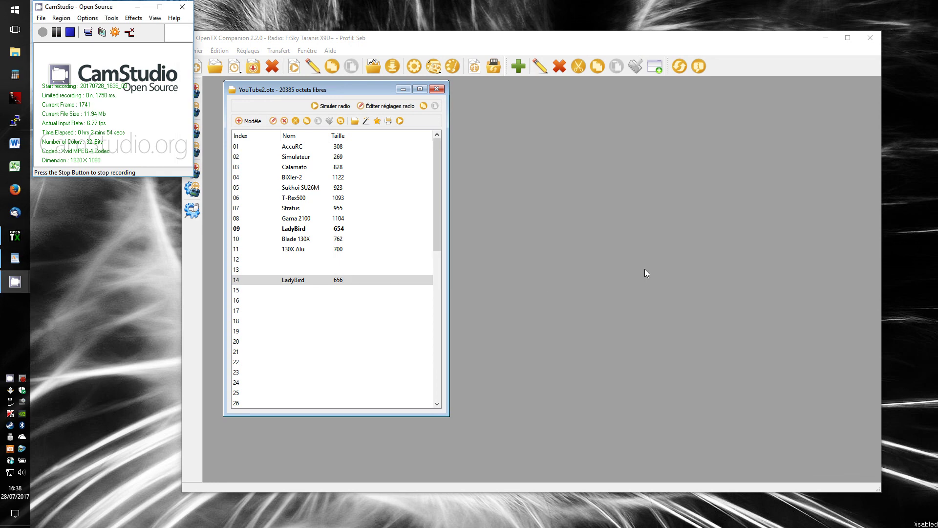
- Review the procedure list in WordPad, and eject the radio's SD_SEB (G:) and Taranis (K:) drives from Windows
click(15, 258)
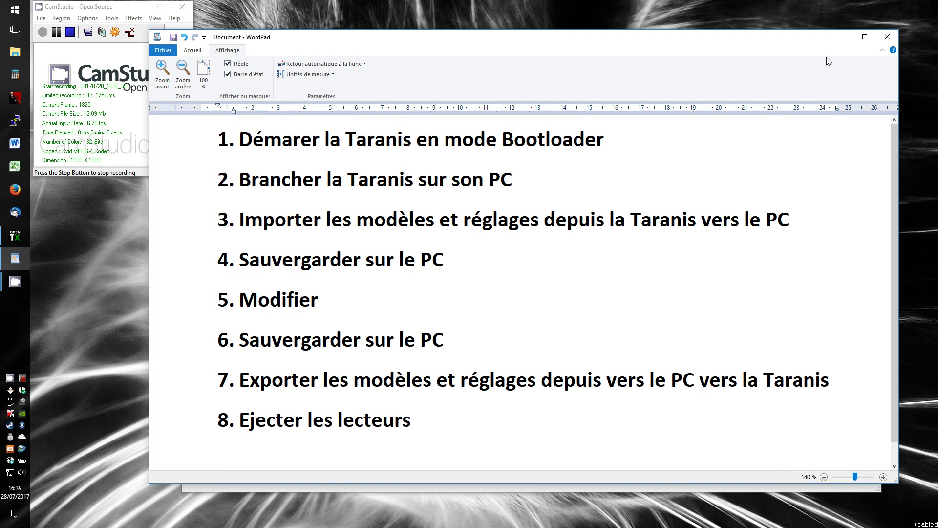
click(843, 37)
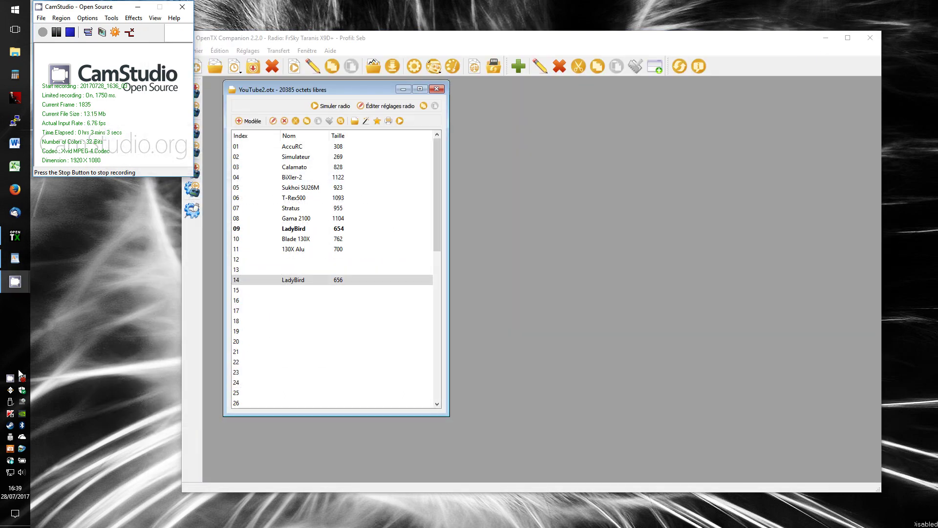
click(10, 406)
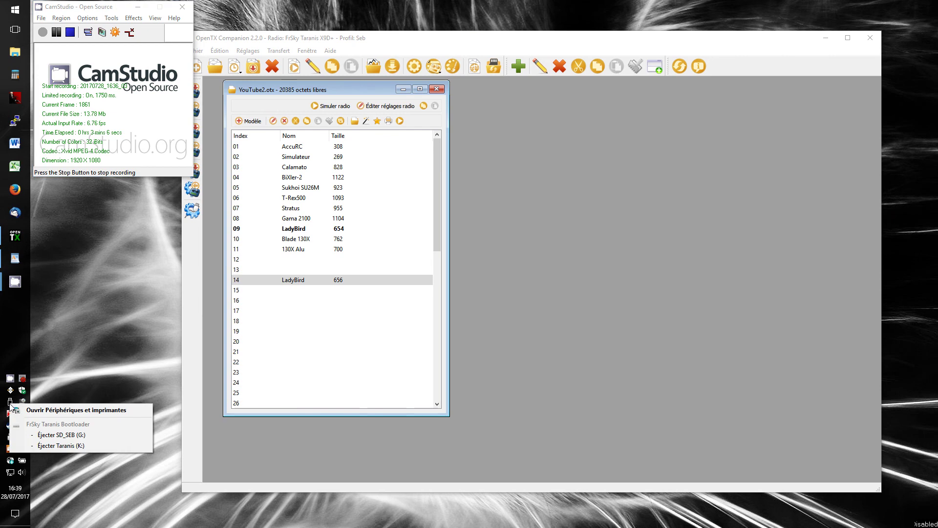
click(68, 435)
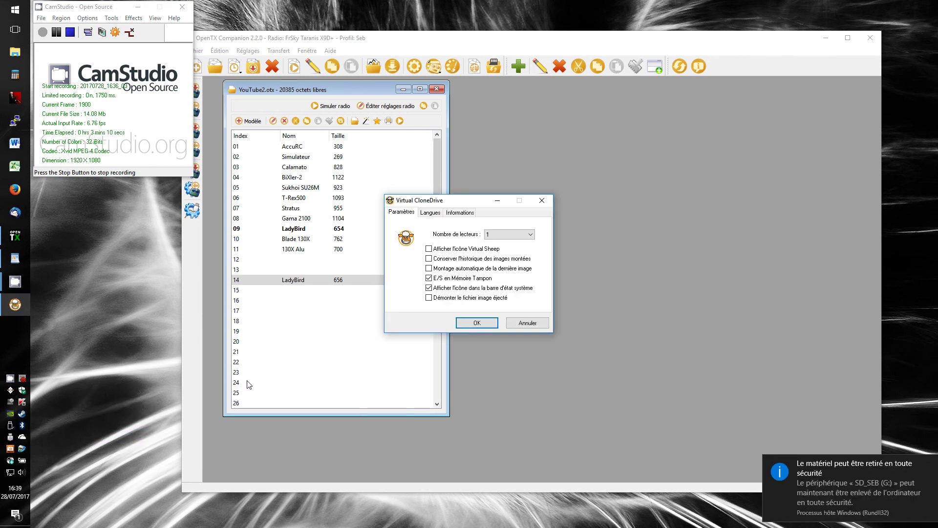
click(523, 325)
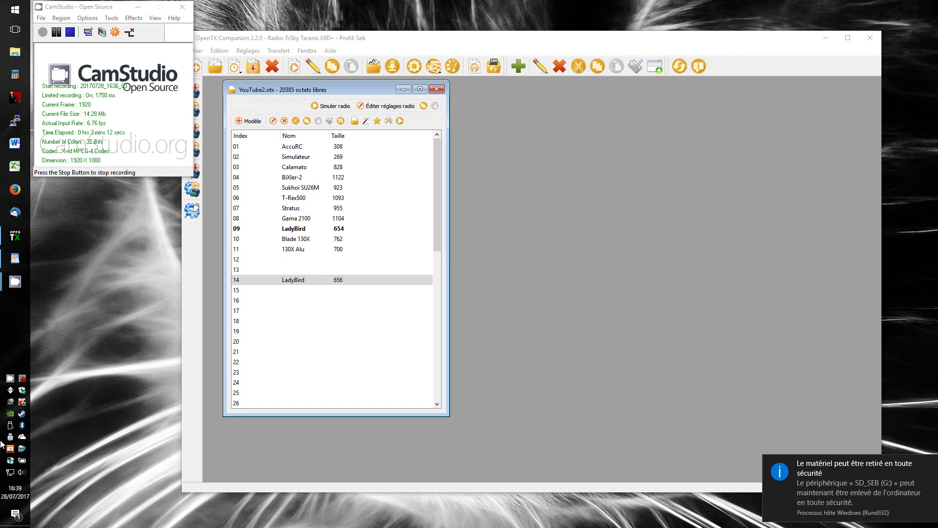
click(9, 425)
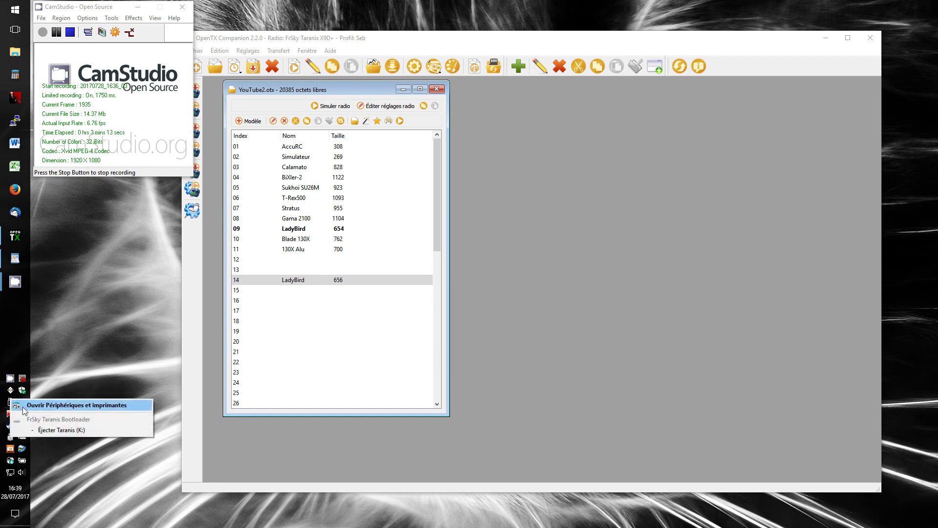
click(57, 431)
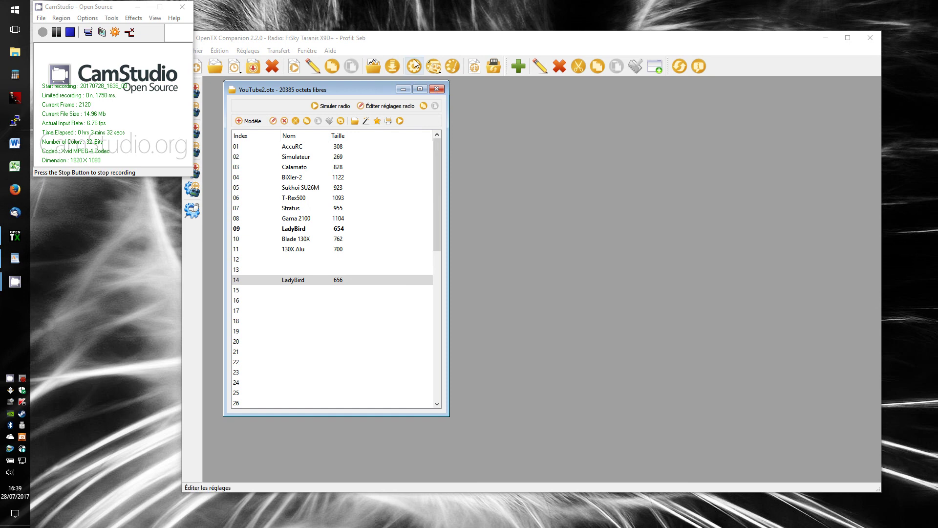
- Close YouTube2.otx in OpenTX Companion and open the settings and models file Seb_2.2.otx from the Profils folder
click(447, 90)
click(446, 88)
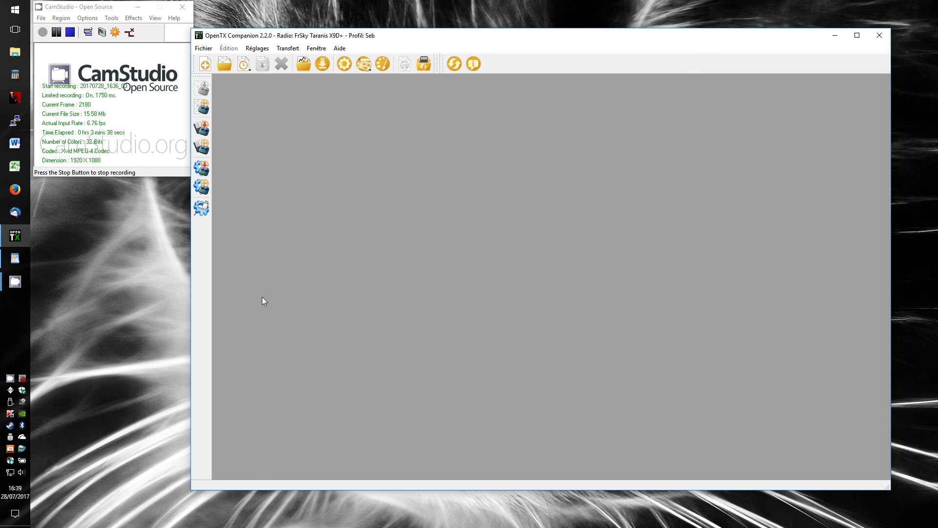
click(224, 63)
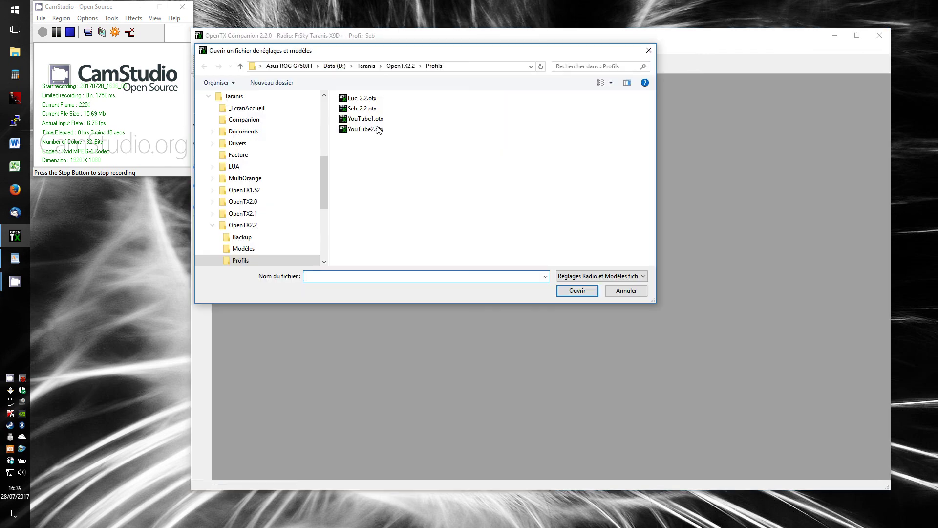
click(362, 108)
click(578, 290)
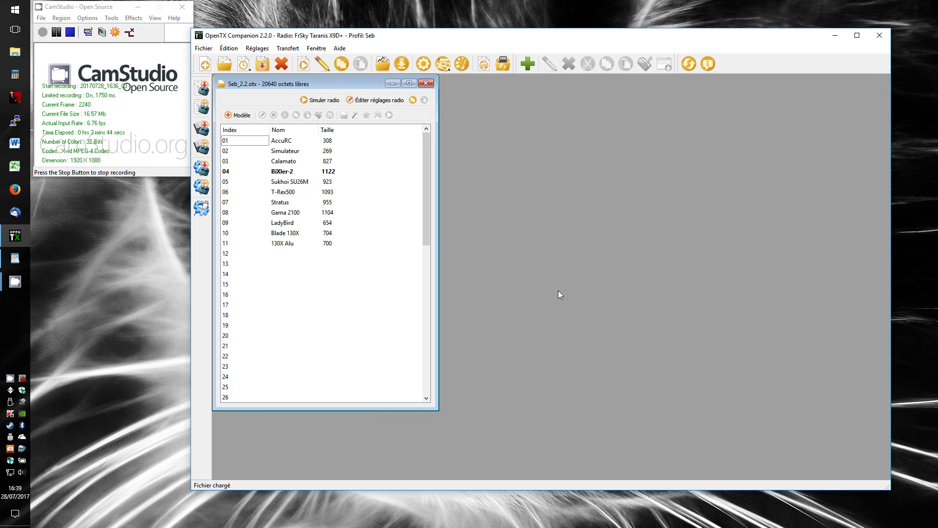
- Transfer the models and settings of Seb_2.2.otx to the radio, and eject the SD_SEB (G:) and Taranis (K:) drives
click(203, 89)
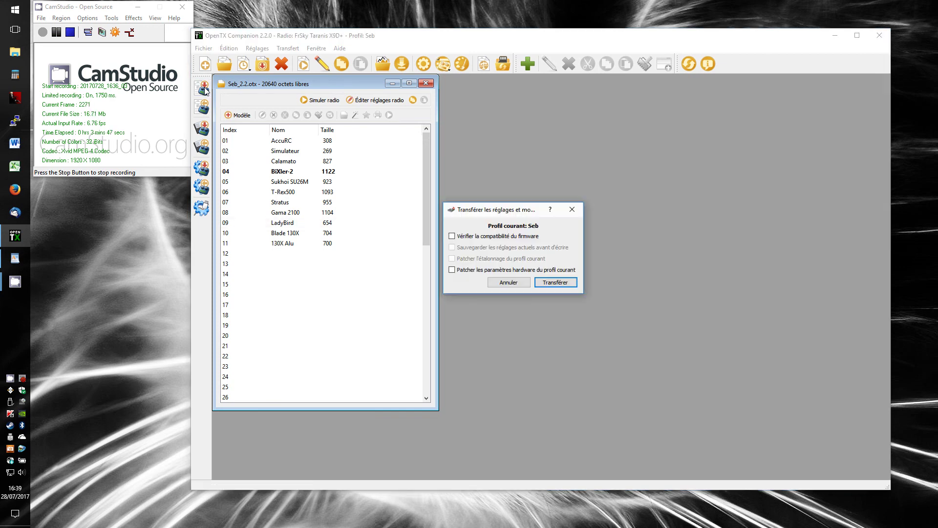
click(557, 284)
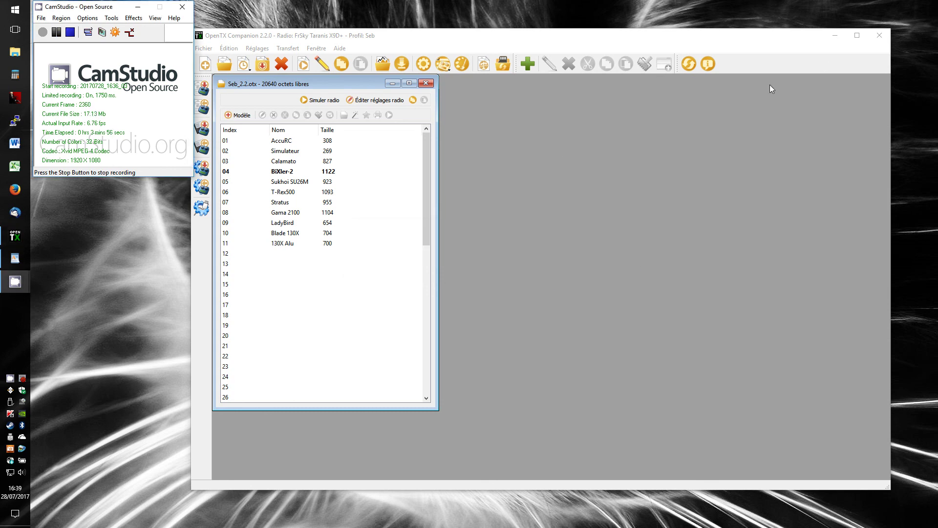
right_click(10, 402)
click(54, 436)
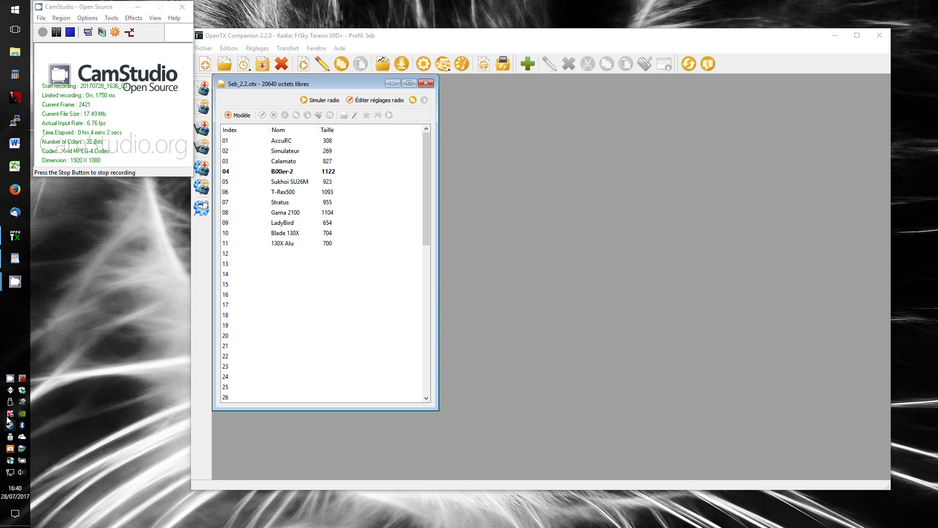
right_click(10, 405)
click(54, 431)
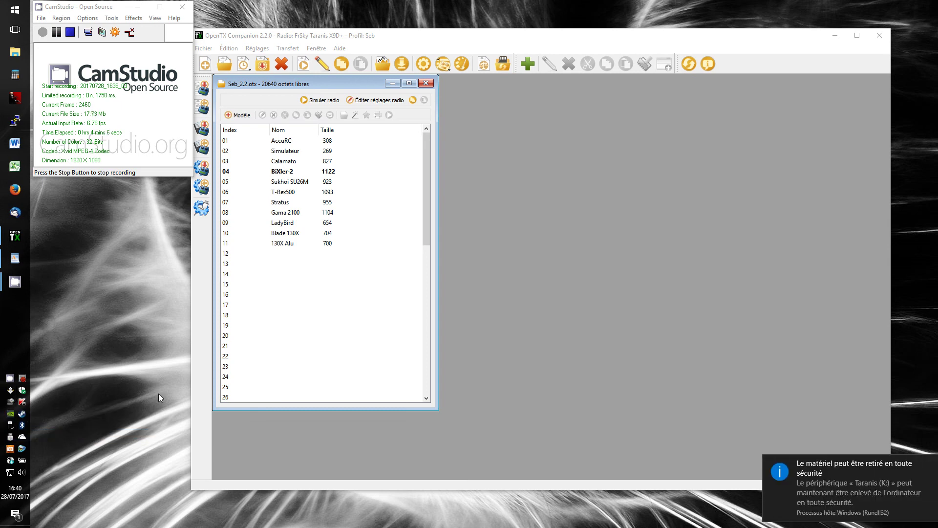
click(498, 224)
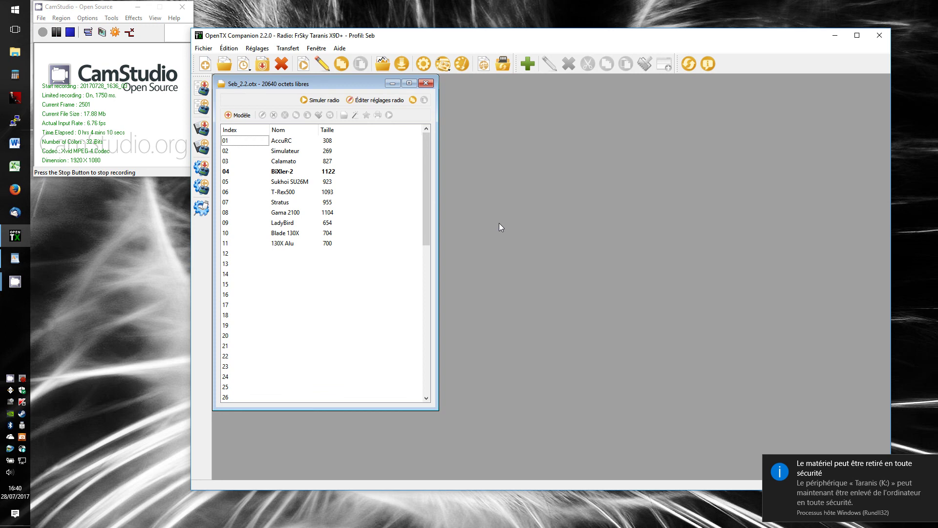
- Switch to the WordPad procedure list and insert "Sous" in quotation marks after "Sauvergarder" in item 6
click(15, 258)
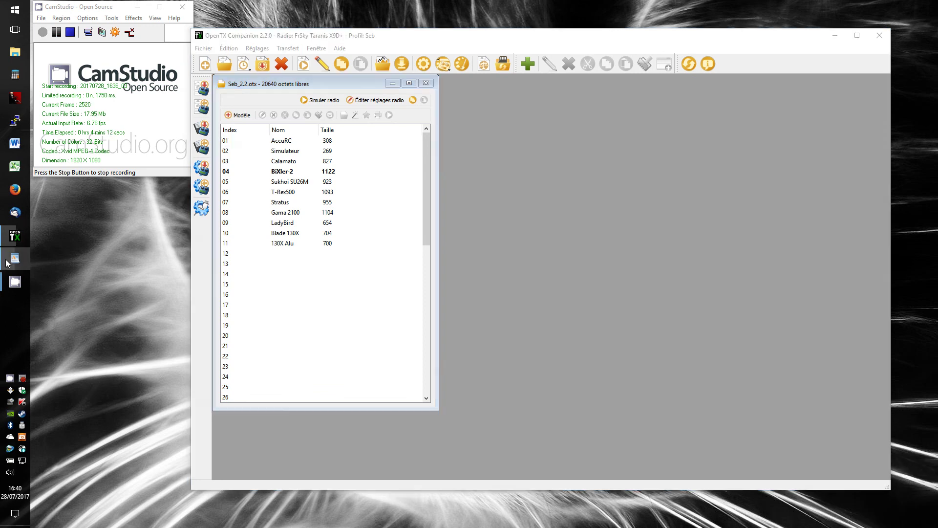
drag(443, 48, 441, 34)
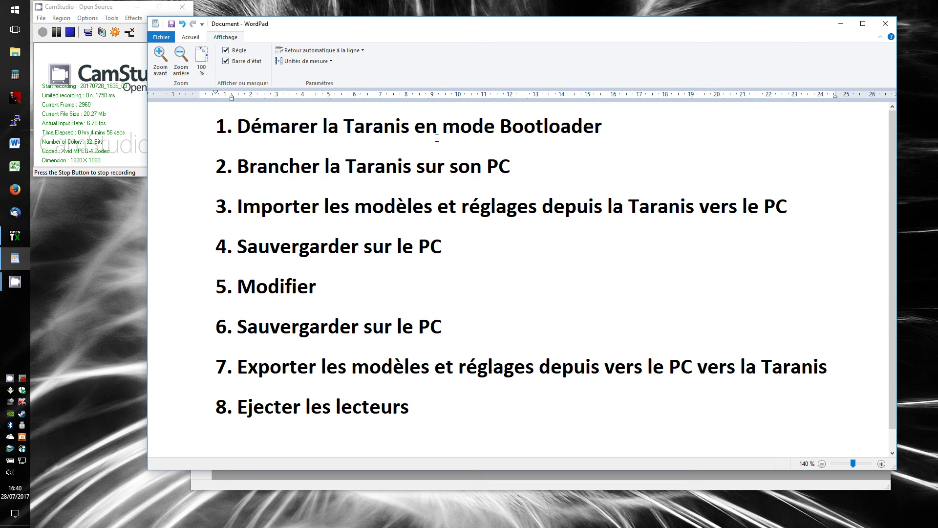
click(364, 246)
key(Down)
key(Down)
text("Sous")
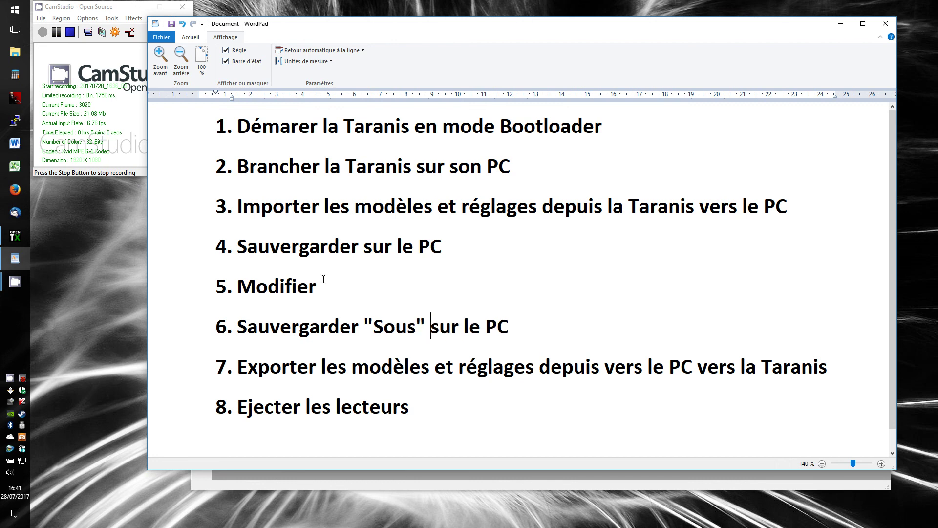
- Look at the save commands in OpenTX Companion, and return to WordPad to point out the saving instruction in item 4
click(15, 236)
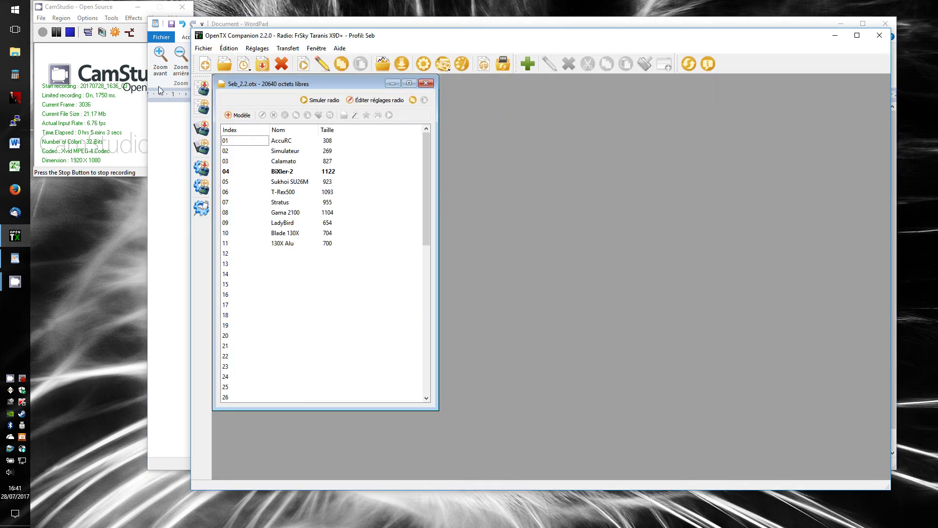
click(203, 49)
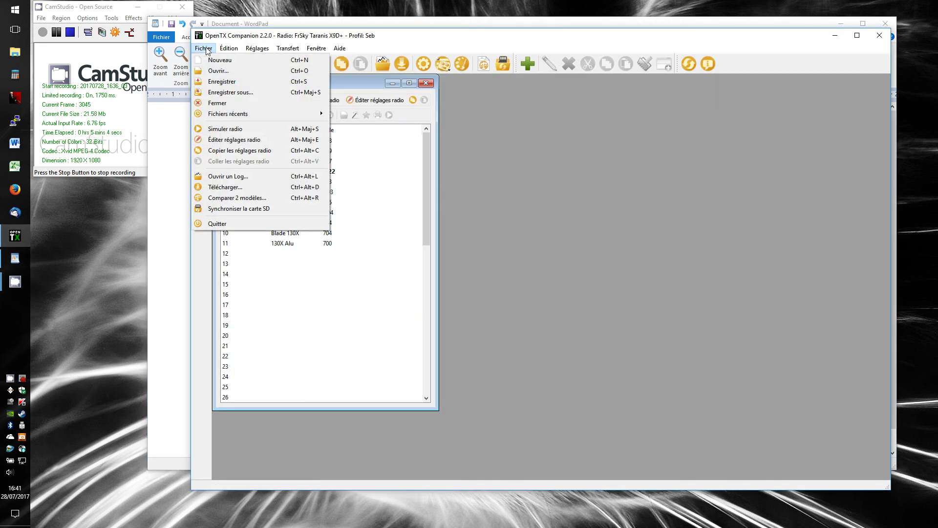
click(313, 24)
drag(272, 250, 408, 245)
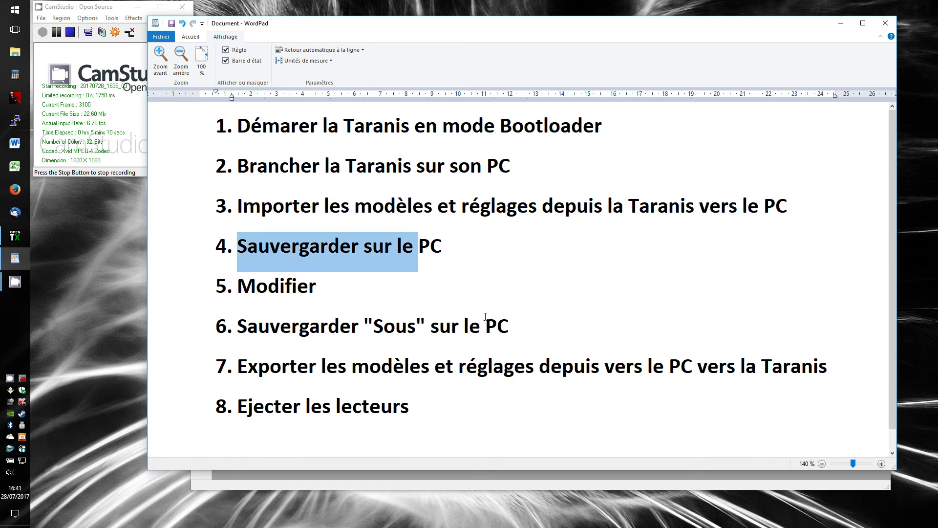
click(535, 313)
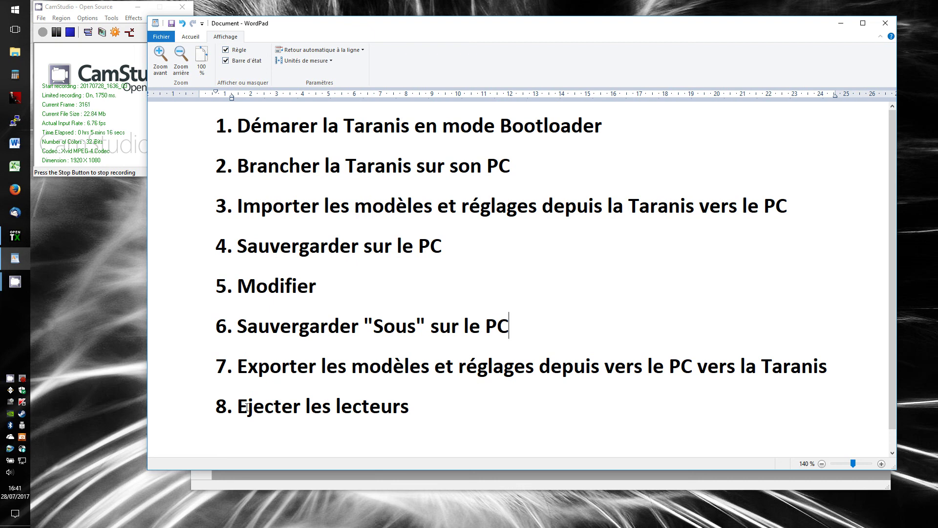
- Colour the text "Ejecter les lecteurs" of item 8 red
drag(247, 406, 381, 407)
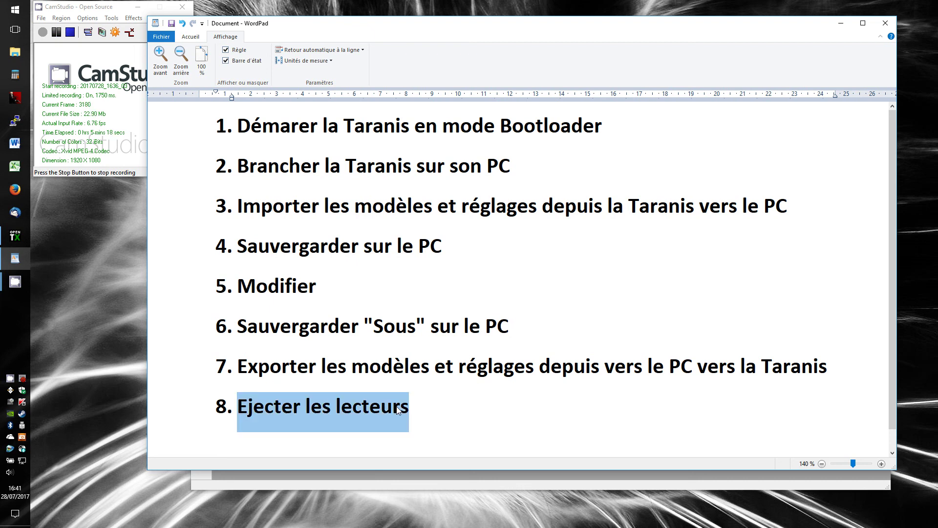
click(194, 38)
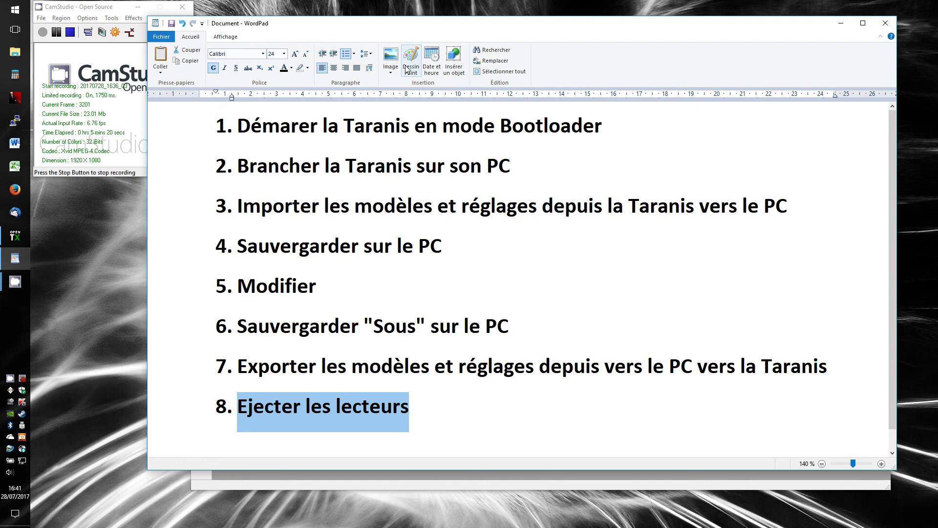
click(293, 69)
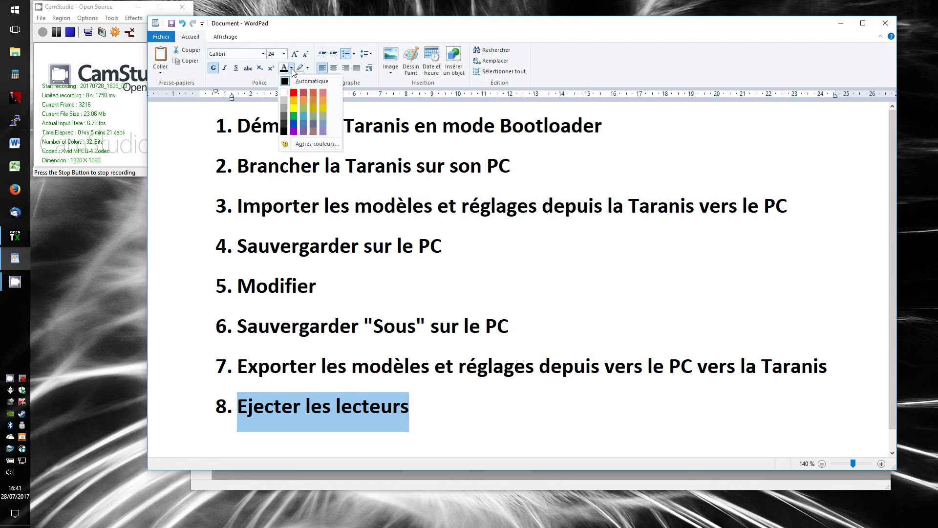
click(294, 93)
click(391, 256)
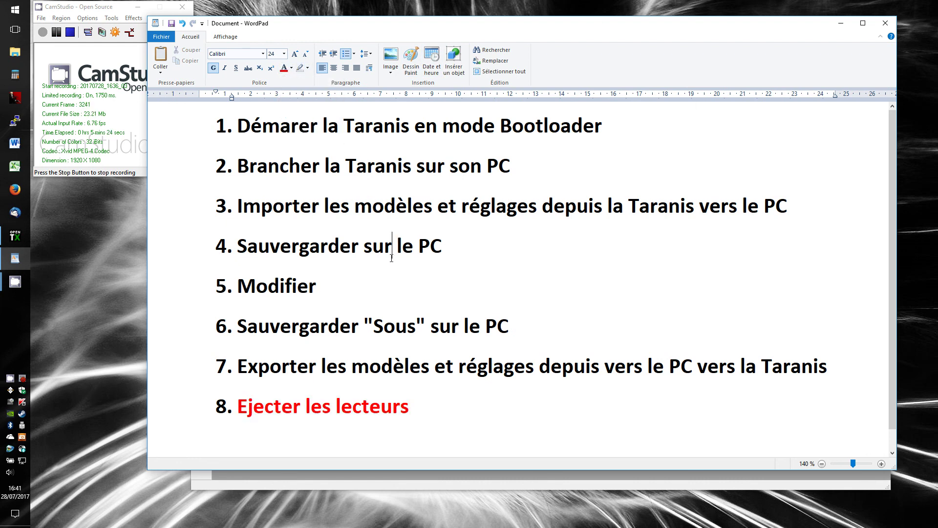